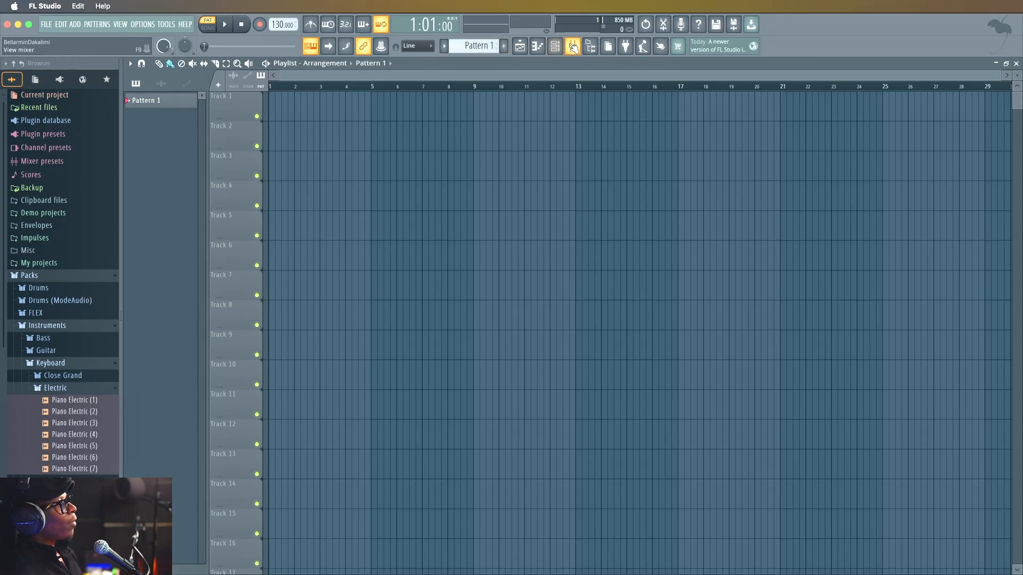
Open the mixer.
{"action": "left_click", "coordinate": [574, 48]}
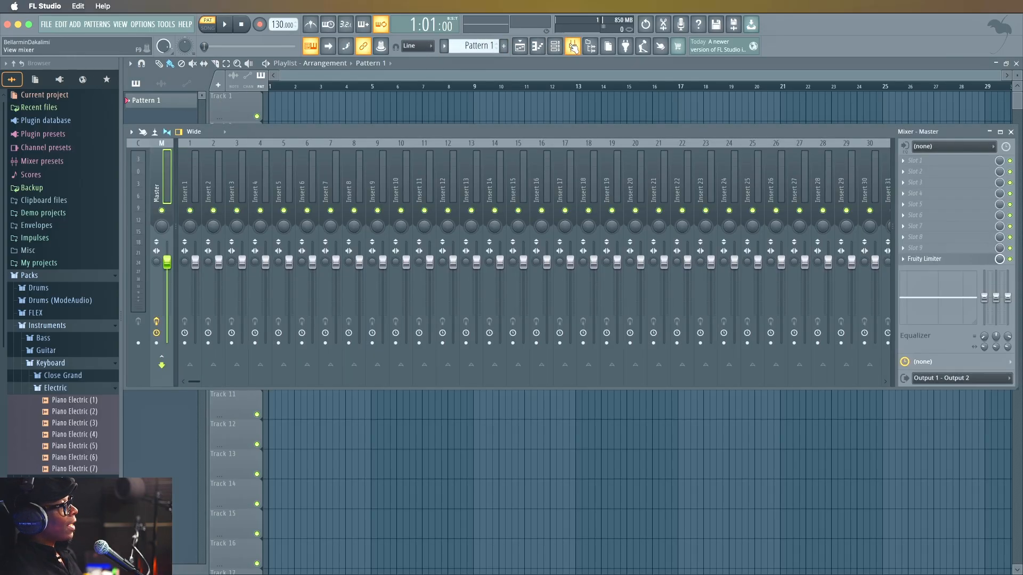
{"action": "left_click", "coordinate": [190, 174]}
{"action": "right_click", "coordinate": [190, 174]}
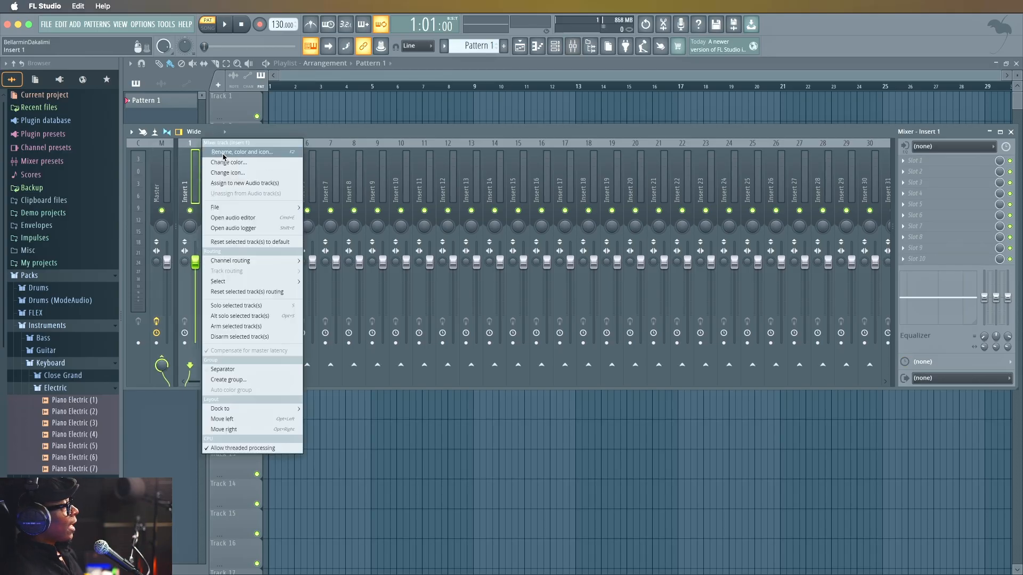
{"action": "left_click", "coordinate": [224, 153]}
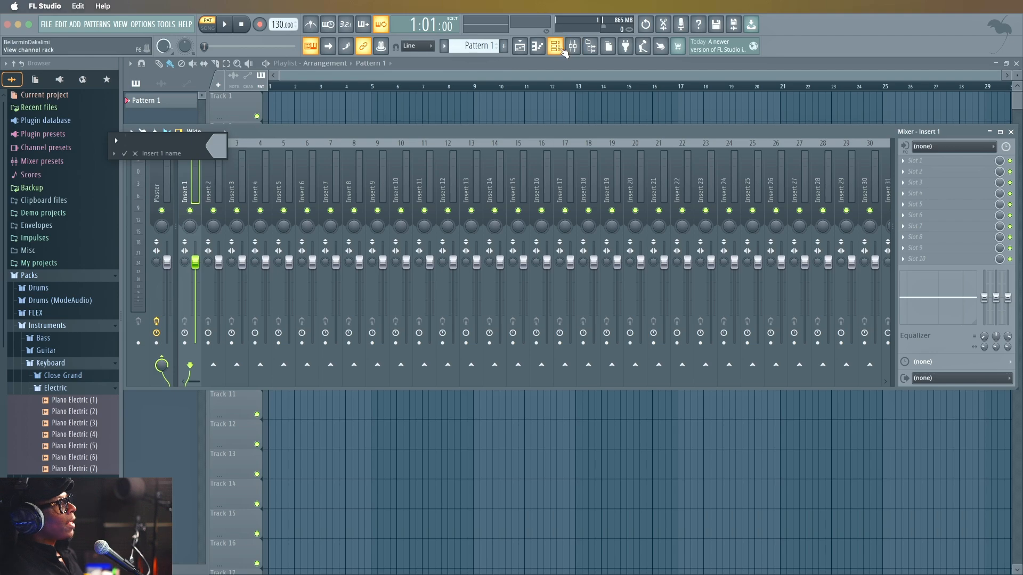
{"action": "left_click", "coordinate": [139, 156]}
Program 808 Kick hits on steps 1, 5, 9 and 13 in the channel rack and start playback.
{"action": "left_click", "coordinate": [556, 47]}
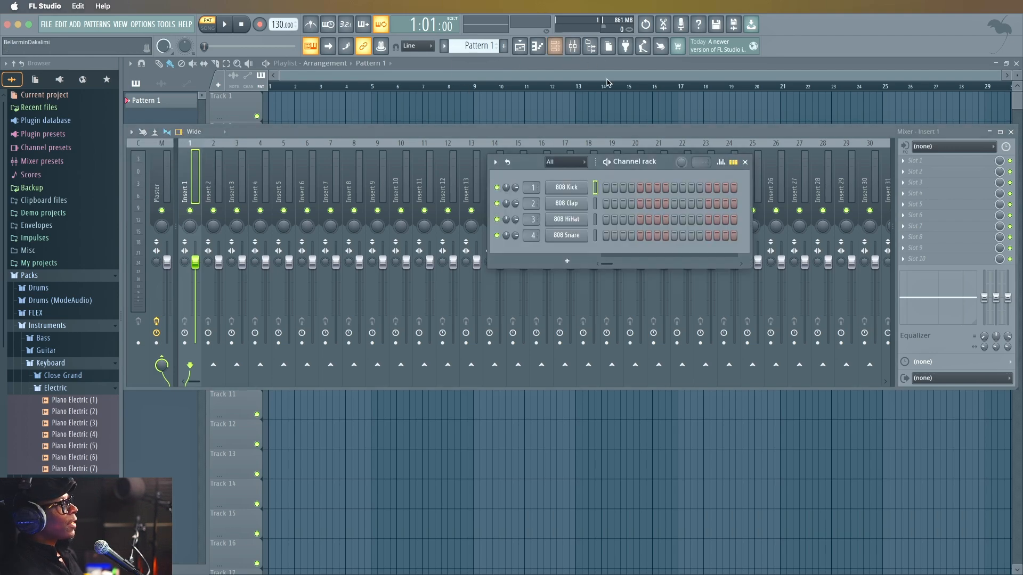
{"action": "left_click_drag", "start_coordinate": [659, 163], "coordinate": [773, 137]}
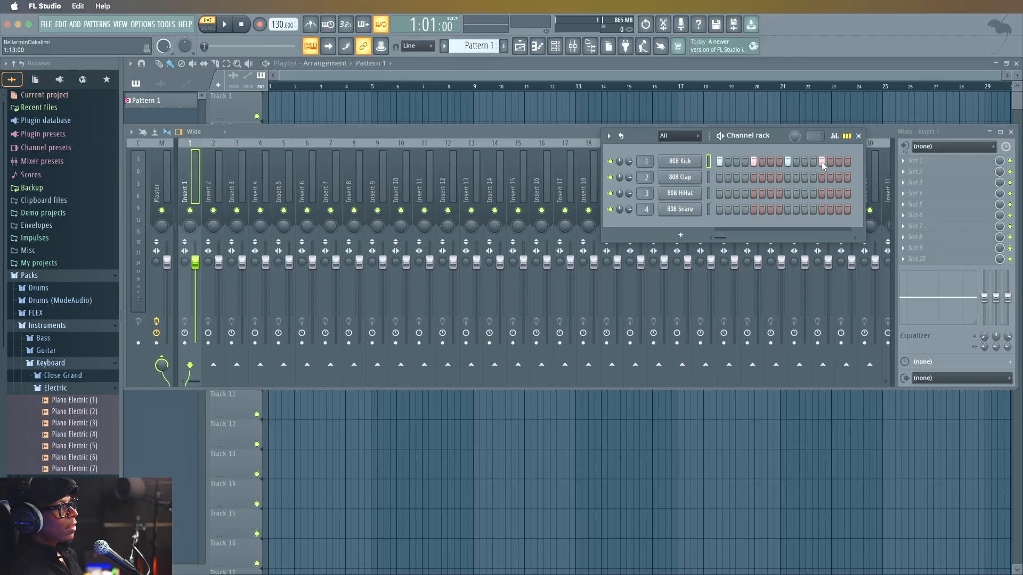
{"action": "key", "text": "space"}
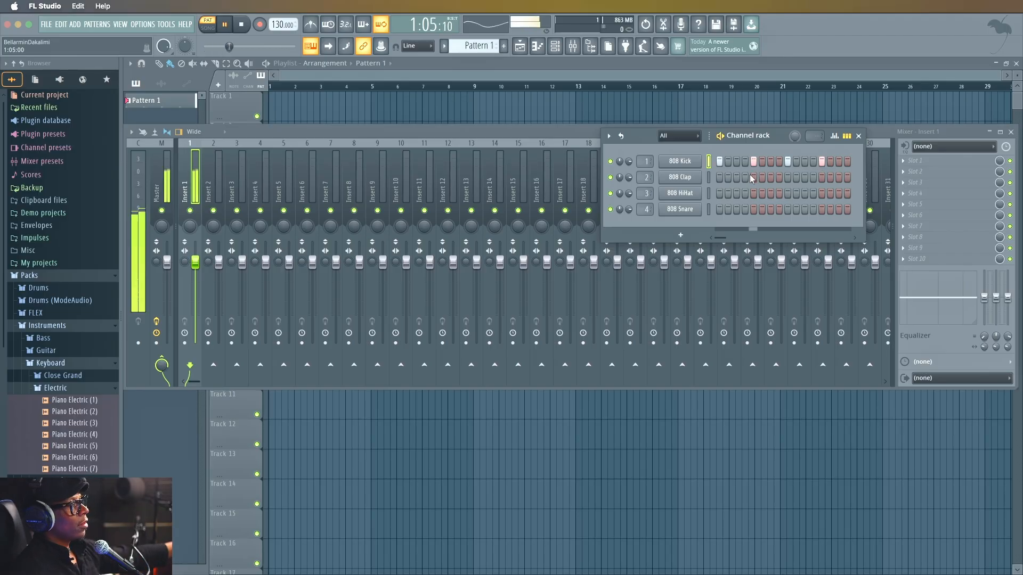
{"action": "left_click", "coordinate": [720, 193]}
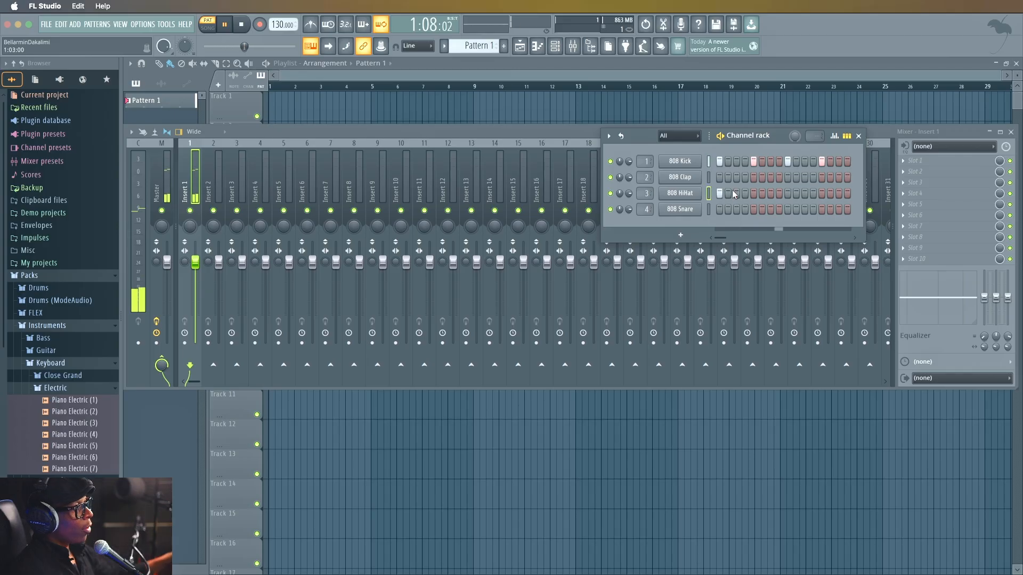
{"action": "left_click", "coordinate": [736, 192]}
{"action": "left_click", "coordinate": [753, 192]}
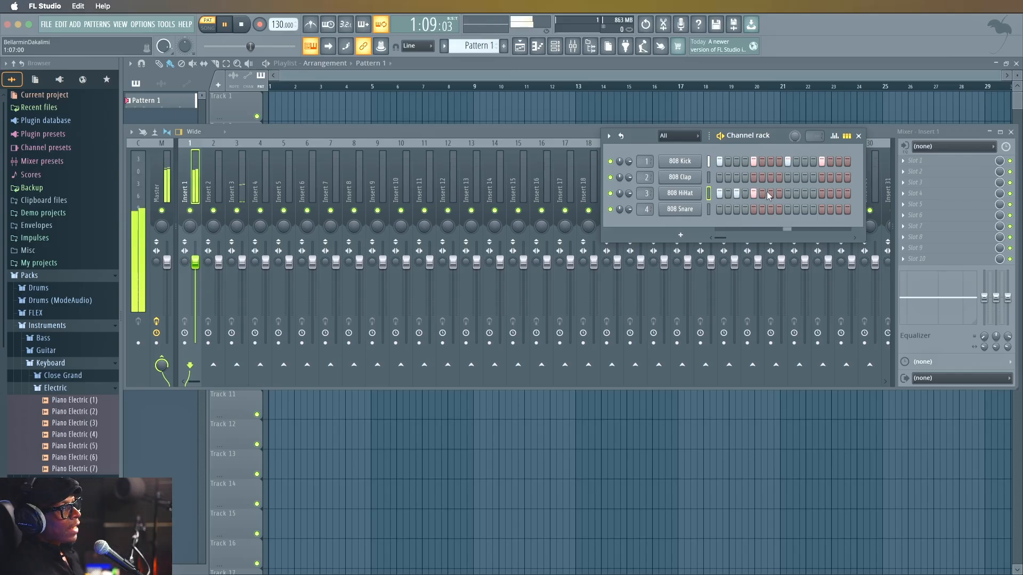
{"action": "left_click", "coordinate": [768, 193]}
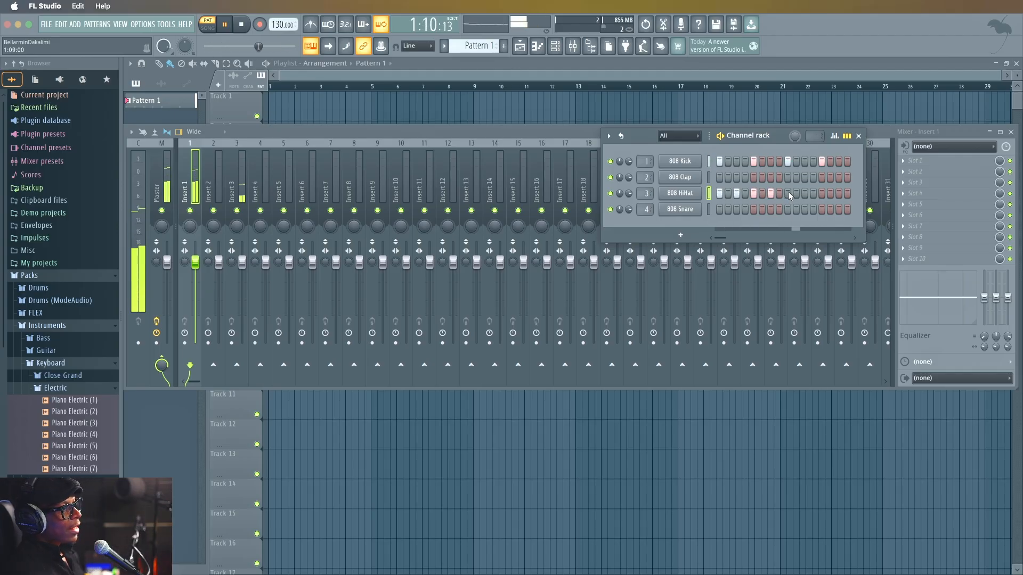
{"action": "left_click", "coordinate": [770, 192]}
{"action": "left_click", "coordinate": [753, 193]}
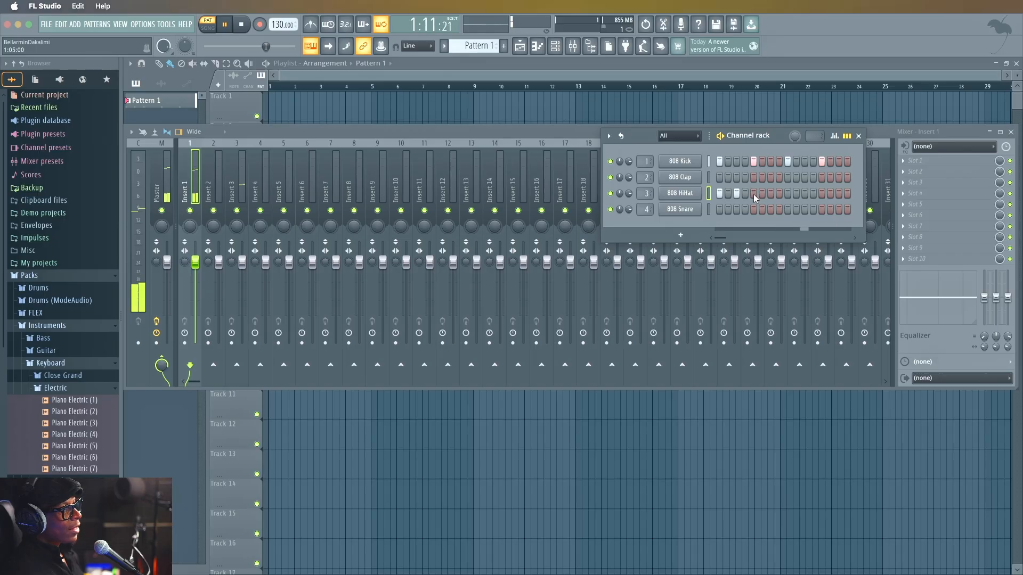
Fill each 2 steps on the 808 HiHat channel and place 808 Snare hits on steps 5 and 13.
{"action": "right_click", "coordinate": [680, 193]}
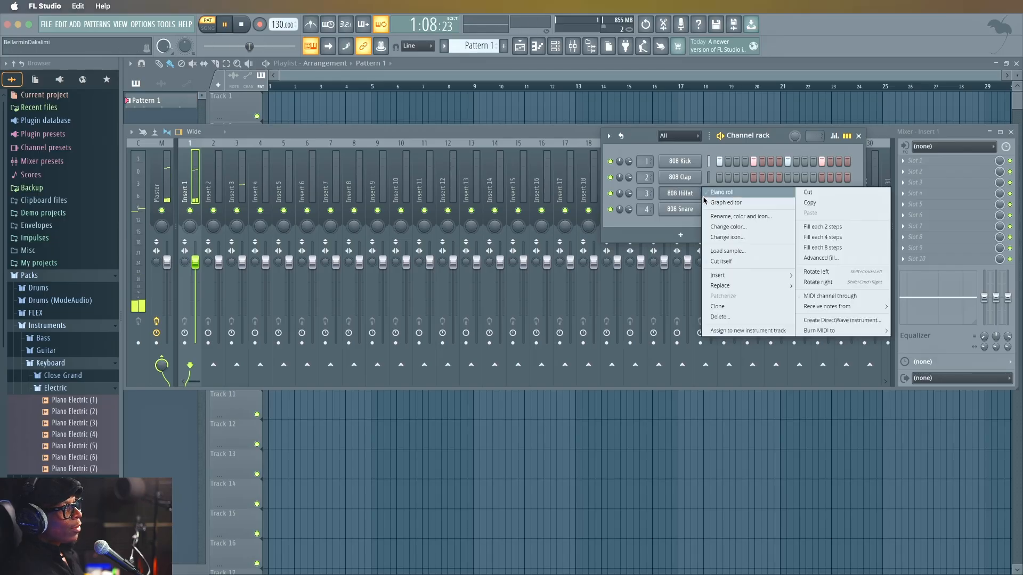
{"action": "left_click", "coordinate": [823, 229]}
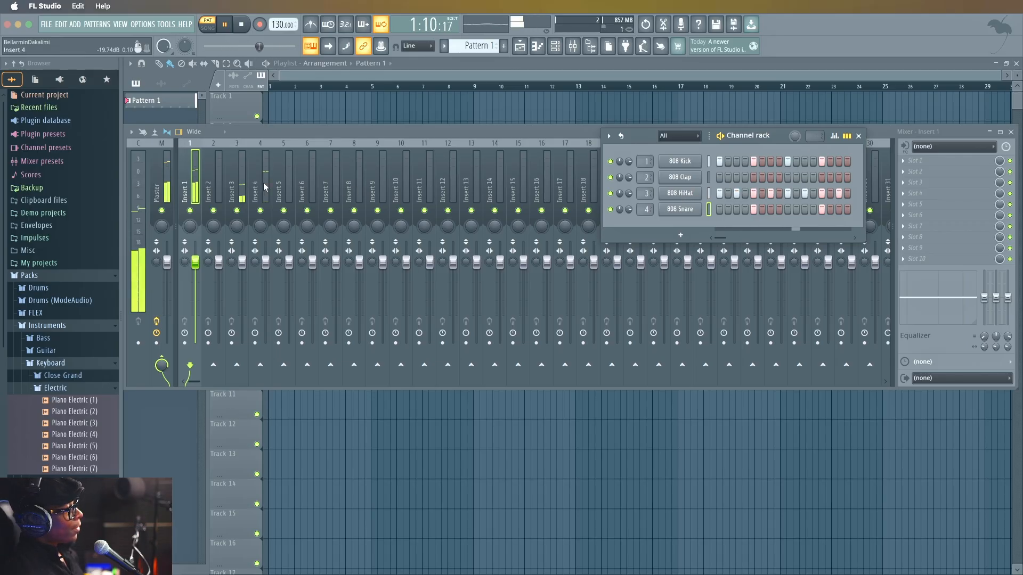
Rename mixer track Insert 3 as "hat" and set its color to Dark Slate Blue (#283976).
{"action": "right_click", "coordinate": [240, 184]}
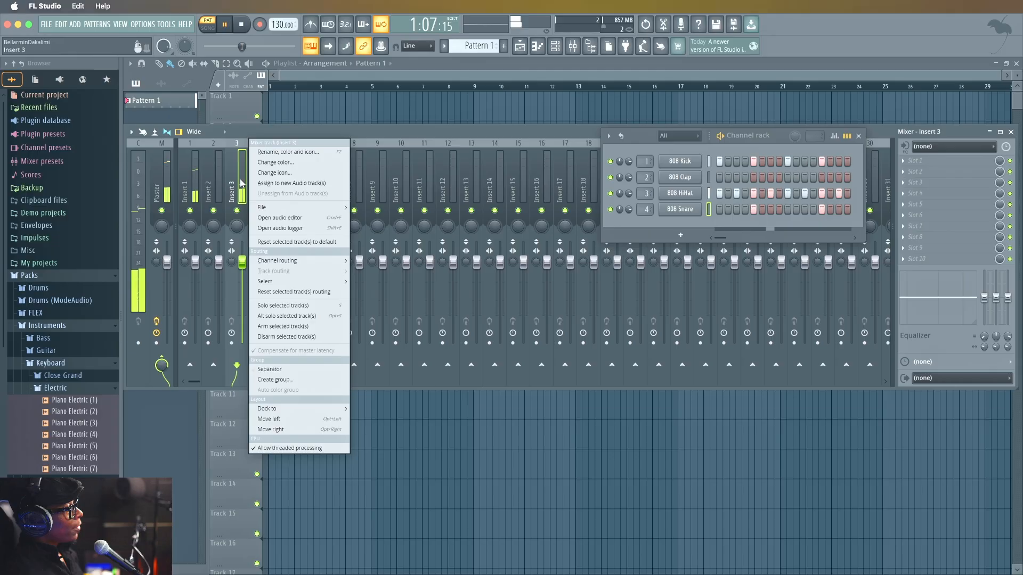
{"action": "left_click", "coordinate": [277, 152]}
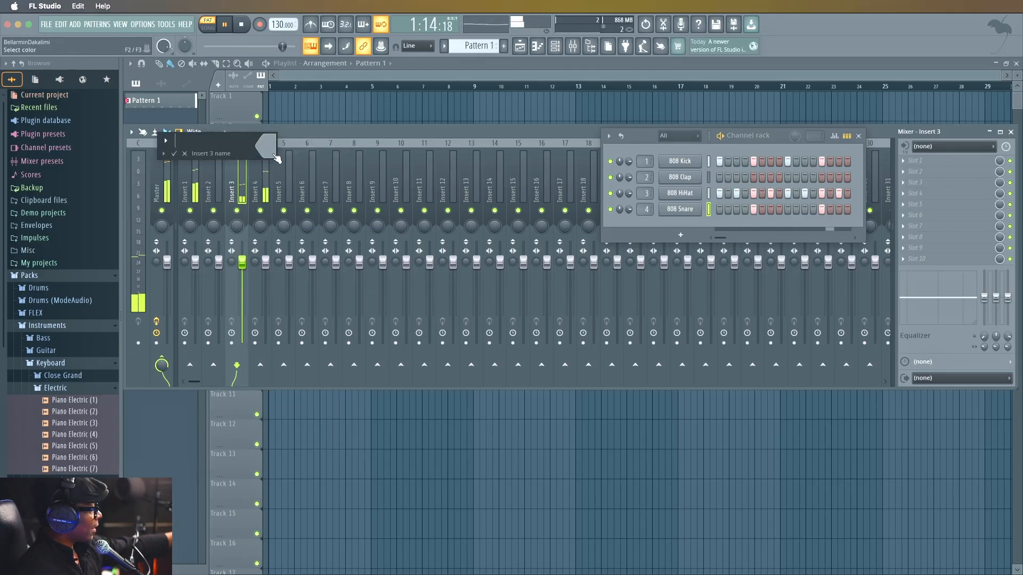
{"action": "type", "text": "hat"}
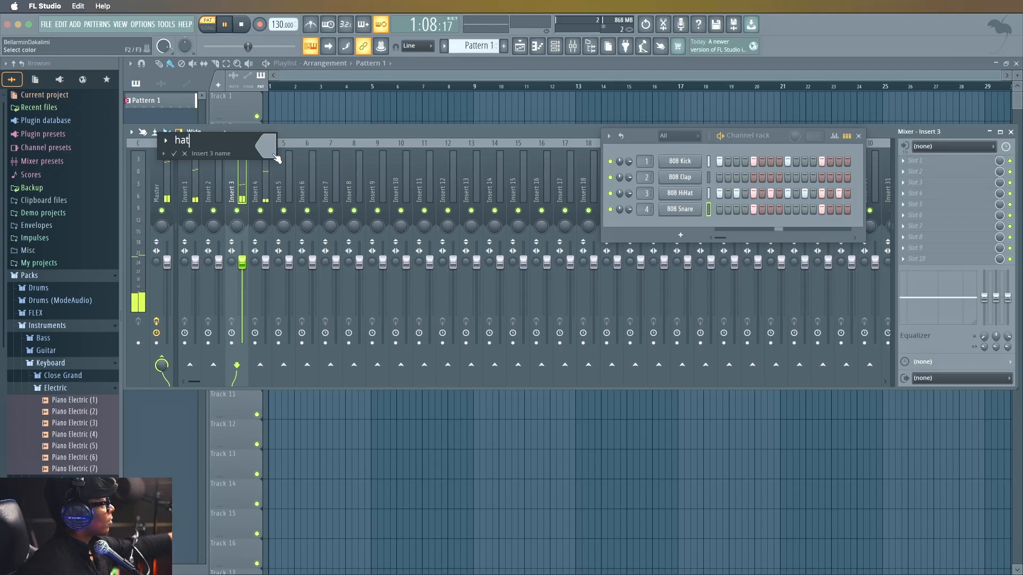
{"action": "key", "text": "Return"}
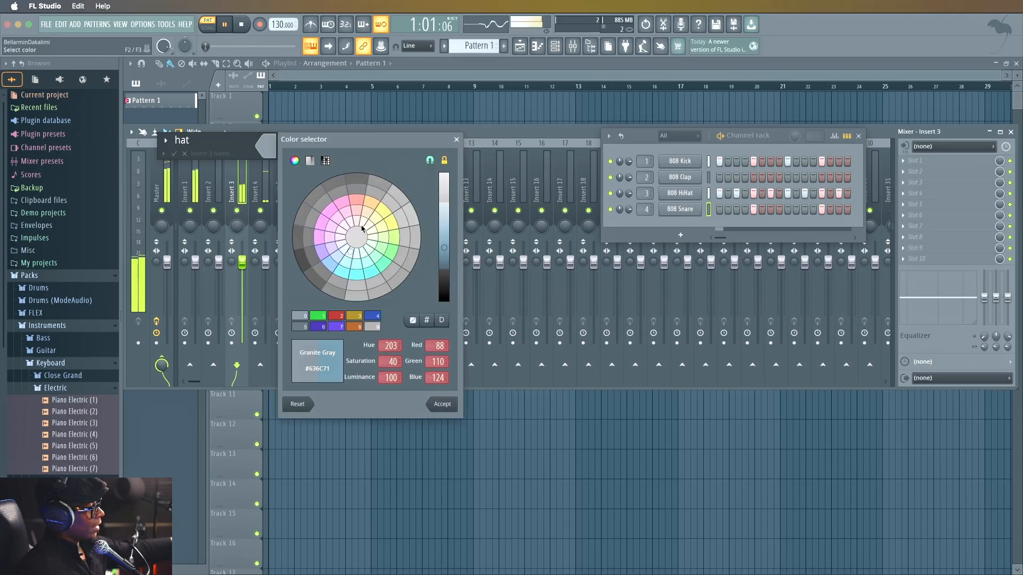
{"action": "left_click", "coordinate": [372, 316]}
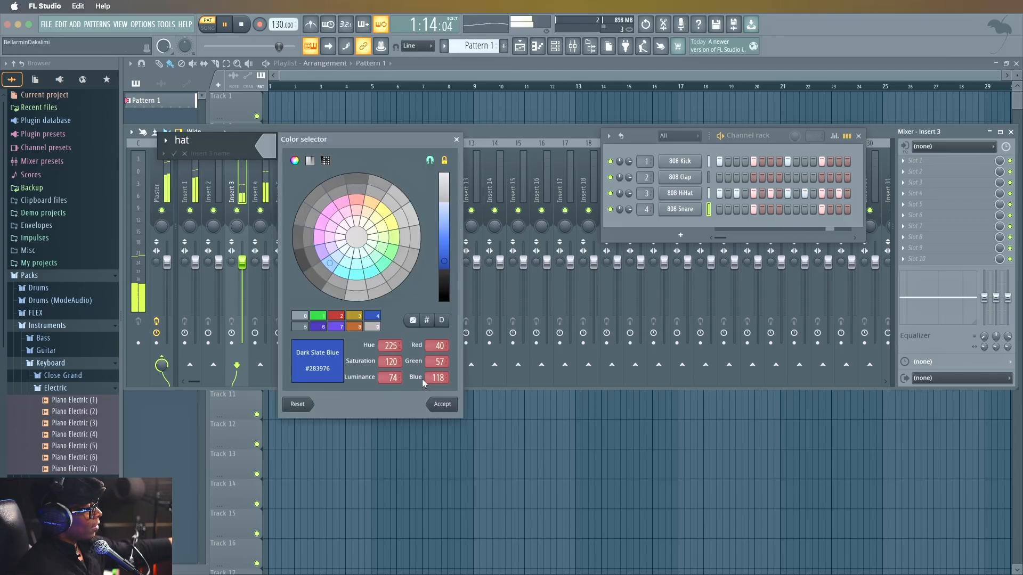
{"action": "left_click", "coordinate": [442, 404]}
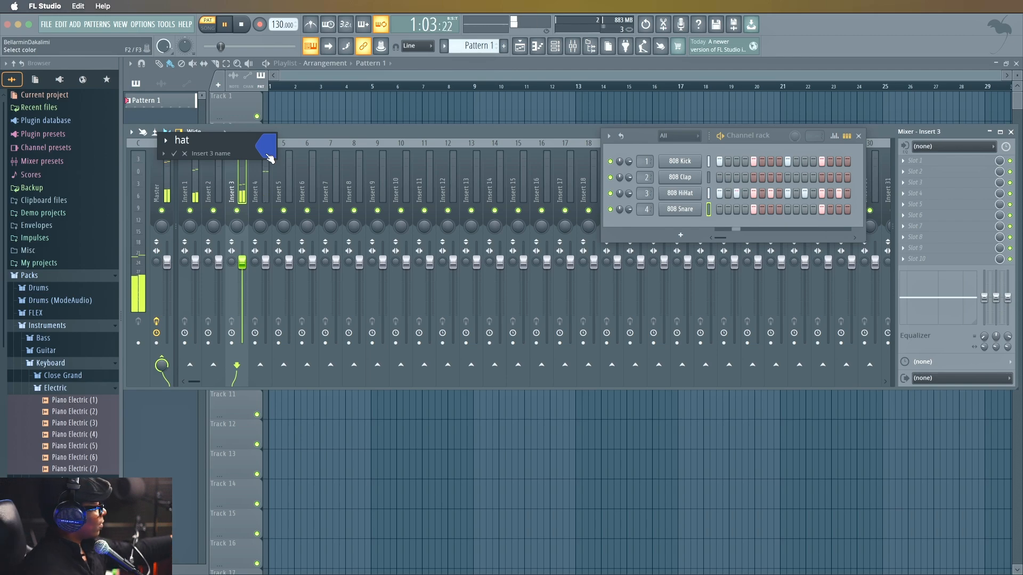
{"action": "key", "text": "Return"}
Rename mixer track Insert 1 as "kick".
{"action": "left_click", "coordinate": [187, 176]}
{"action": "right_click", "coordinate": [186, 176]}
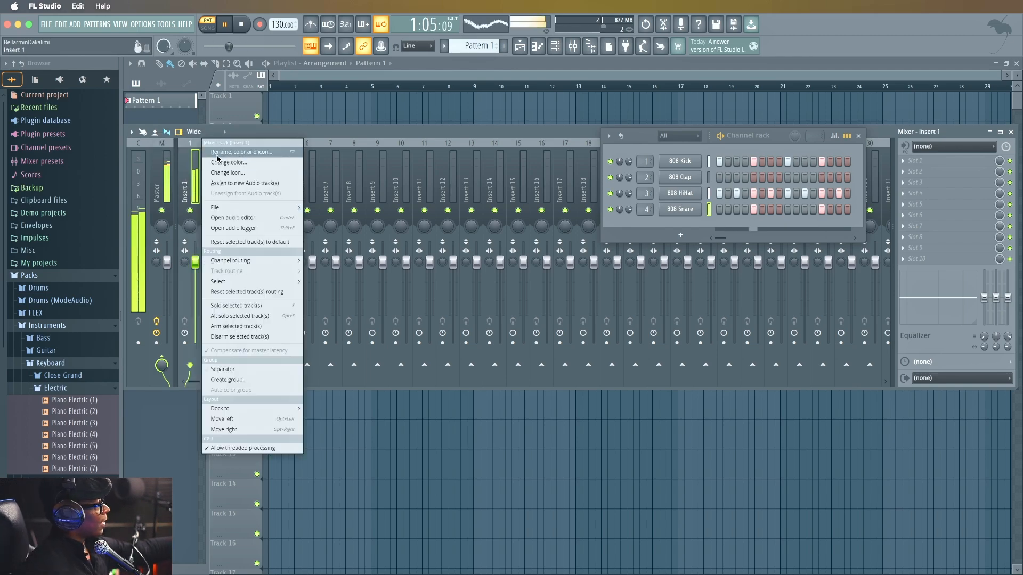
{"action": "left_click", "coordinate": [228, 155]}
{"action": "type", "text": "kick"}
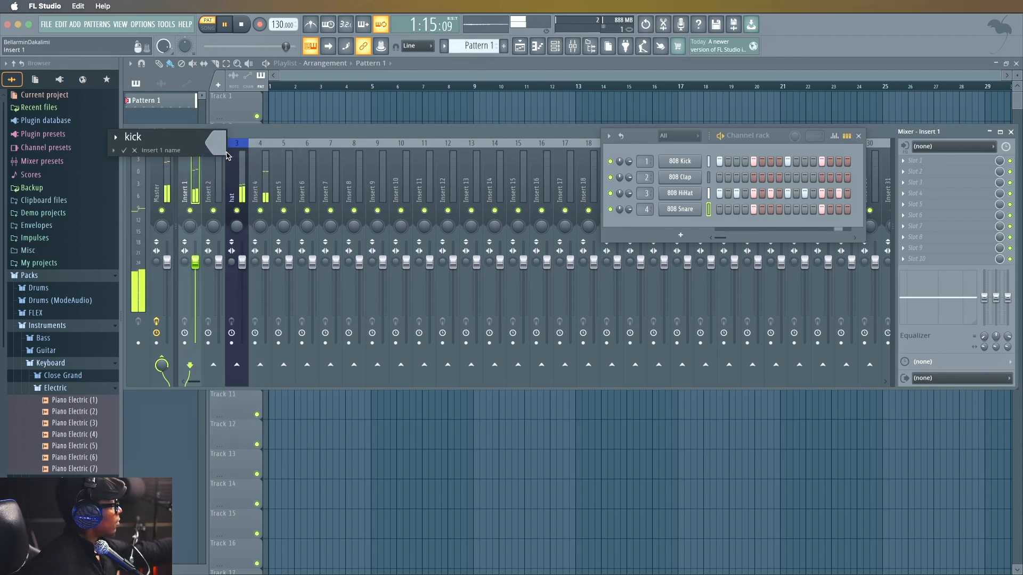
{"action": "key", "text": "Return"}
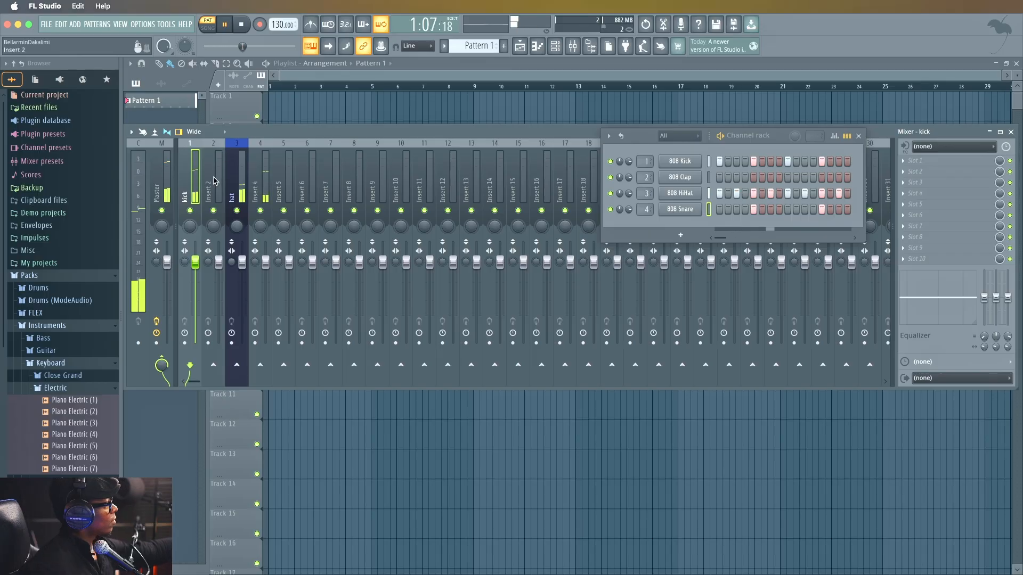
Rename mixer track Insert 4 as "snare$".
{"action": "left_click", "coordinate": [260, 176]}
{"action": "right_click", "coordinate": [259, 175]}
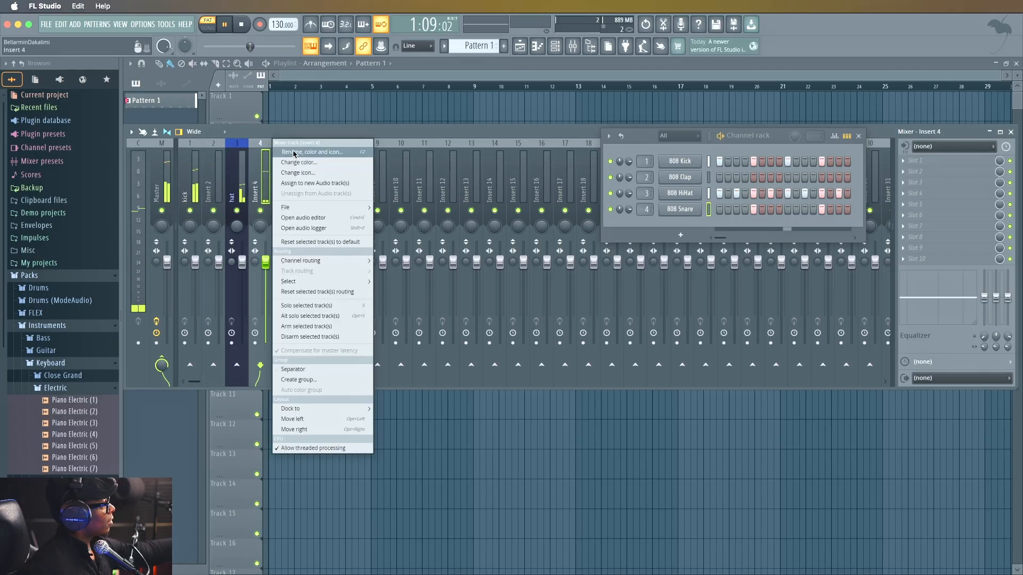
{"action": "left_click", "coordinate": [290, 152]}
{"action": "type", "text": "snare$"}
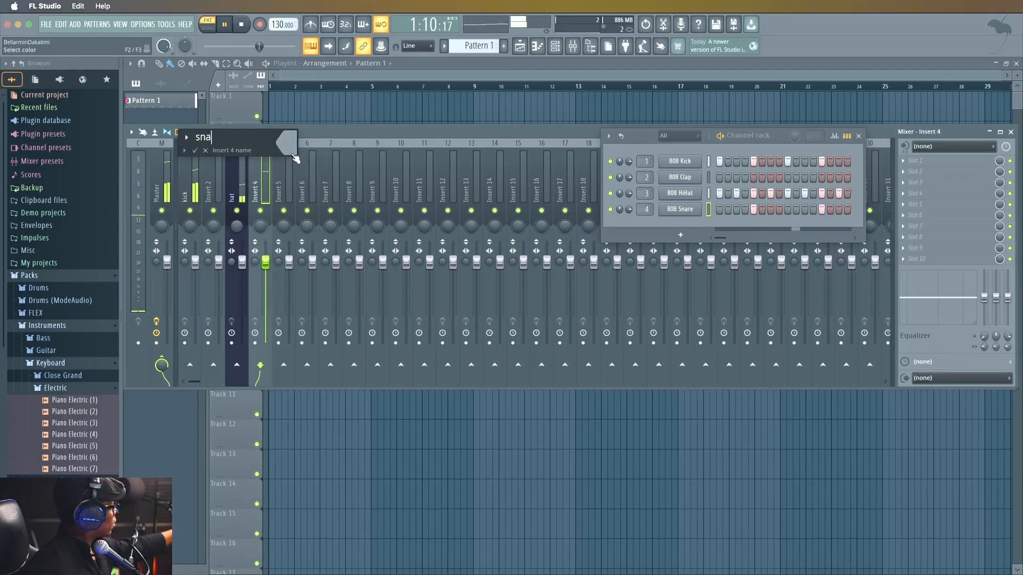
{"action": "key", "text": "Return"}
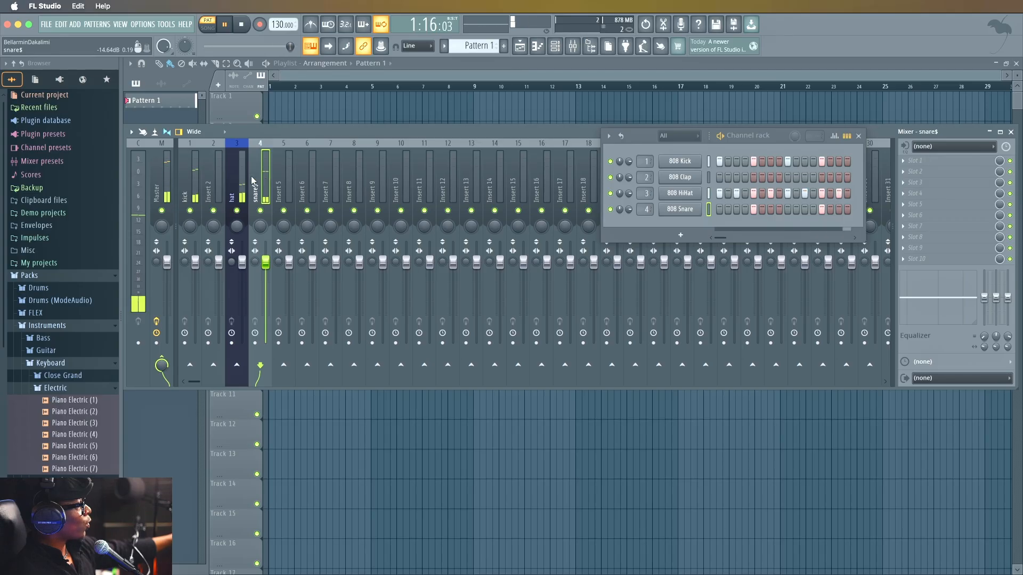
Color mixer tracks 1 to 4 together with Dark Slate Blue (#283976).
{"action": "left_click_drag", "start_coordinate": [266, 178], "coordinate": [198, 187]}
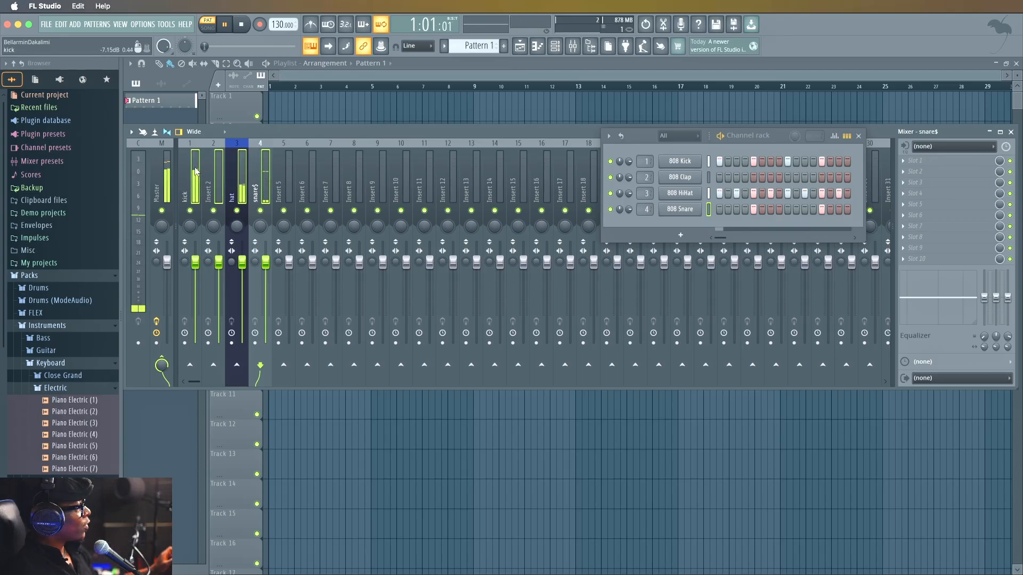
{"action": "right_click", "coordinate": [194, 141]}
{"action": "left_click", "coordinate": [221, 162]}
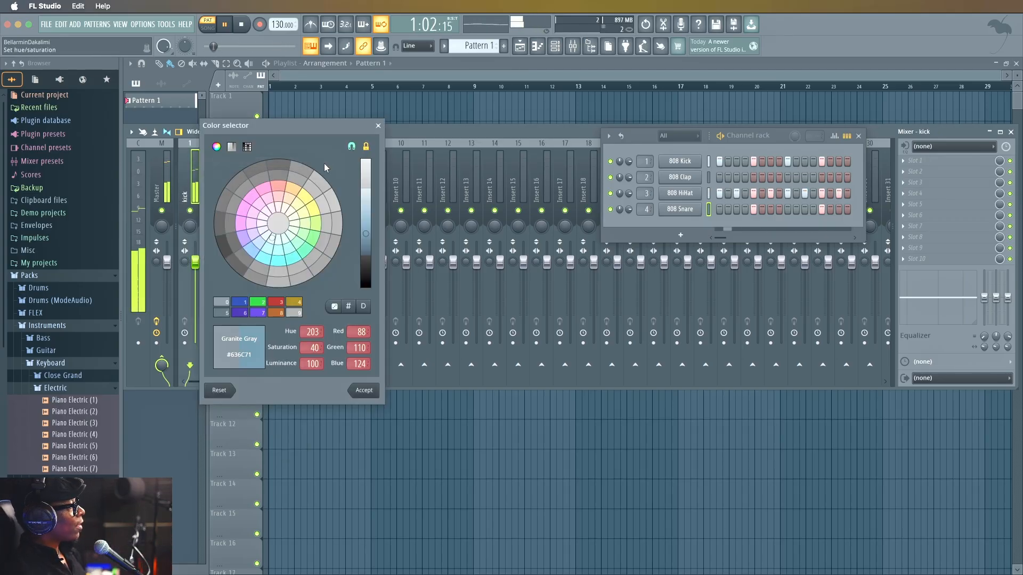
{"action": "left_click", "coordinate": [249, 305]}
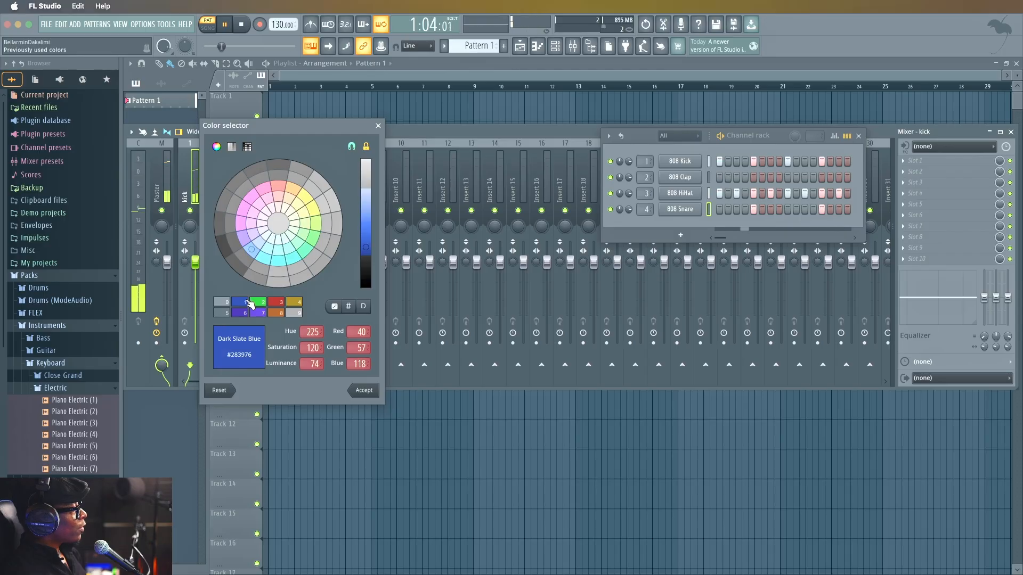
{"action": "left_click", "coordinate": [361, 391]}
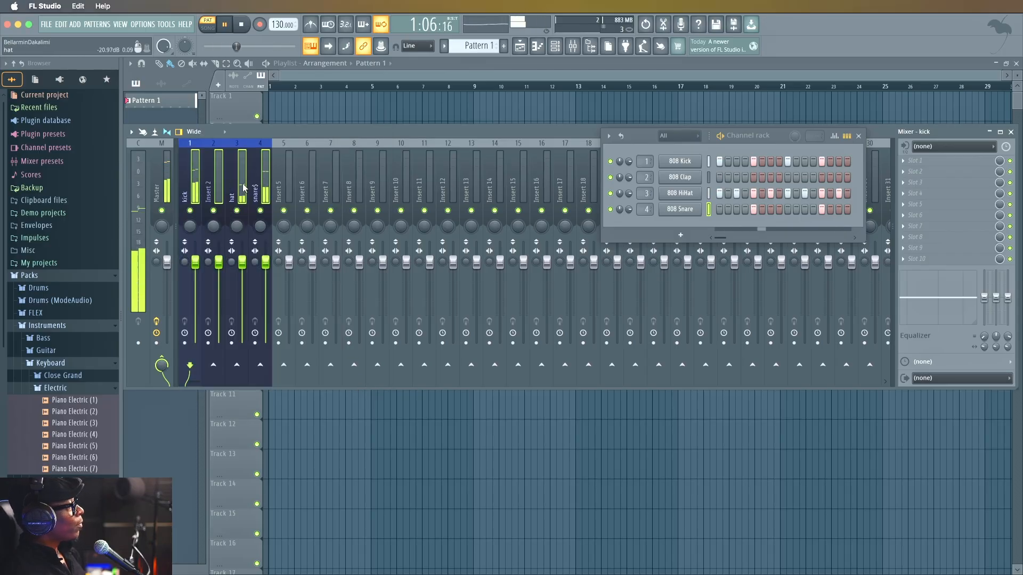
Select mixer track Insert 5, stop playback and move the channel rack toward the middle of the mixer.
{"action": "left_click", "coordinate": [276, 169]}
{"action": "key", "text": "space"}
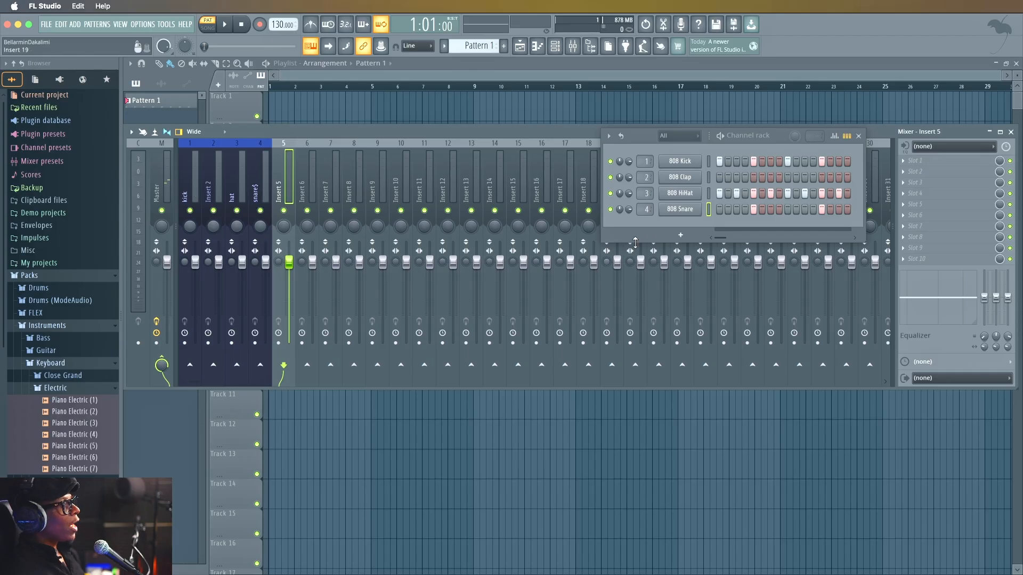
{"action": "left_click_drag", "start_coordinate": [651, 138], "coordinate": [464, 156]}
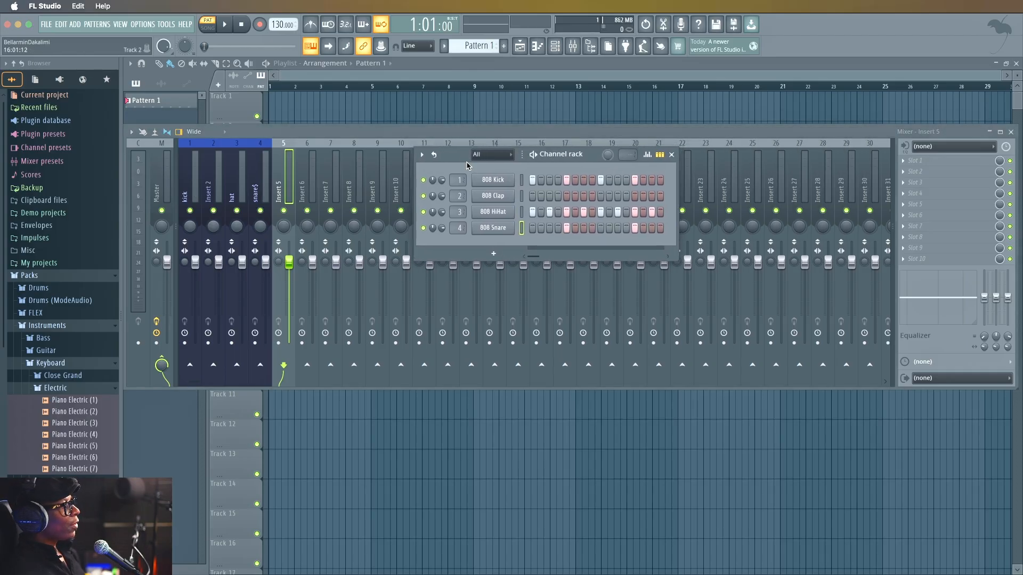
Look over the plugins available for a new channel and the browser's plugin database, collapsing the Packs folder.
{"action": "left_click", "coordinate": [499, 258]}
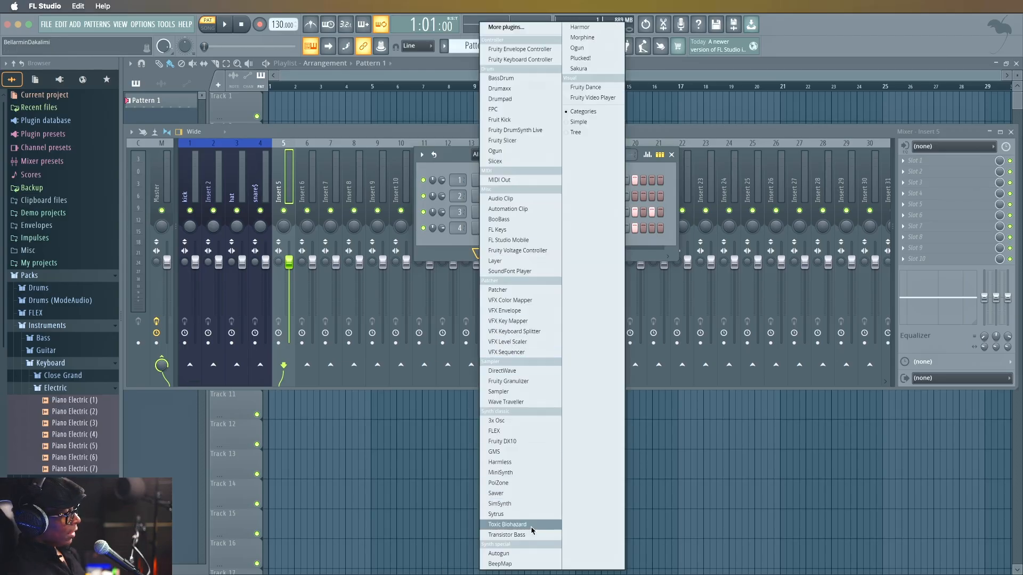
{"action": "left_click", "coordinate": [321, 141]}
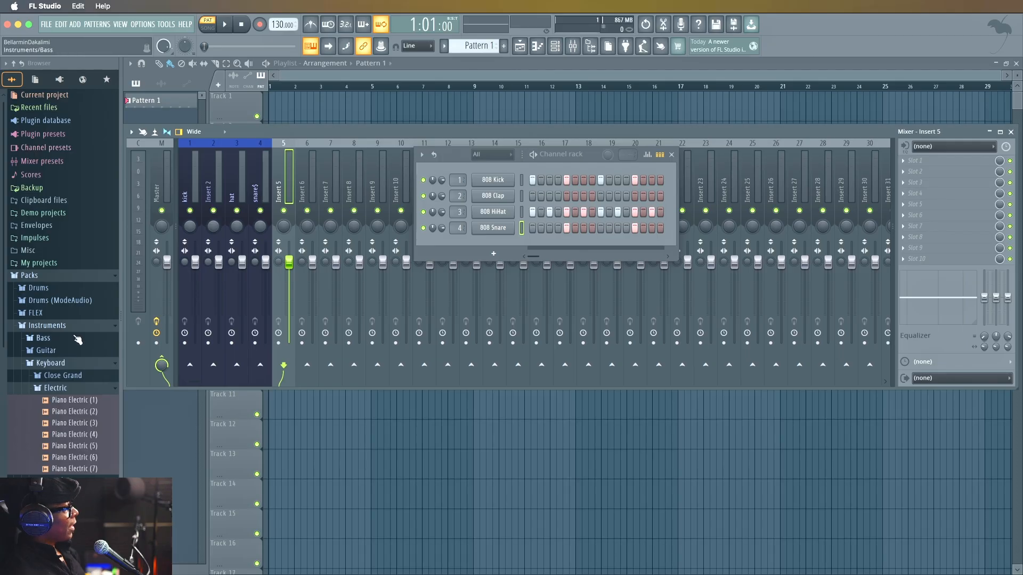
{"action": "left_click", "coordinate": [77, 277]}
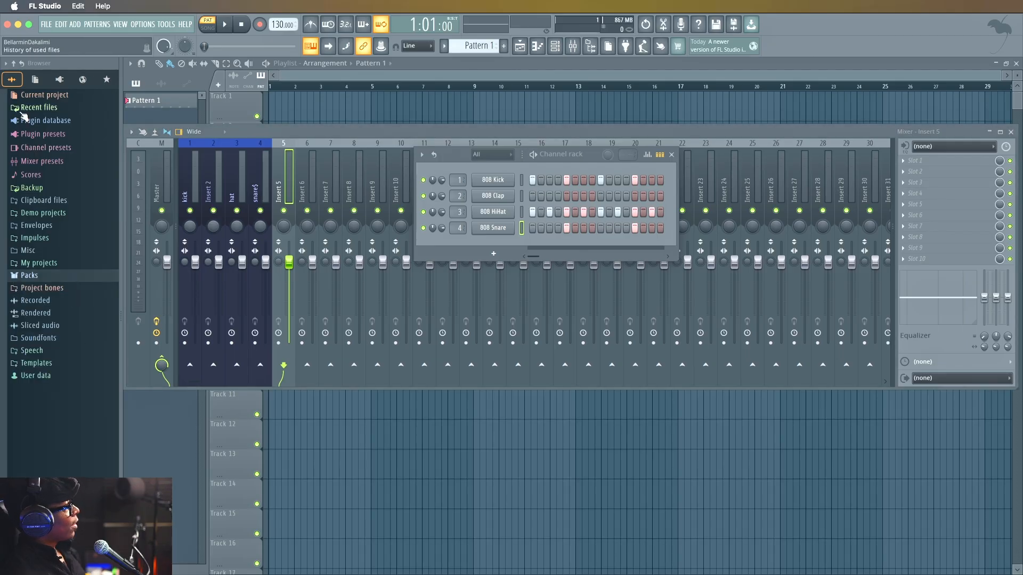
{"action": "left_click", "coordinate": [59, 80]}
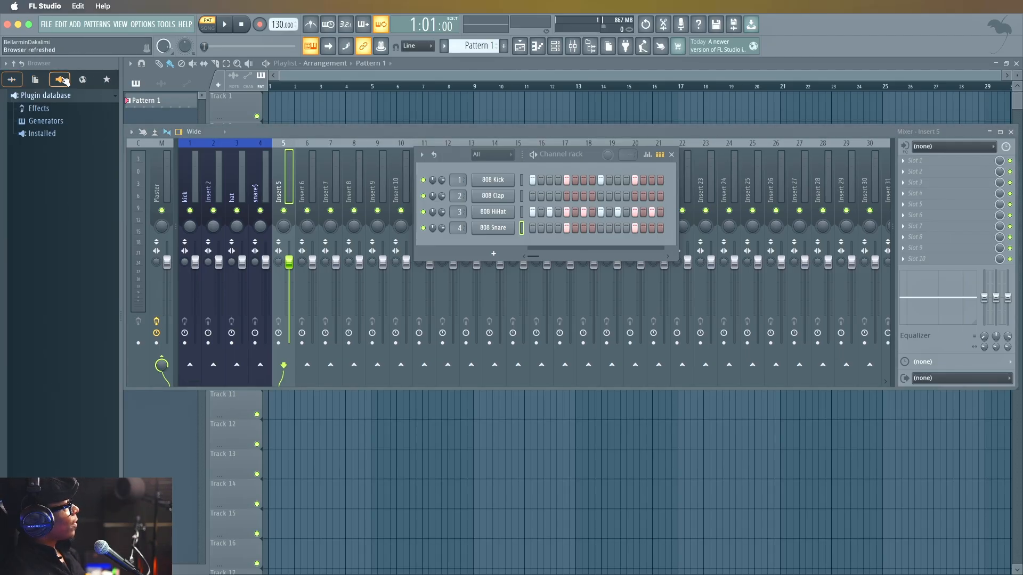
{"action": "left_click", "coordinate": [12, 80]}
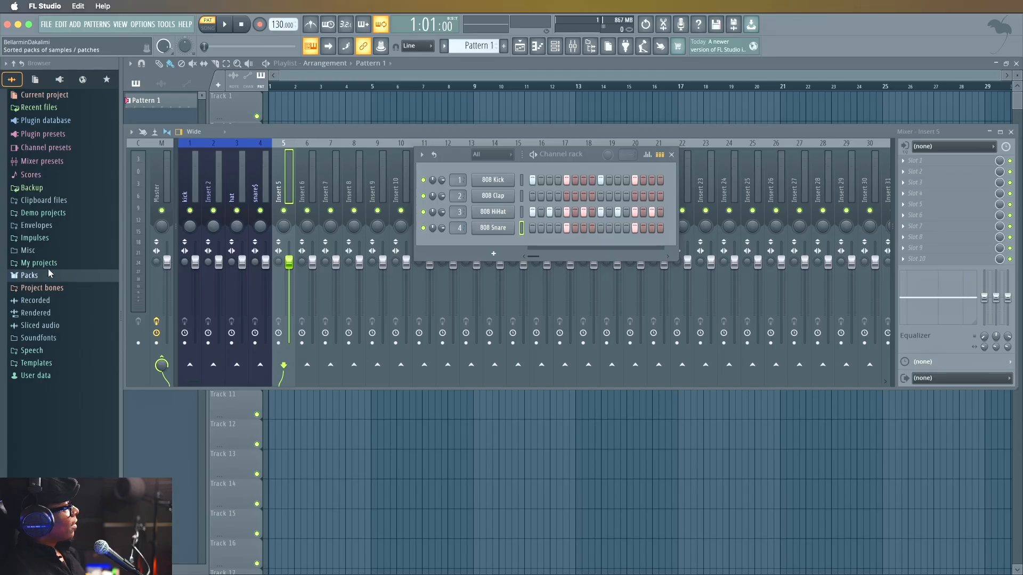
Expand the Packs folder down to Instruments, Keyboard, look into Close Grand, and open the Electric folder.
{"action": "left_click", "coordinate": [31, 276]}
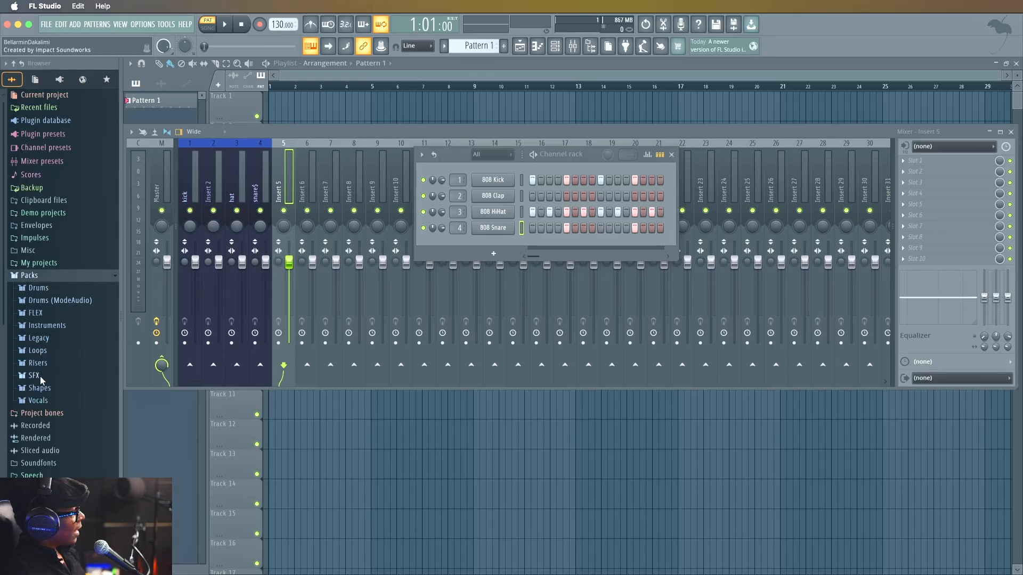
{"action": "left_click", "coordinate": [39, 326]}
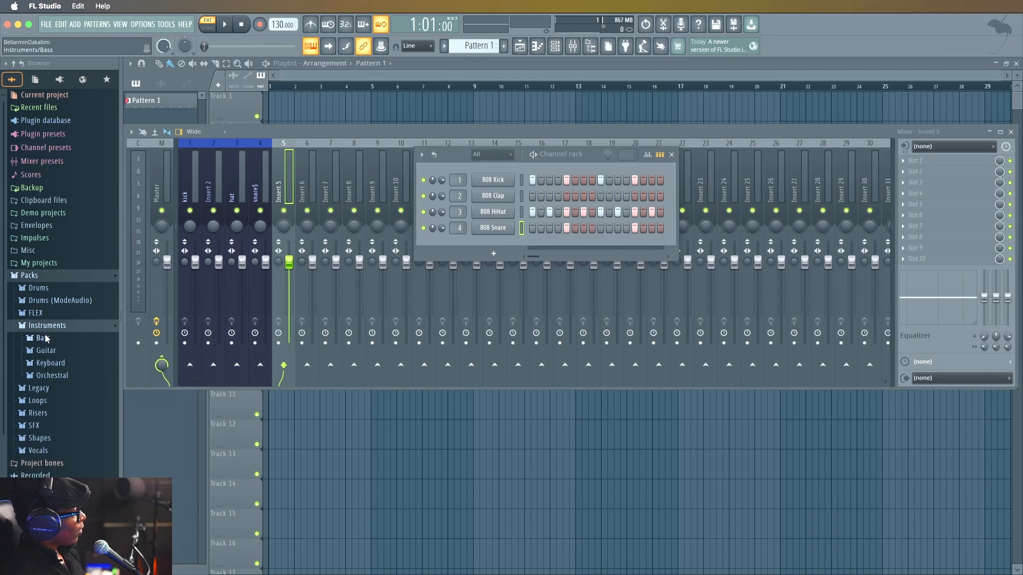
{"action": "left_click", "coordinate": [48, 362]}
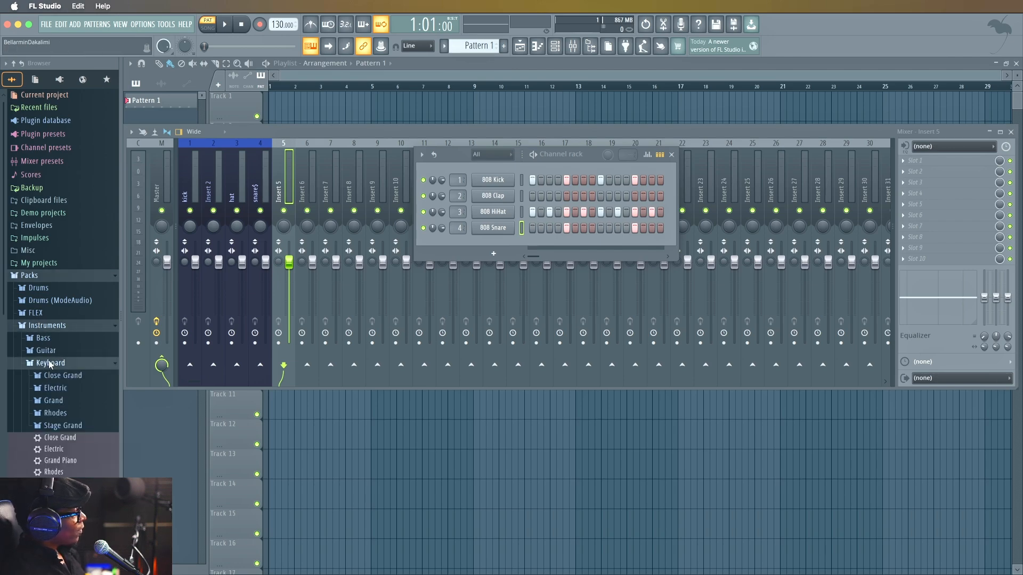
{"action": "left_click", "coordinate": [54, 376]}
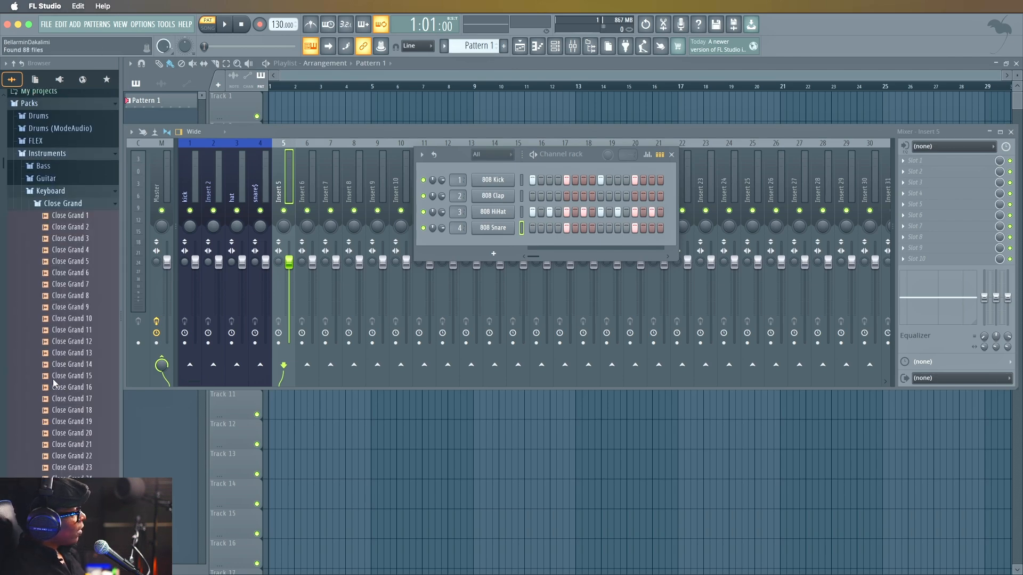
{"action": "left_click", "coordinate": [78, 203]}
{"action": "left_click", "coordinate": [78, 212]}
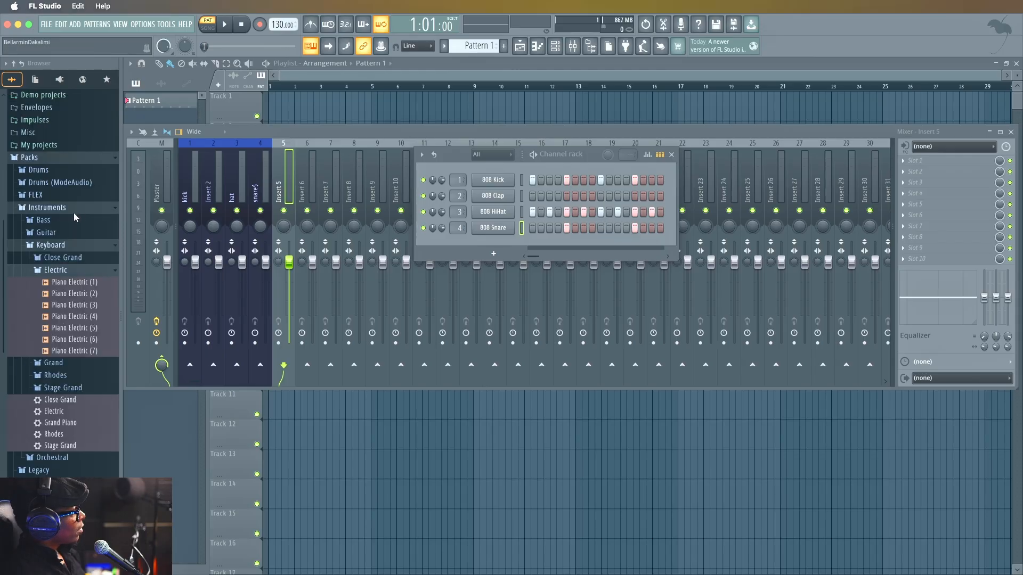
Audition the samples Piano Electric (1), (2) and (3) in the Electric folder.
{"action": "left_click", "coordinate": [63, 282]}
{"action": "left_click", "coordinate": [64, 293]}
{"action": "left_click", "coordinate": [63, 305]}
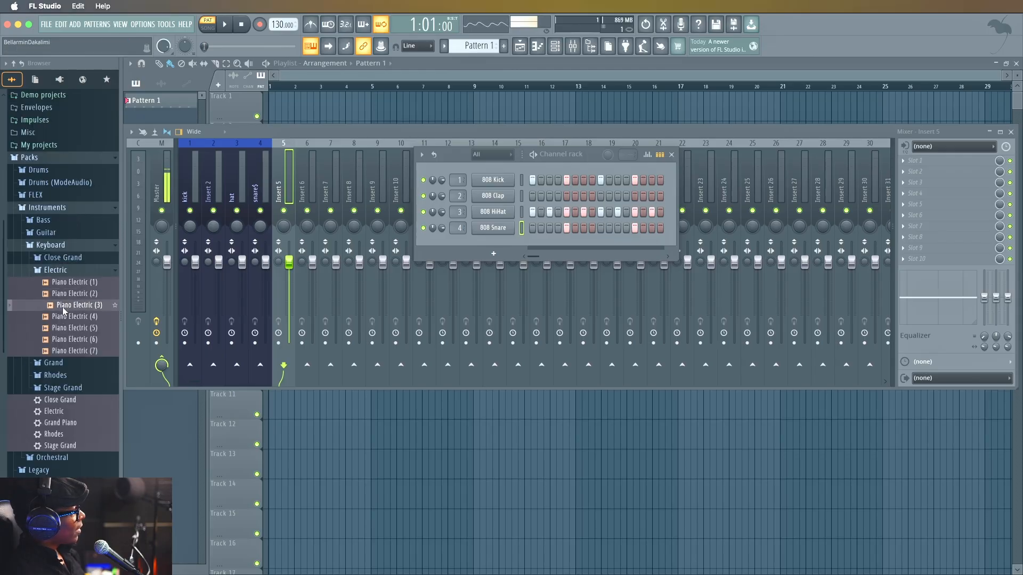
{"action": "left_click", "coordinate": [64, 293]}
{"action": "left_click", "coordinate": [64, 282]}
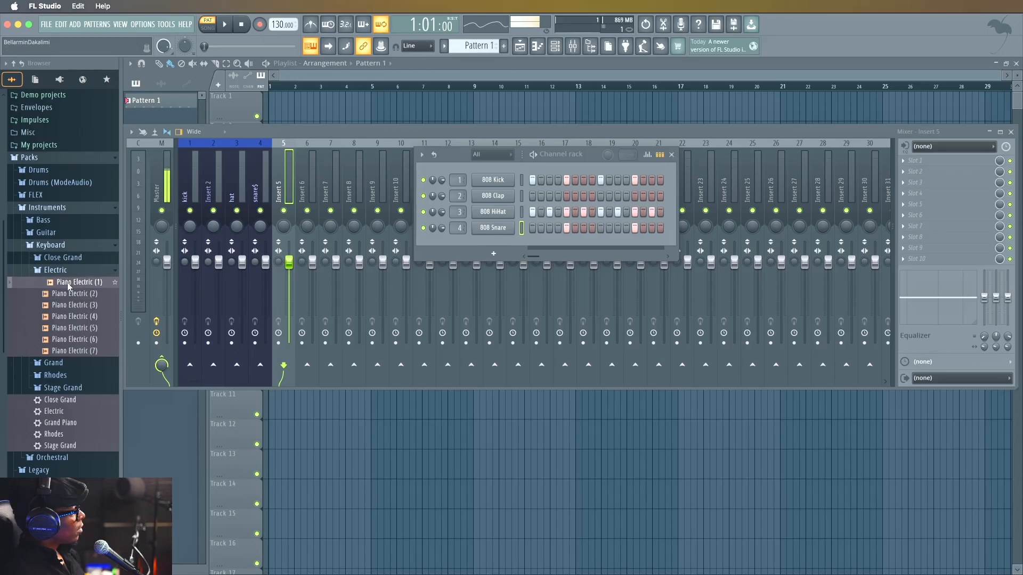
Add the Piano Electric (1) sample to the channel rack as a new channel below 808 Snare.
{"action": "left_click_drag", "start_coordinate": [332, 250], "coordinate": [426, 241]}
{"action": "left_click_drag", "start_coordinate": [499, 241], "coordinate": [501, 227]}
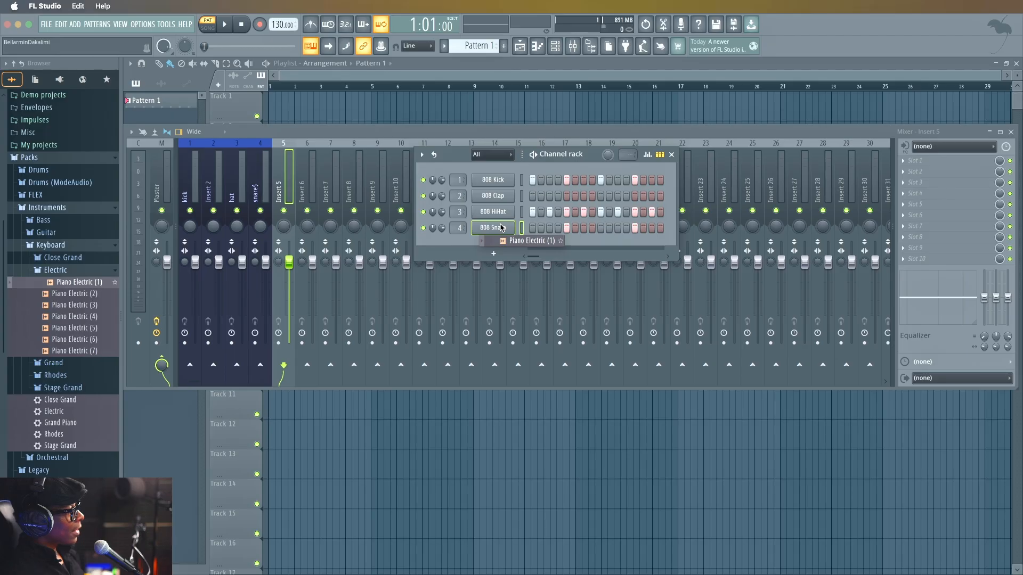
{"action": "left_click_drag", "start_coordinate": [500, 232], "coordinate": [459, 244]}
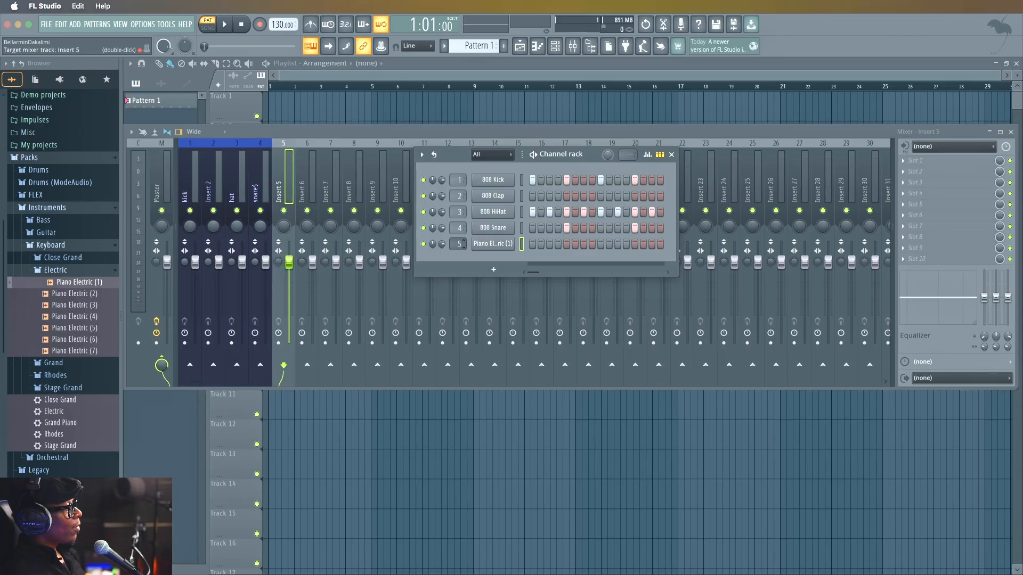
Rename mixer track Insert 5 as "piano".
{"action": "right_click", "coordinate": [289, 192]}
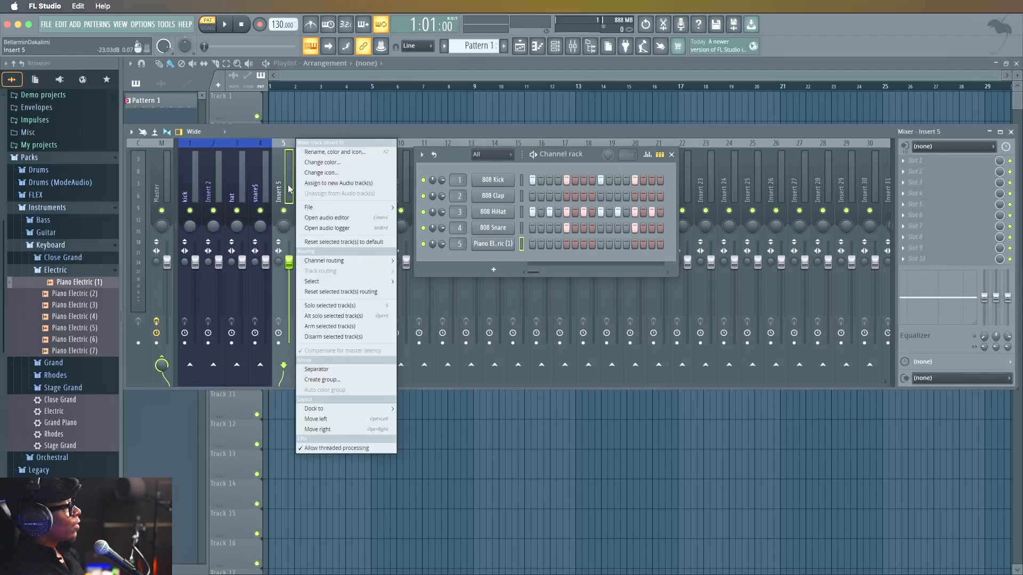
{"action": "left_click", "coordinate": [323, 150]}
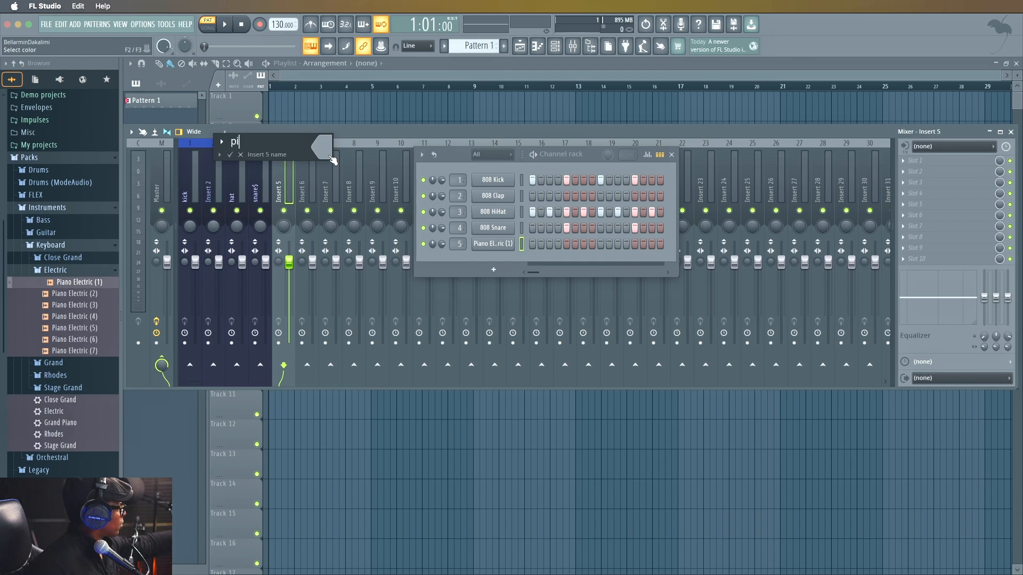
{"action": "type", "text": "piano"}
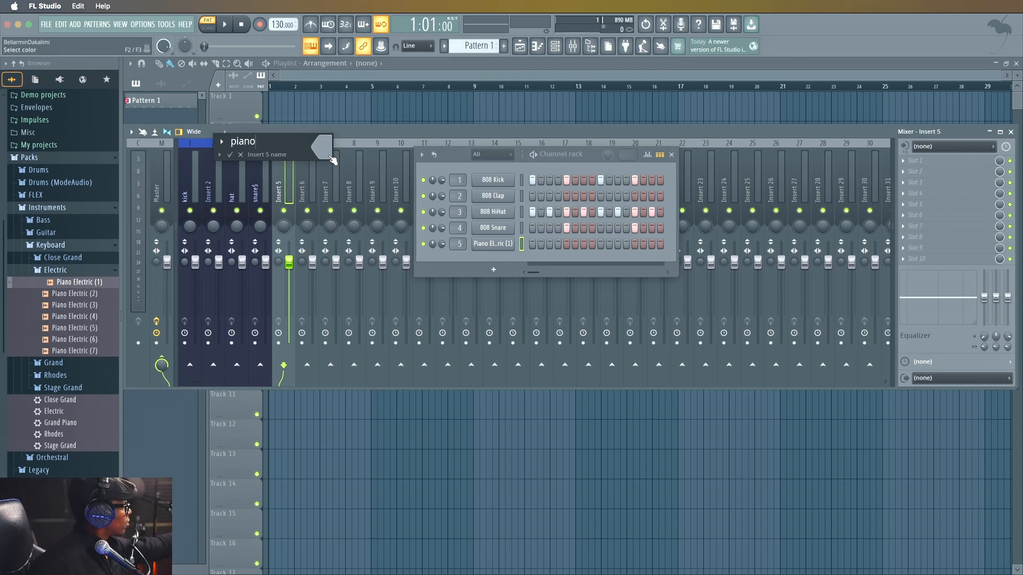
{"action": "key", "text": "Return"}
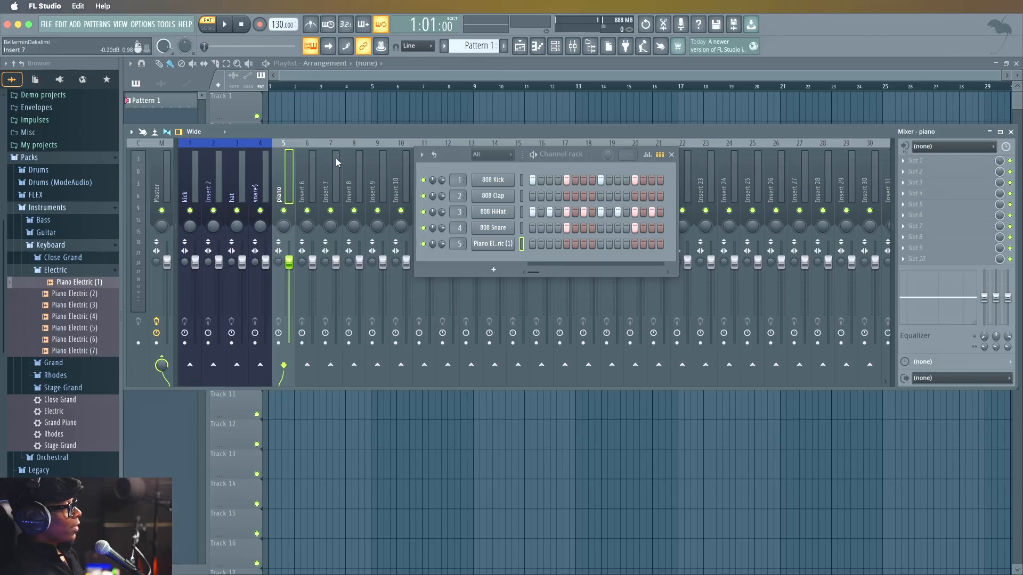
Add a Sytrus synth channel and move the channel rack clear of its plugin window.
{"action": "left_click", "coordinate": [493, 270]}
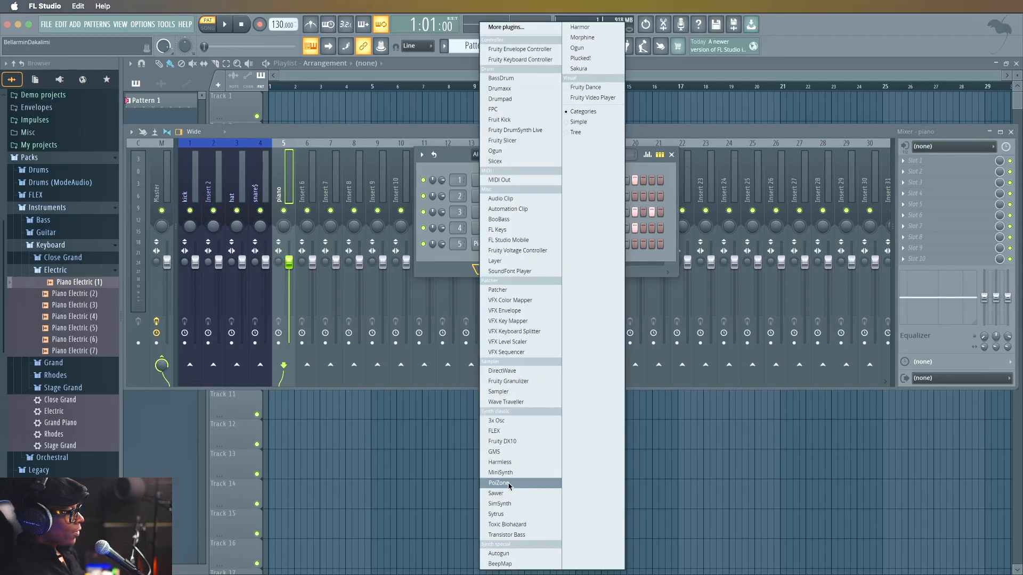
{"action": "left_click", "coordinate": [496, 514]}
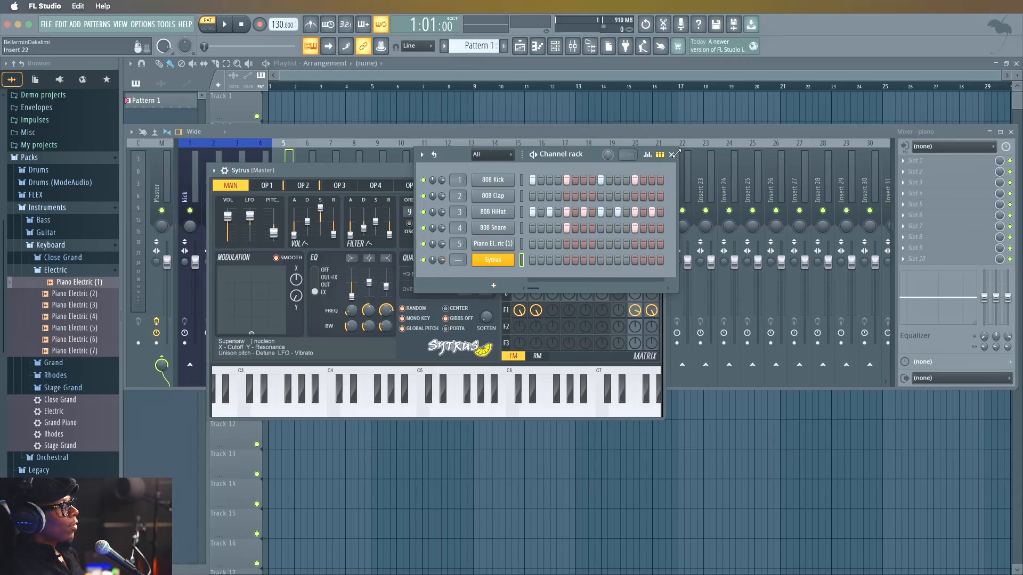
{"action": "left_click_drag", "start_coordinate": [584, 154], "coordinate": [900, 121]}
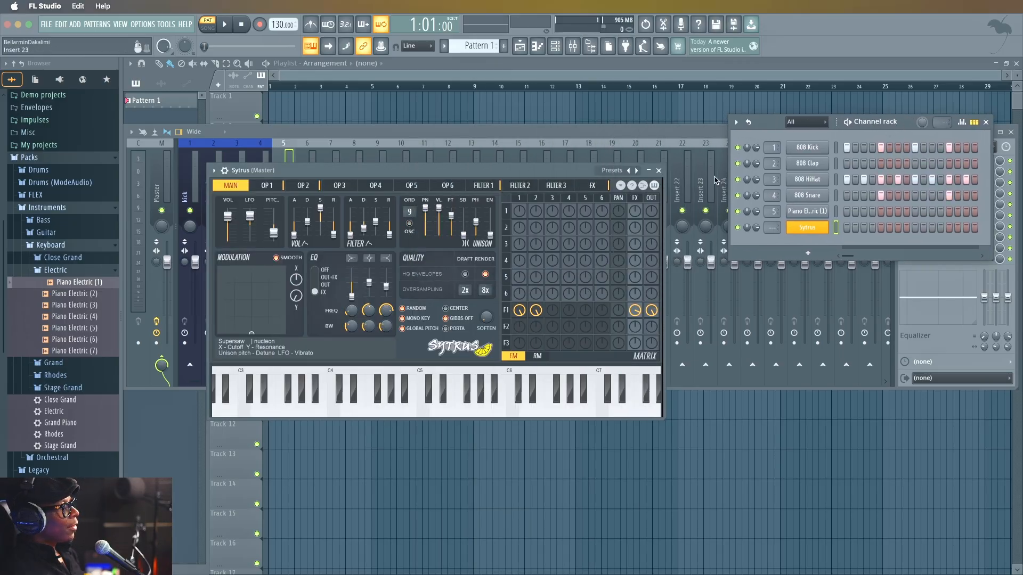
Load the Choir preset in Sytrus and close the plugin window.
{"action": "left_click", "coordinate": [637, 171]}
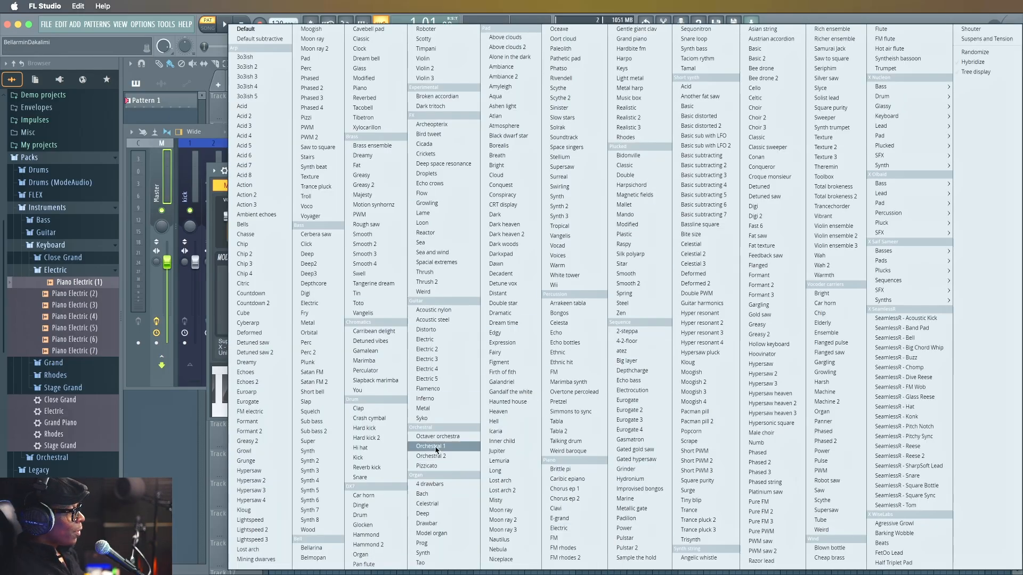
{"action": "mouse_move", "coordinate": [916, 280]}
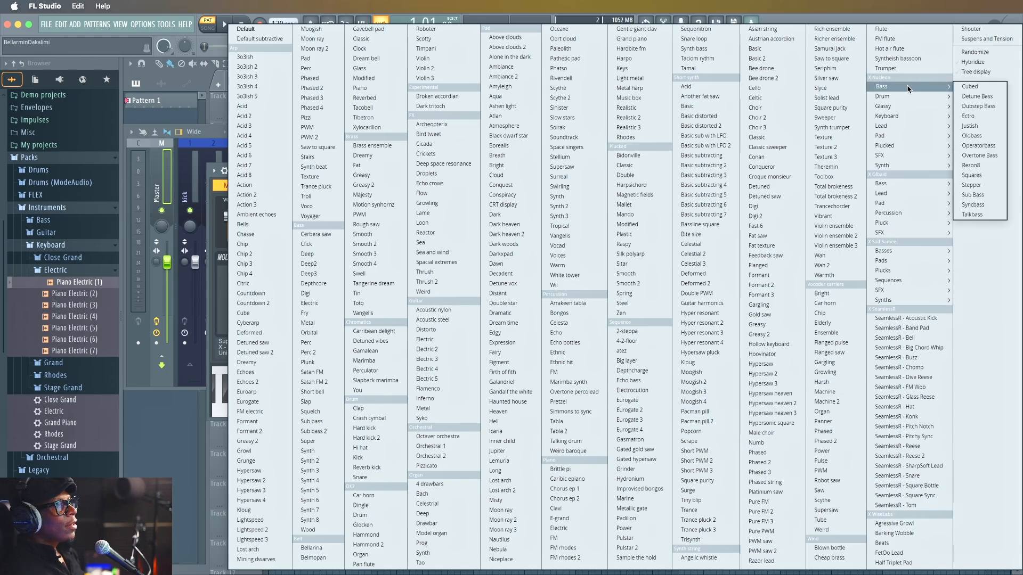
{"action": "mouse_move", "coordinate": [901, 117]}
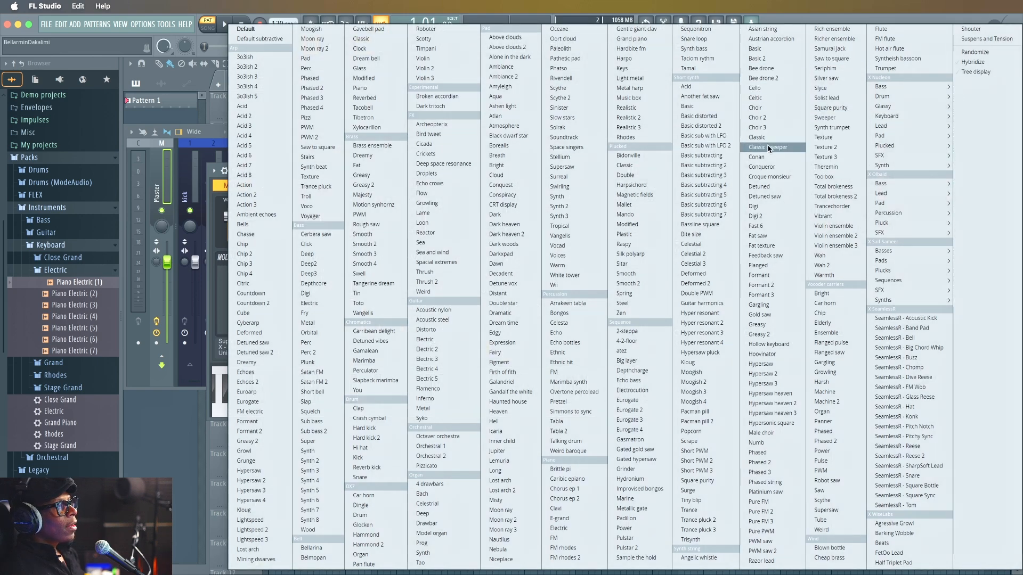
{"action": "left_click", "coordinate": [774, 110]}
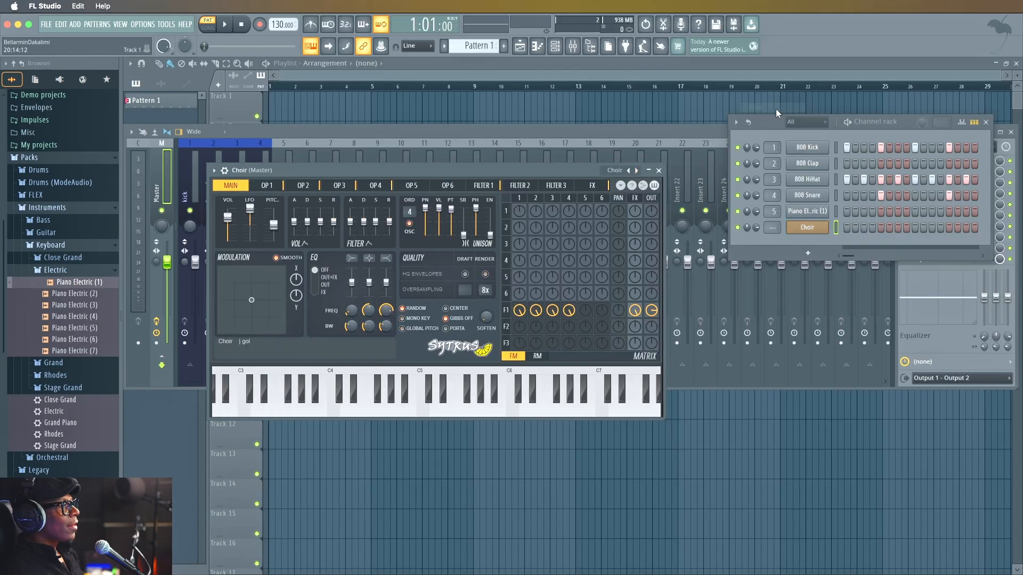
{"action": "left_click", "coordinate": [659, 171]}
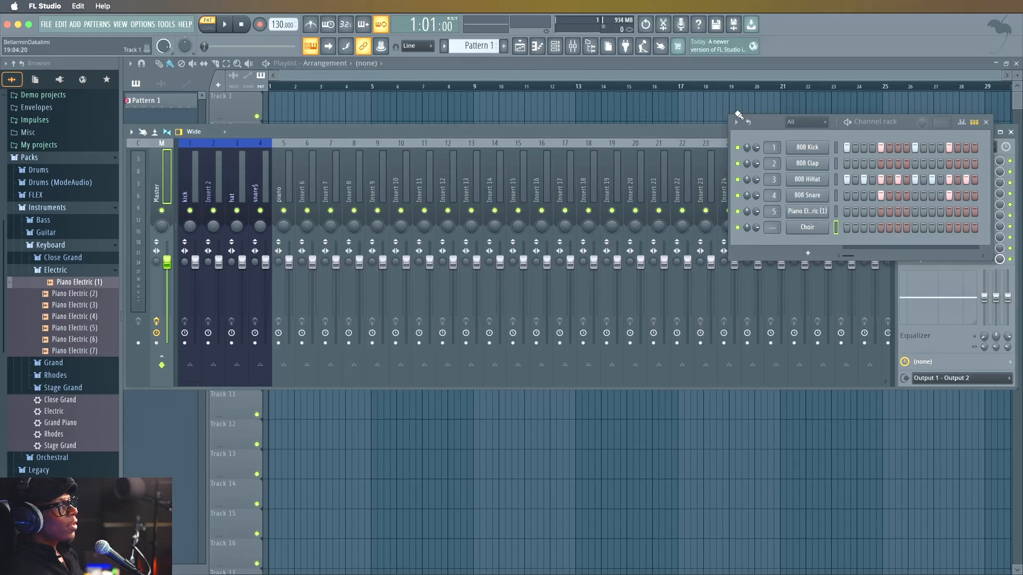
Move the channel rack back over the middle of the mixer and route the Choir channel to mixer track 6.
{"action": "left_click_drag", "start_coordinate": [762, 119], "coordinate": [371, 116]}
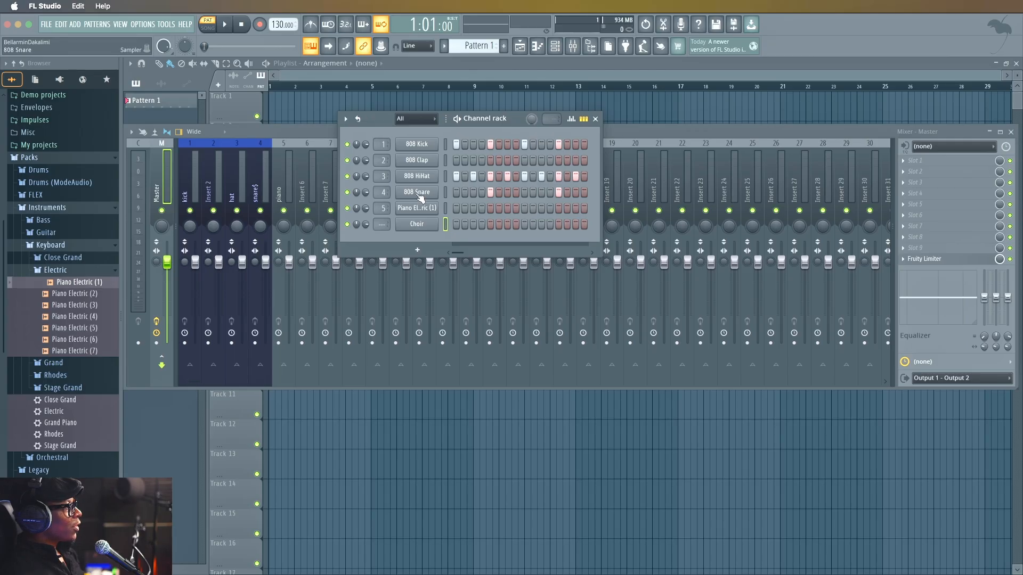
{"action": "scroll", "coordinate": [384, 224], "scroll_direction": "up", "scroll_amount": 5}
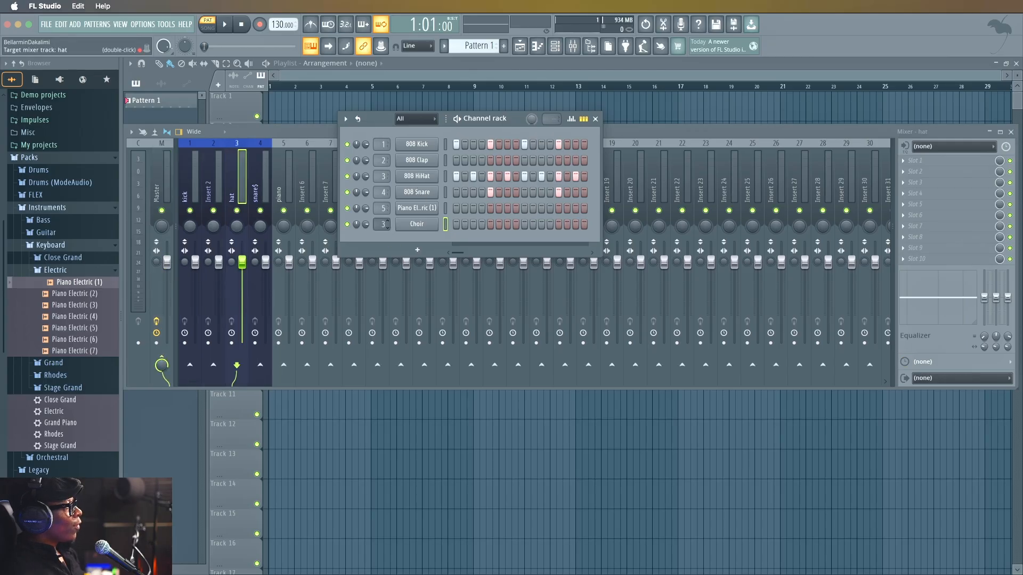
{"action": "scroll", "coordinate": [383, 223], "scroll_direction": "up", "scroll_amount": 2}
{"action": "scroll", "coordinate": [383, 224], "scroll_direction": "down", "scroll_amount": 1}
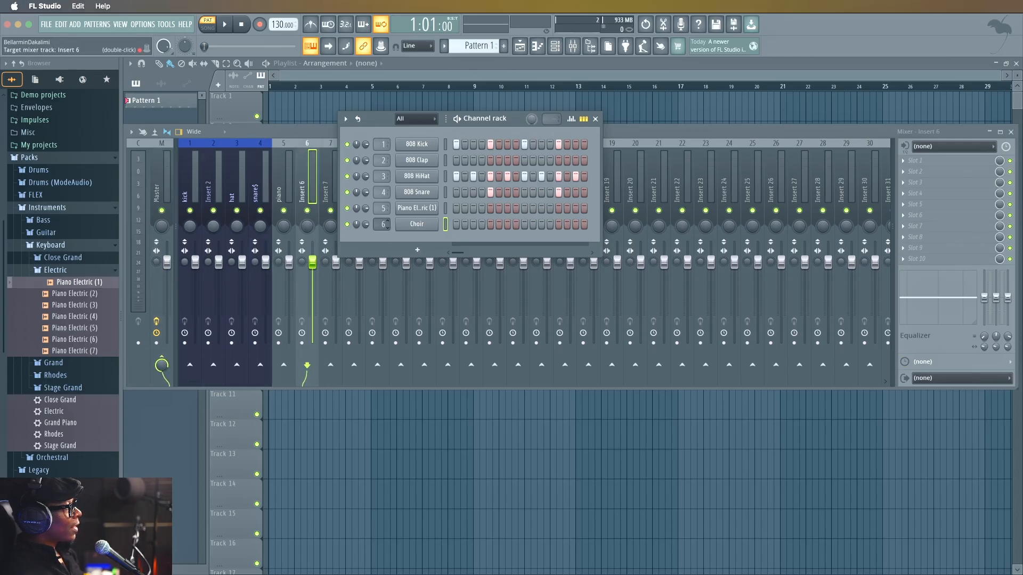
Rename mixer track Insert 6 as "choir".
{"action": "right_click", "coordinate": [306, 187]}
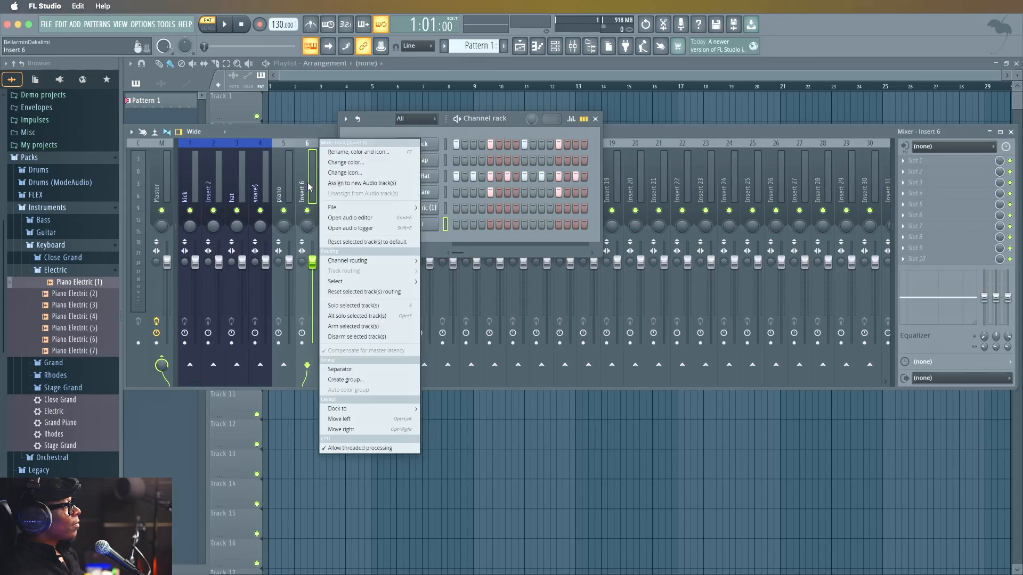
{"action": "left_click", "coordinate": [349, 152]}
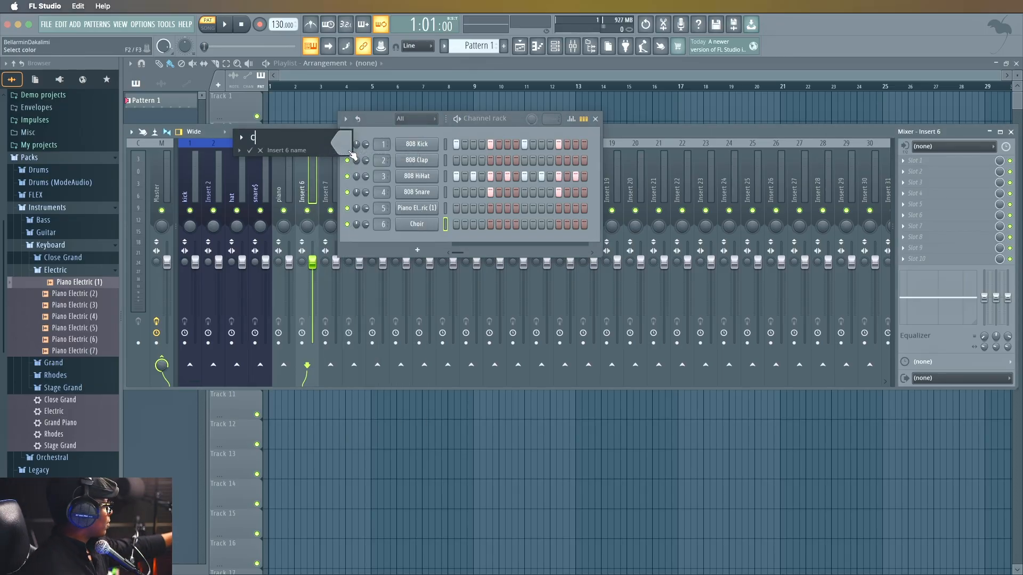
{"action": "type", "text": "choir"}
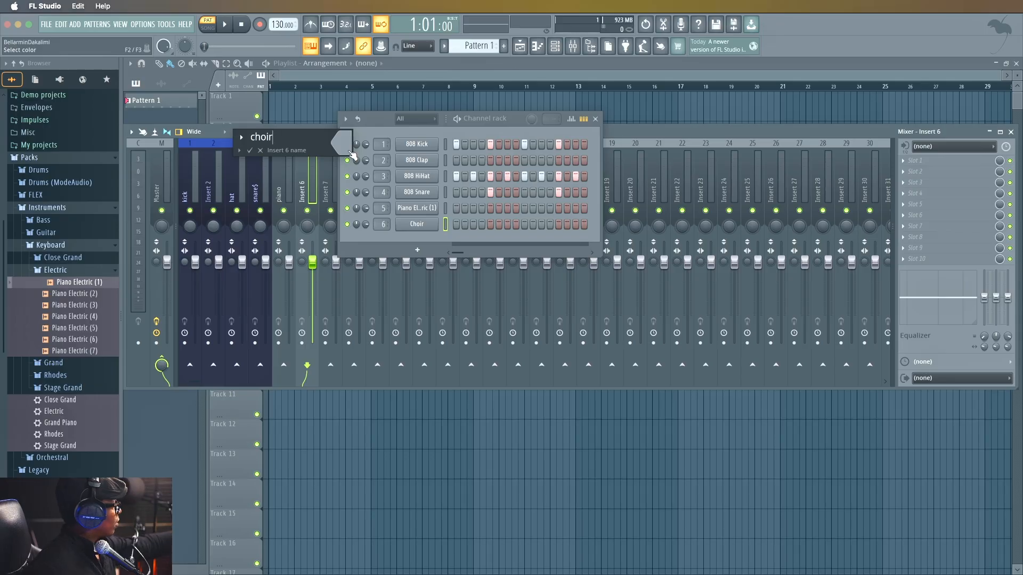
{"action": "key", "text": "Return"}
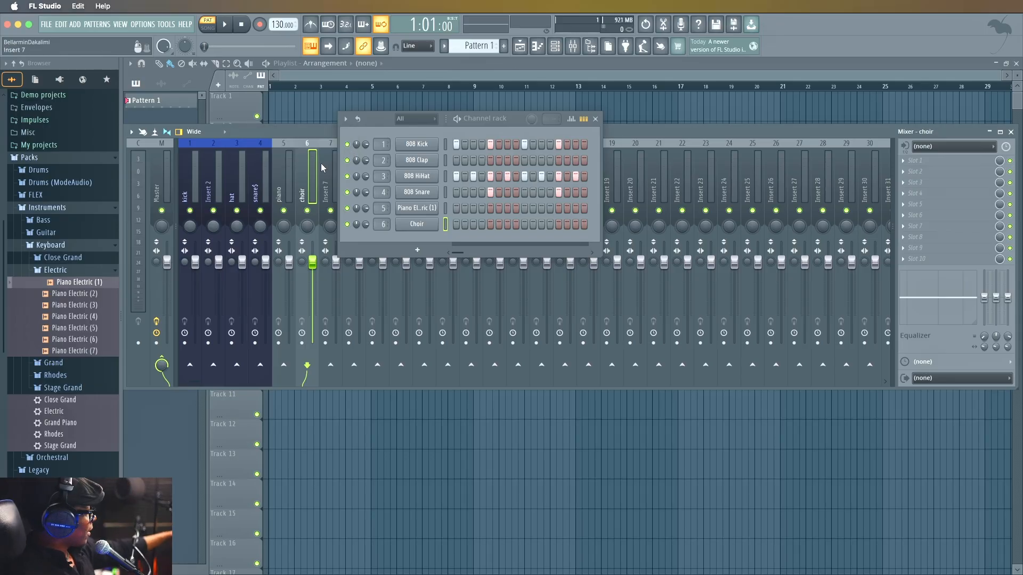
{"action": "key", "text": "F2"}
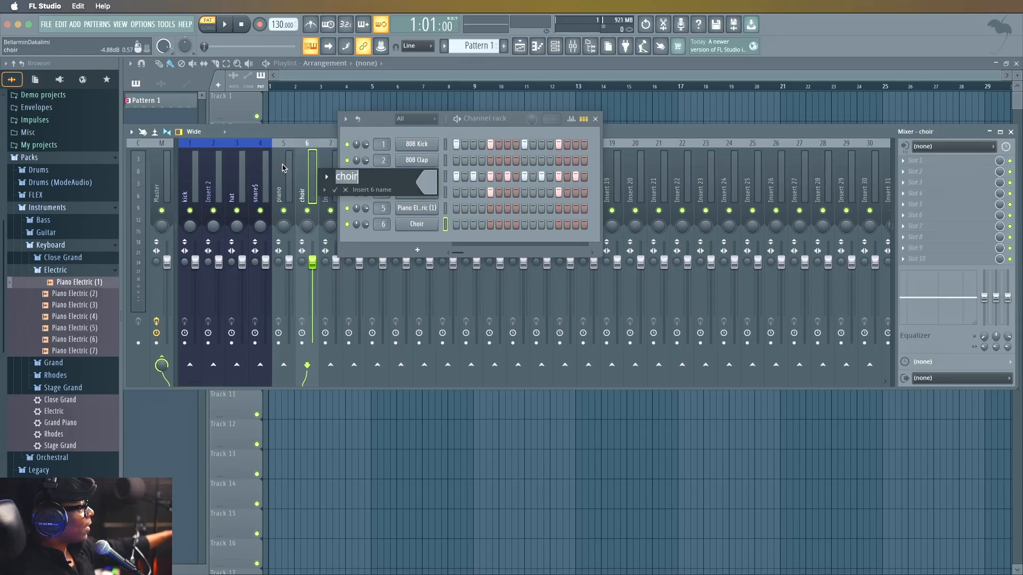
{"action": "left_click", "coordinate": [346, 190]}
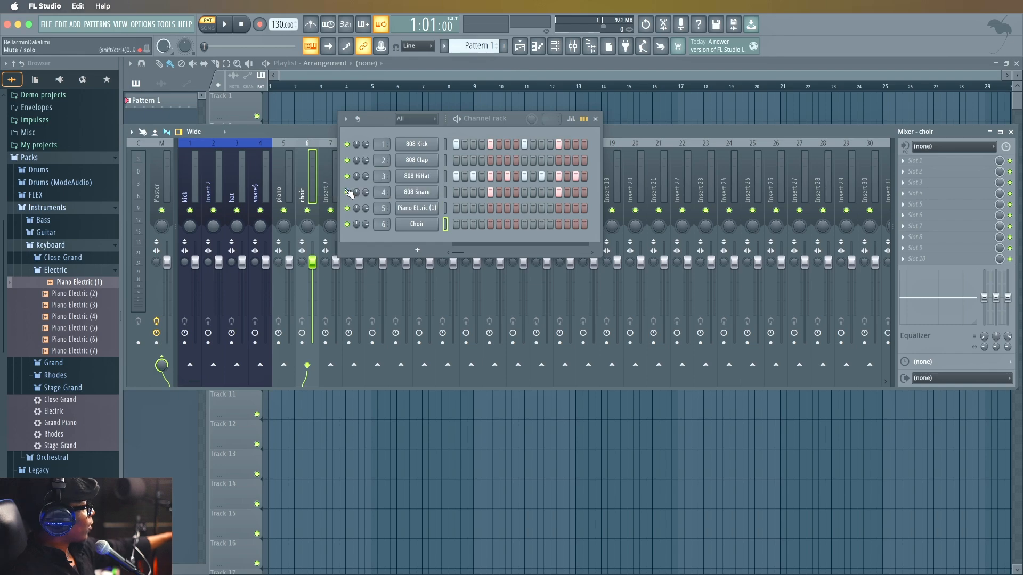
Color the piano and choir mixer tracks together with the golden yellow preset color, and close the channel rack.
{"action": "left_click", "coordinate": [294, 182], "text": "ctrl"}
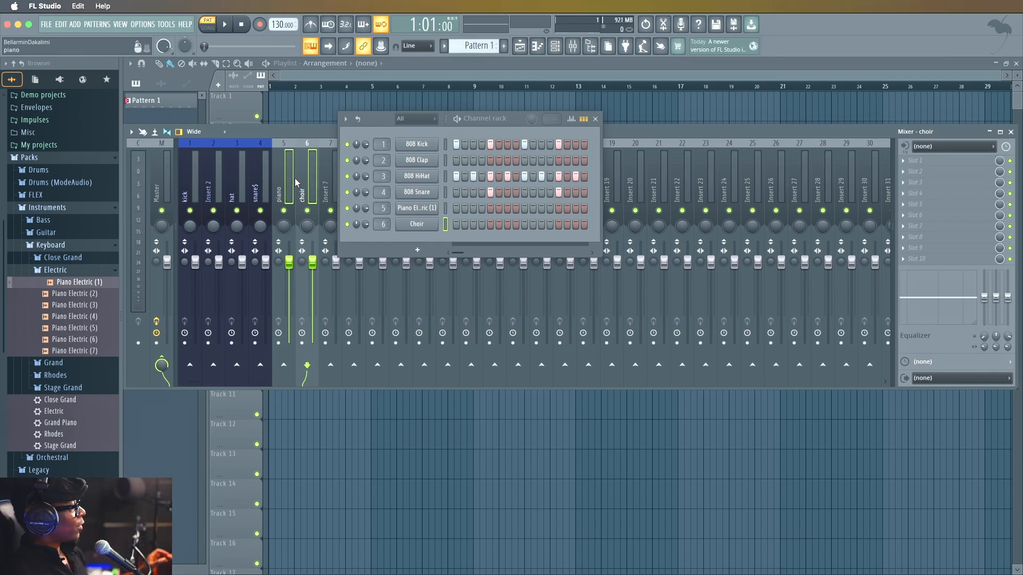
{"action": "right_click", "coordinate": [320, 193]}
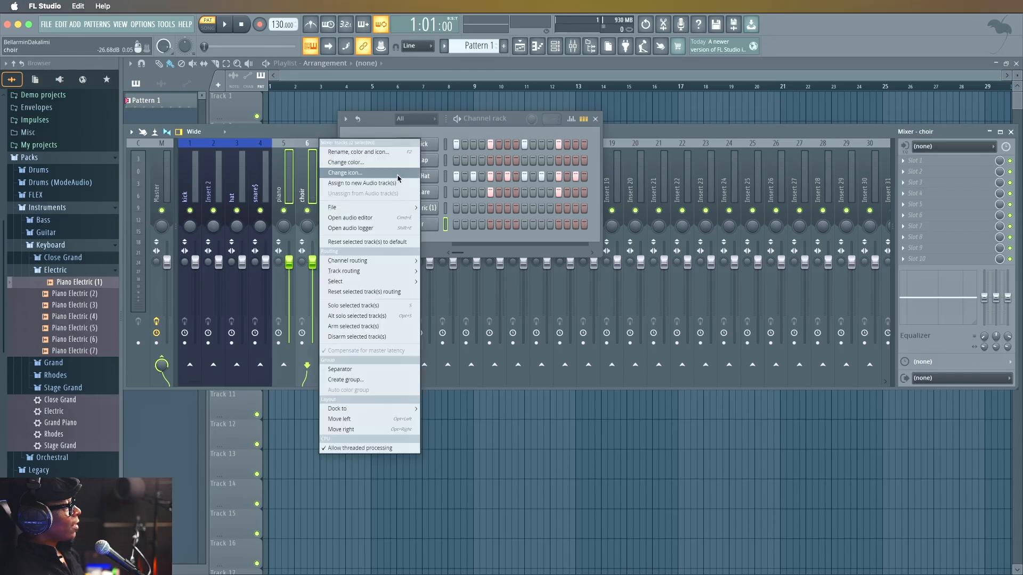
{"action": "left_click", "coordinate": [354, 162]}
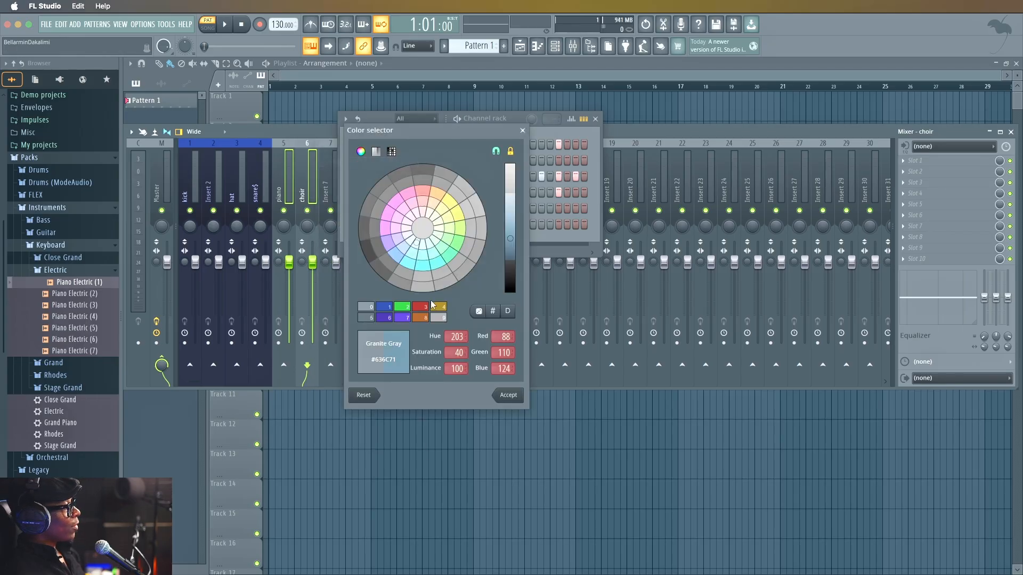
{"action": "left_click", "coordinate": [440, 307]}
{"action": "left_click", "coordinate": [508, 394]}
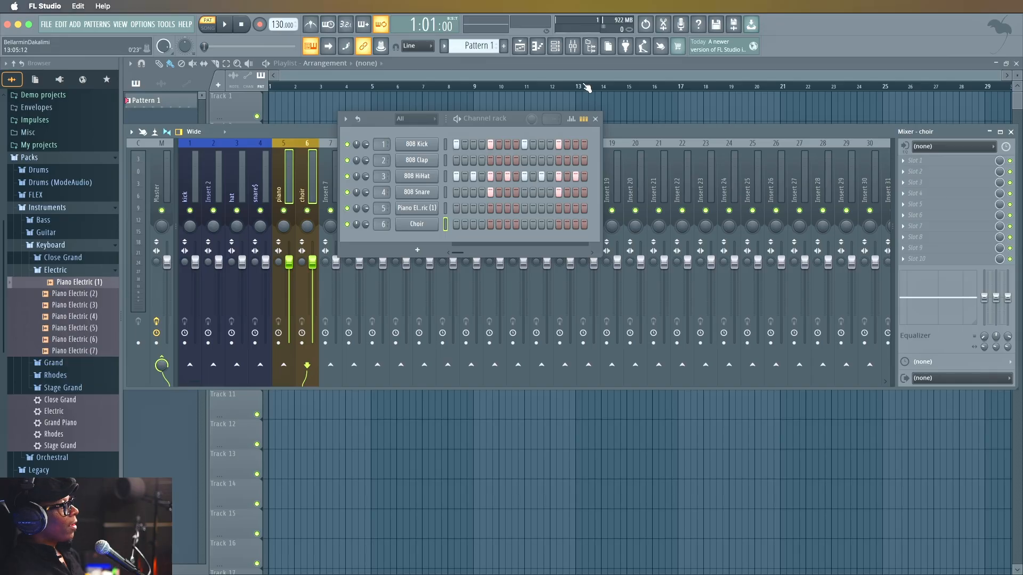
{"action": "left_click", "coordinate": [596, 119]}
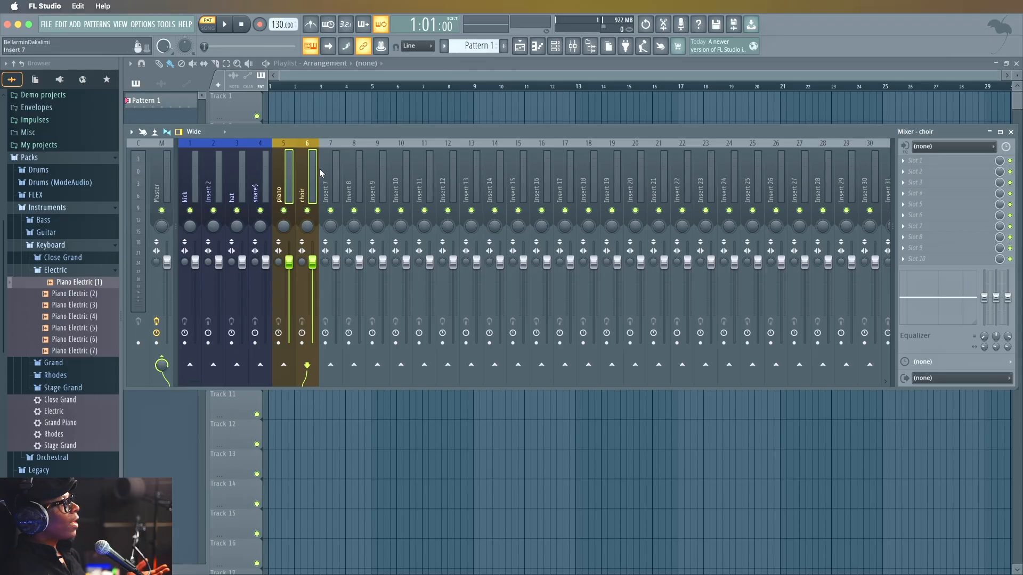
Reopen the channel rack, rename Pattern 1 as "drum" and give it the purple preset color.
{"action": "left_click", "coordinate": [556, 46]}
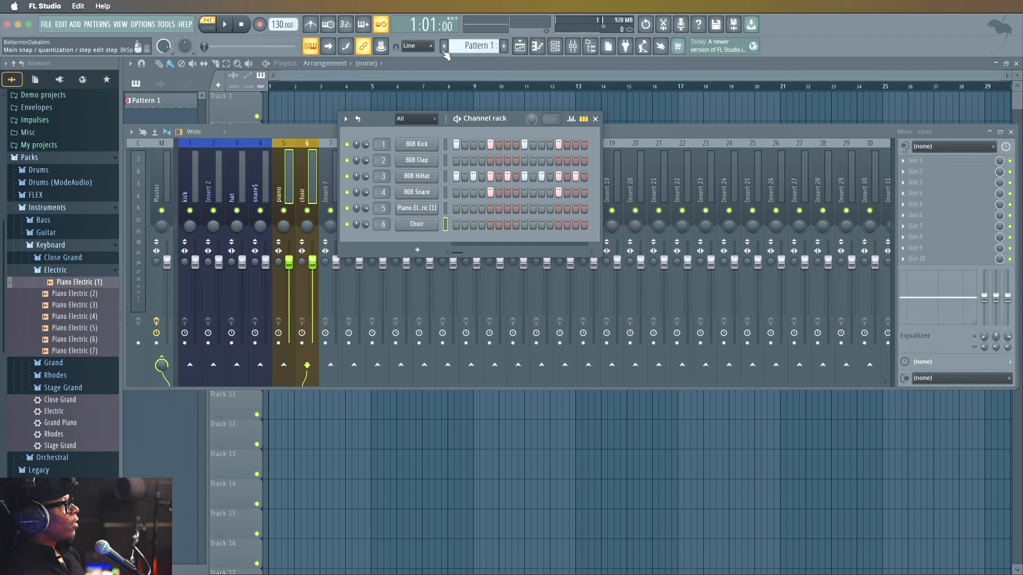
{"action": "left_click", "coordinate": [493, 46]}
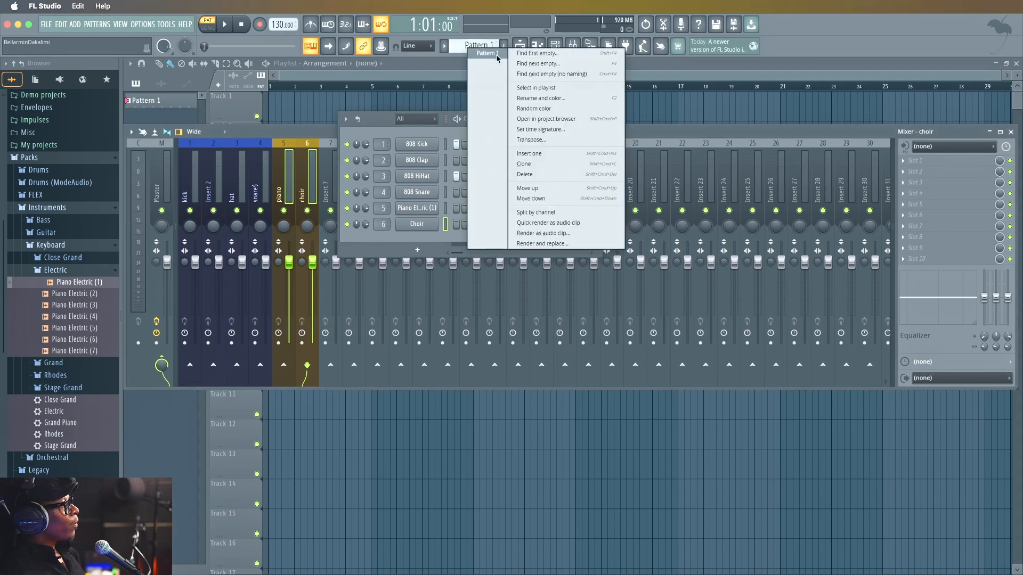
{"action": "left_click", "coordinate": [538, 98]}
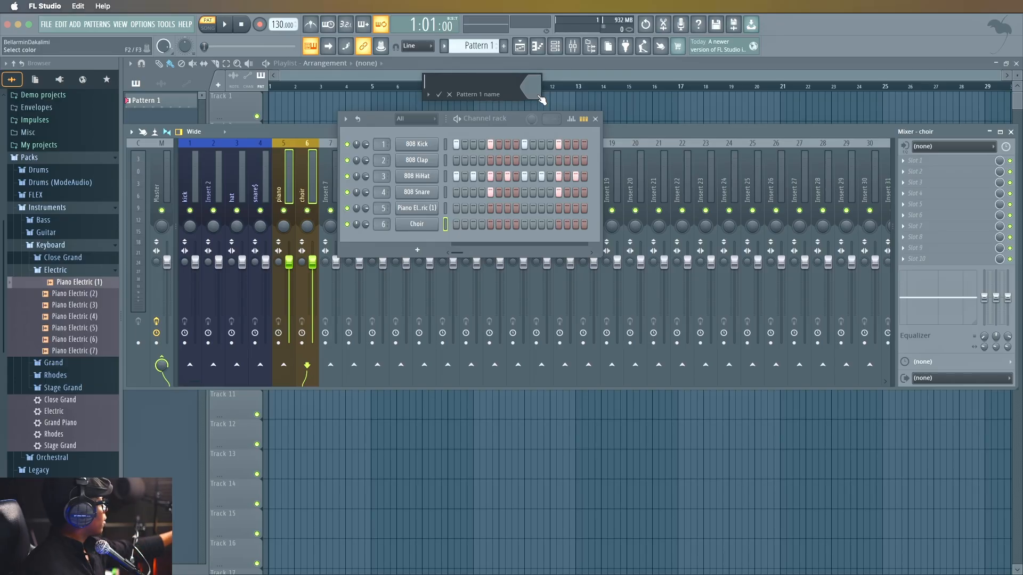
{"action": "type", "text": "drum"}
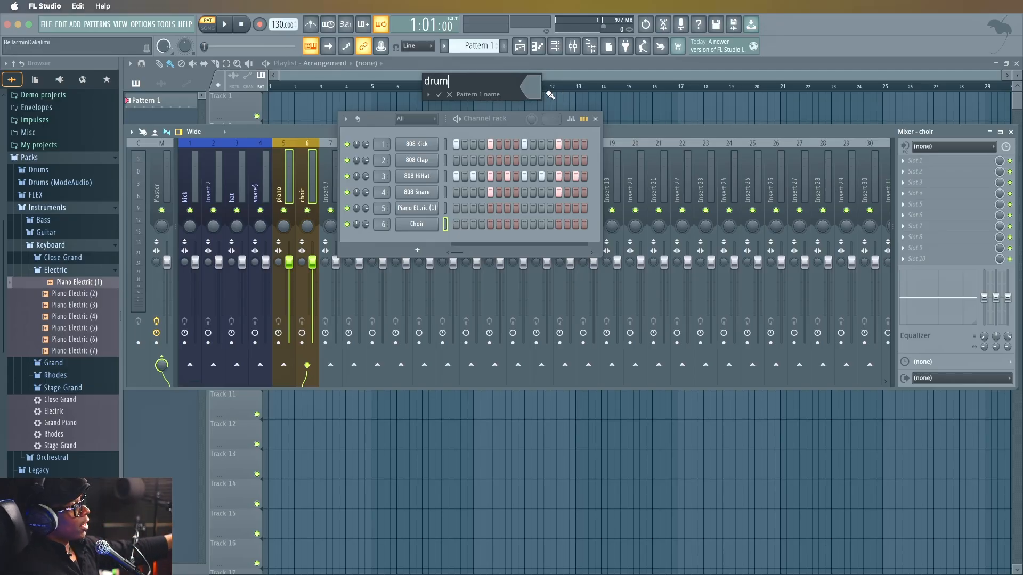
{"action": "left_click", "coordinate": [528, 94]}
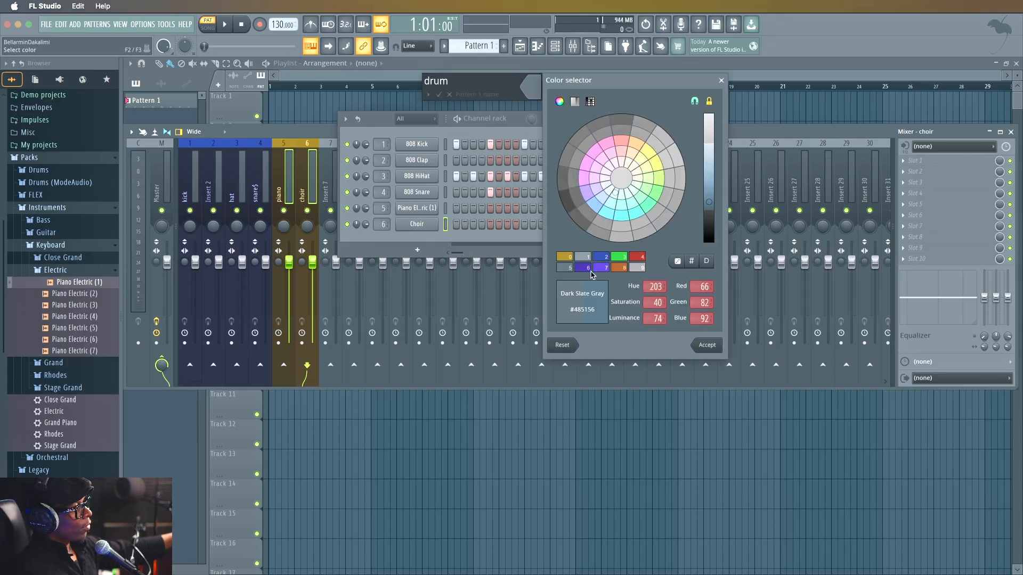
{"action": "left_click", "coordinate": [589, 268]}
{"action": "left_click", "coordinate": [706, 346]}
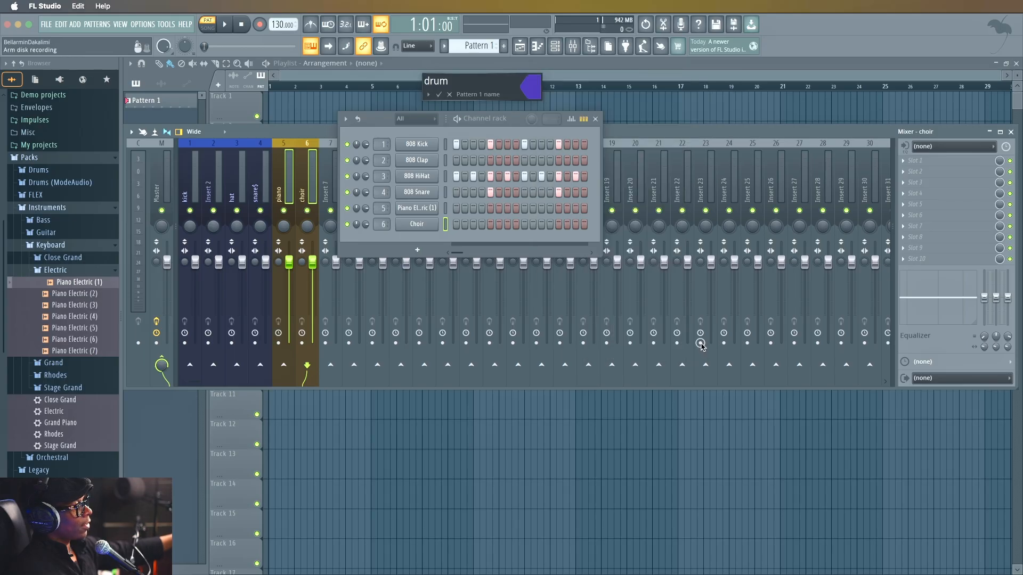
{"action": "key", "text": "Return"}
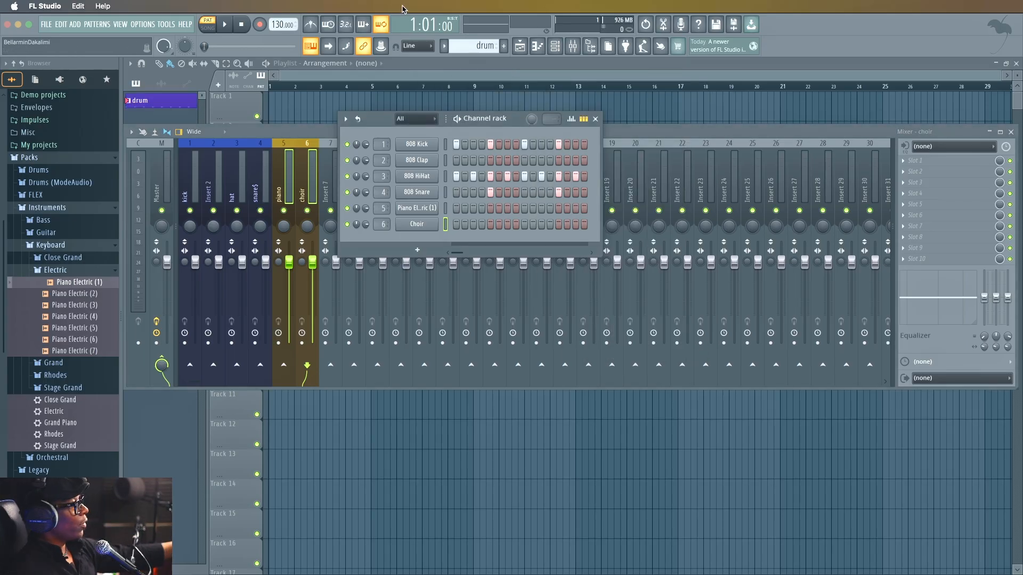
Add a new pattern named "piano" and color it with the golden yellow preset color.
{"action": "left_click", "coordinate": [504, 46]}
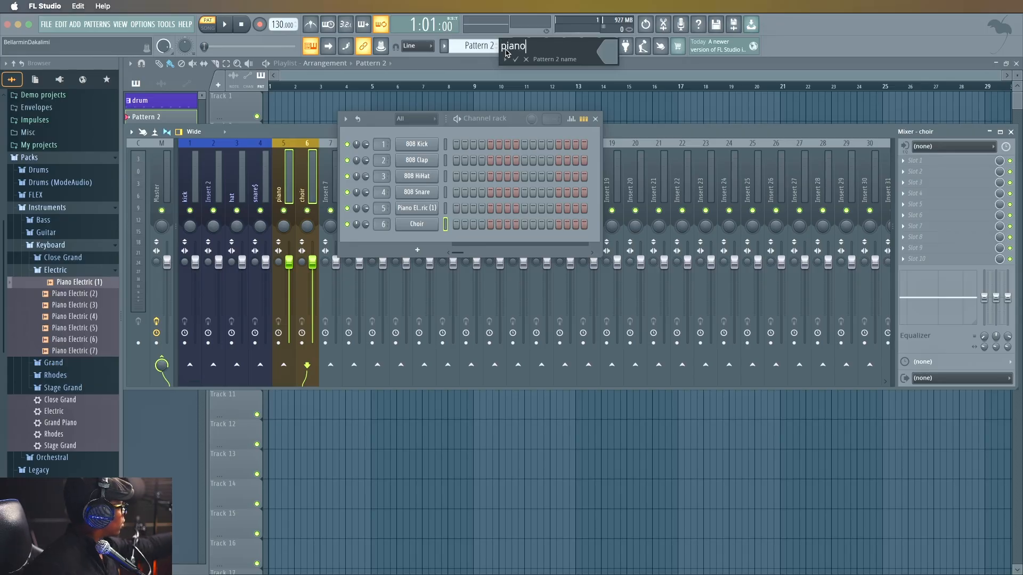
{"action": "type", "text": "piano"}
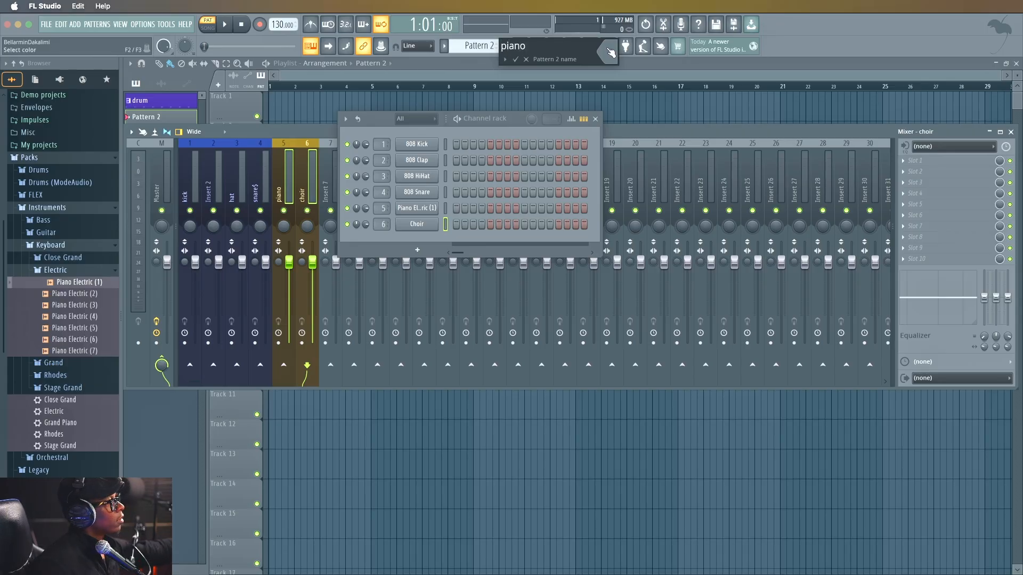
{"action": "left_click", "coordinate": [609, 49]}
{"action": "left_click", "coordinate": [664, 222]}
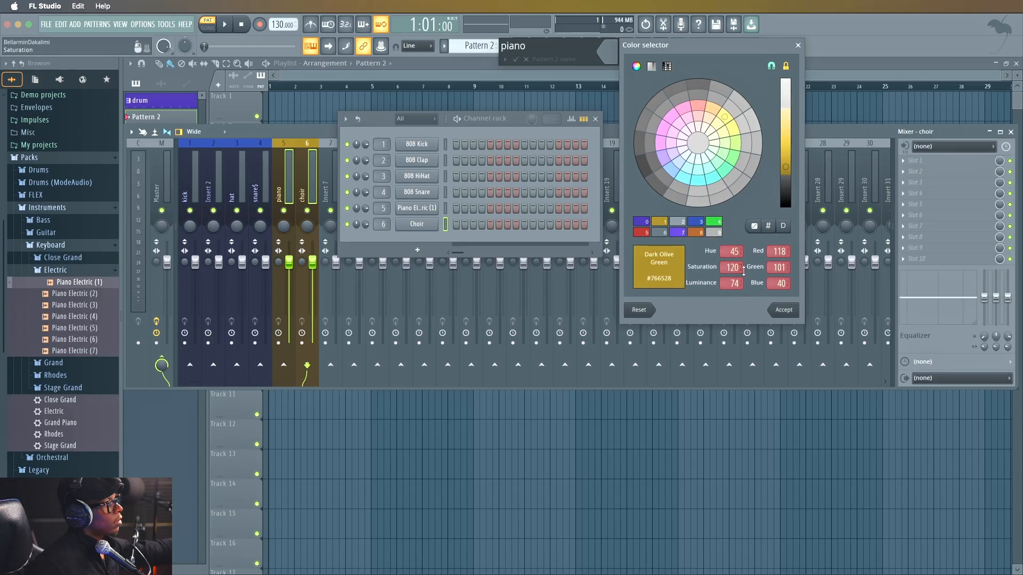
{"action": "left_click", "coordinate": [783, 309]}
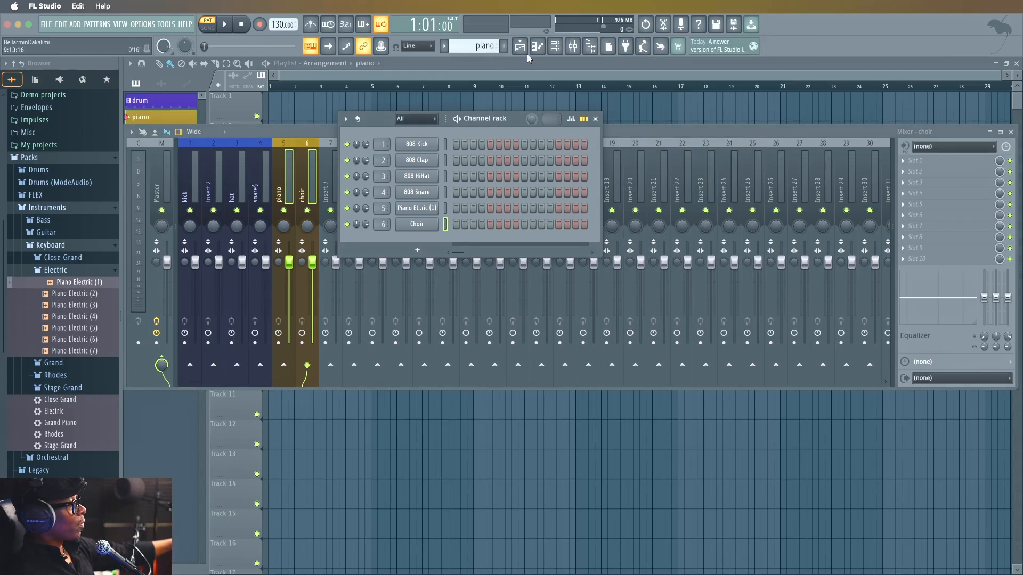
Add another pattern named "choir" and color it sea green.
{"action": "left_click", "coordinate": [504, 47]}
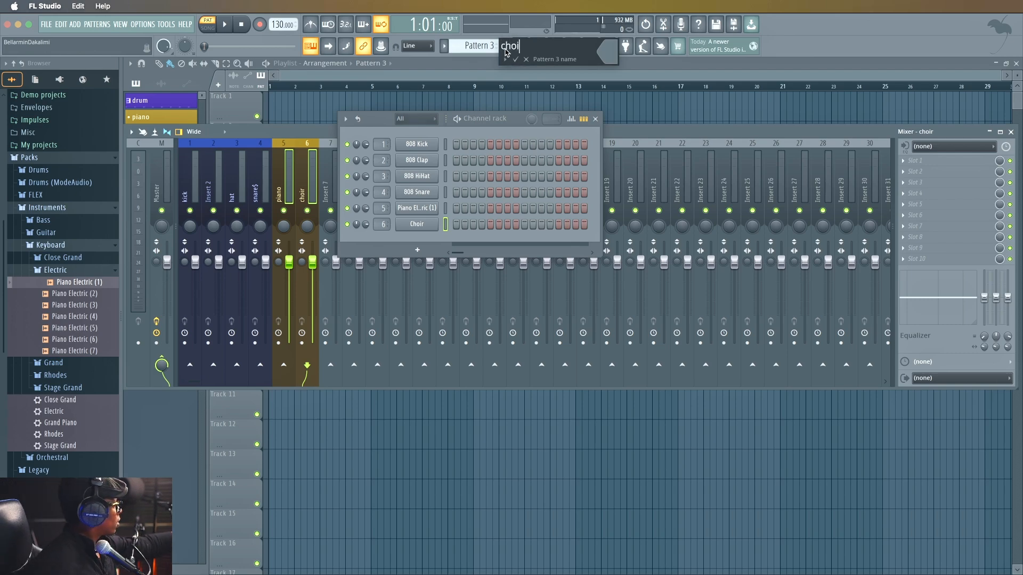
{"action": "left_click", "coordinate": [615, 60]}
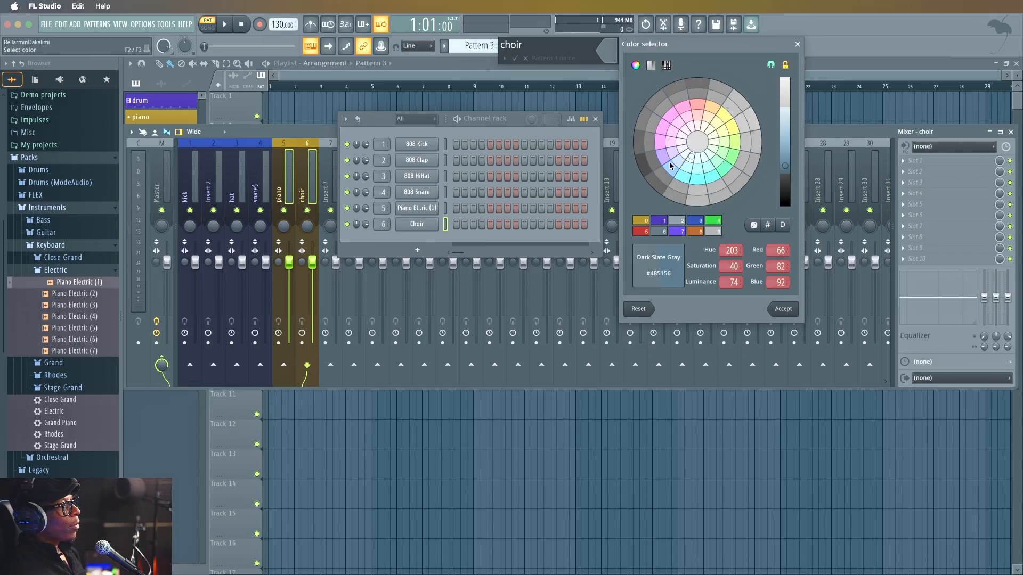
{"action": "left_click", "coordinate": [719, 171]}
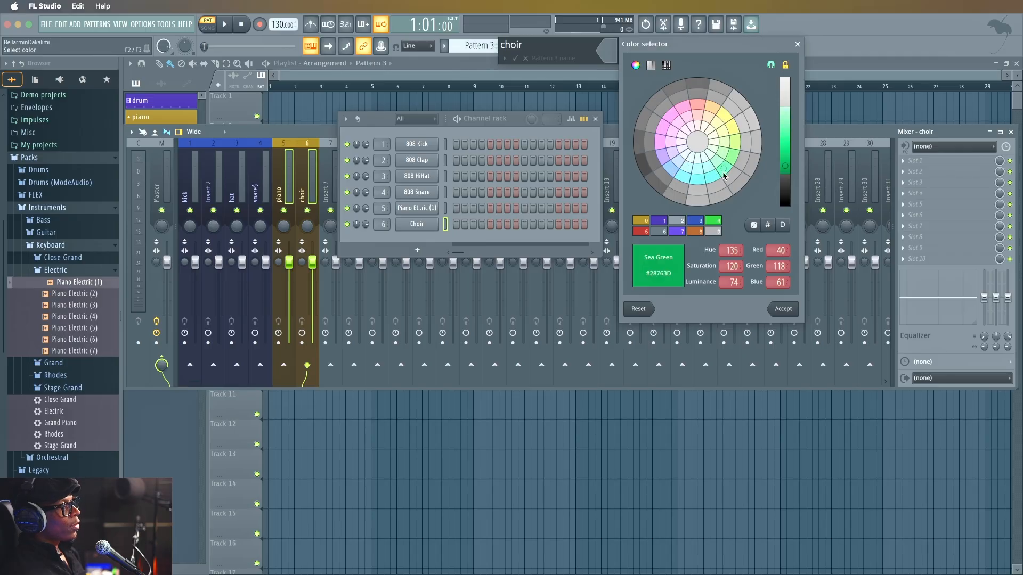
{"action": "left_click", "coordinate": [782, 309]}
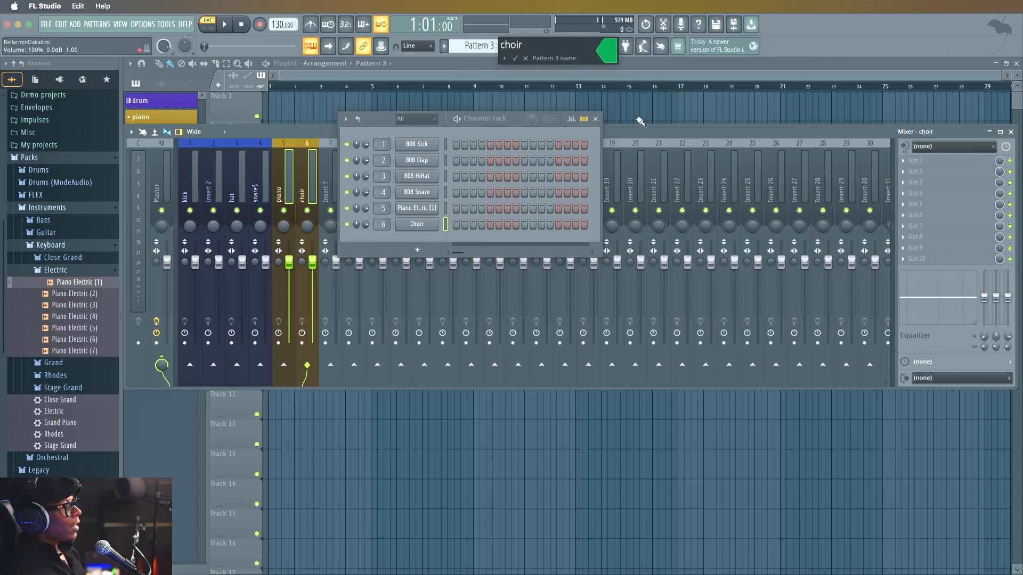
{"action": "key", "text": "Return"}
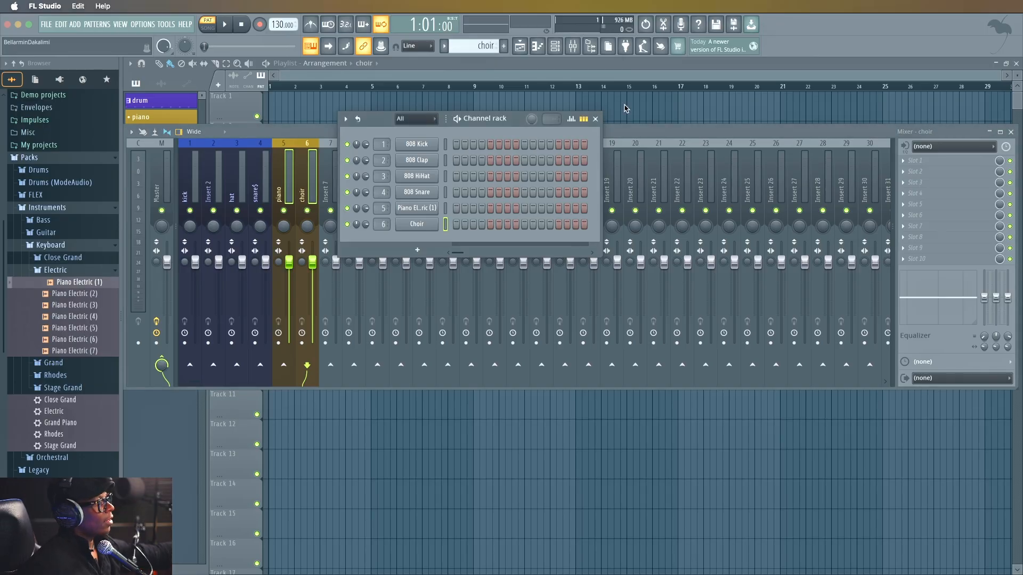
Close the mixer and arrange the Choir piano roll and the channel rack side by side over the playlist.
{"action": "left_click", "coordinate": [595, 118]}
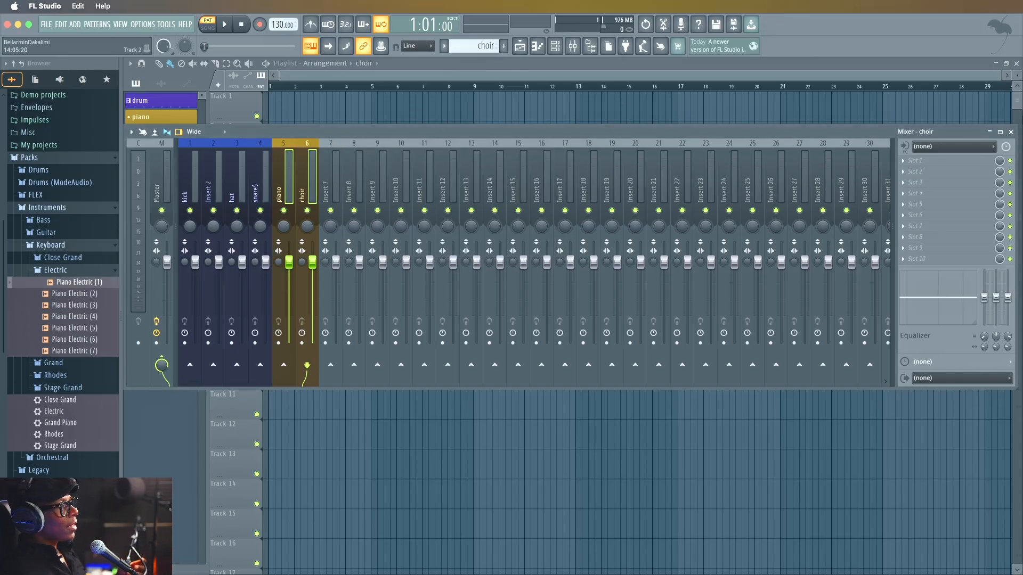
{"action": "left_click", "coordinate": [1011, 132]}
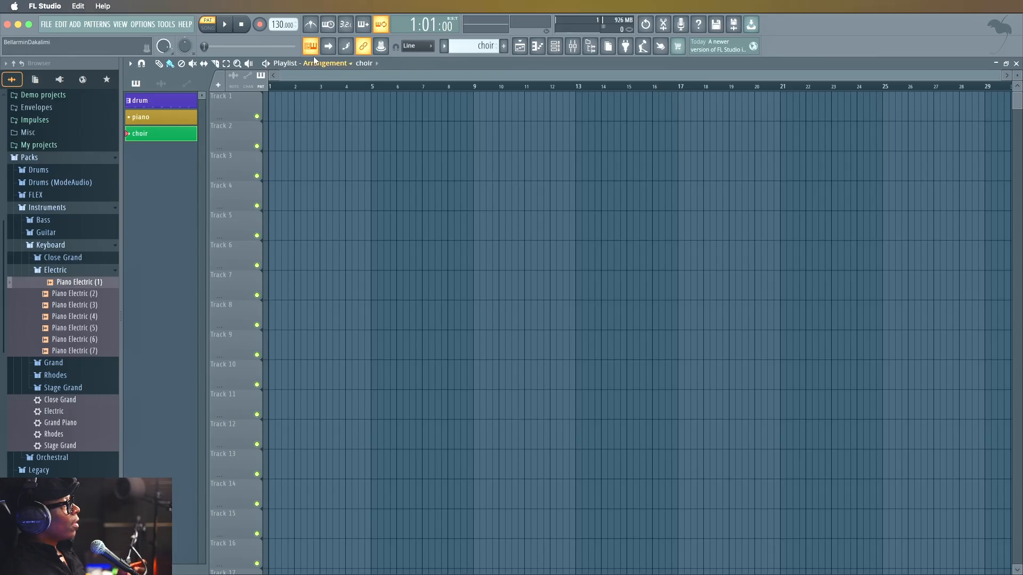
{"action": "left_click", "coordinate": [537, 47]}
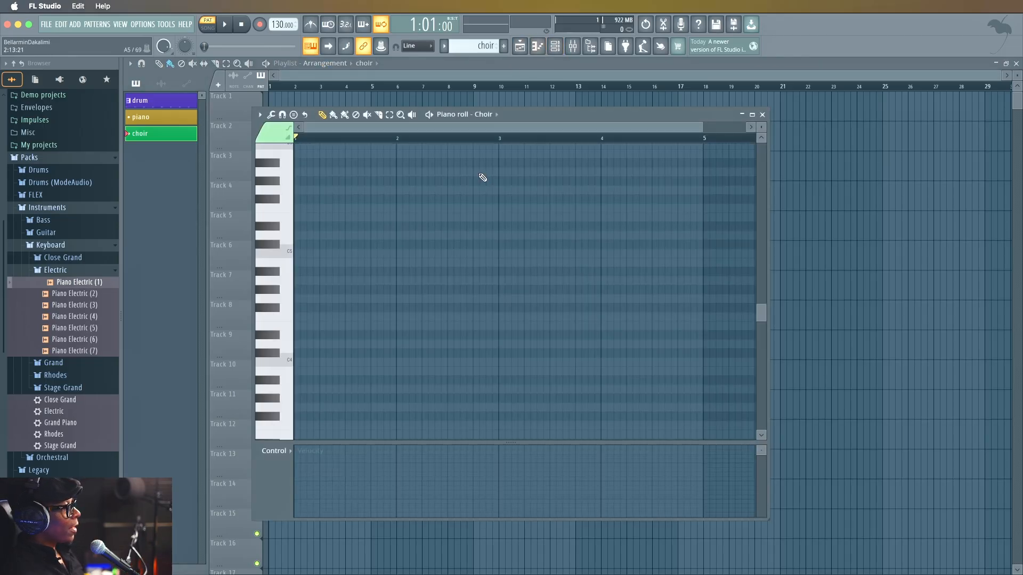
{"action": "left_click", "coordinate": [555, 47]}
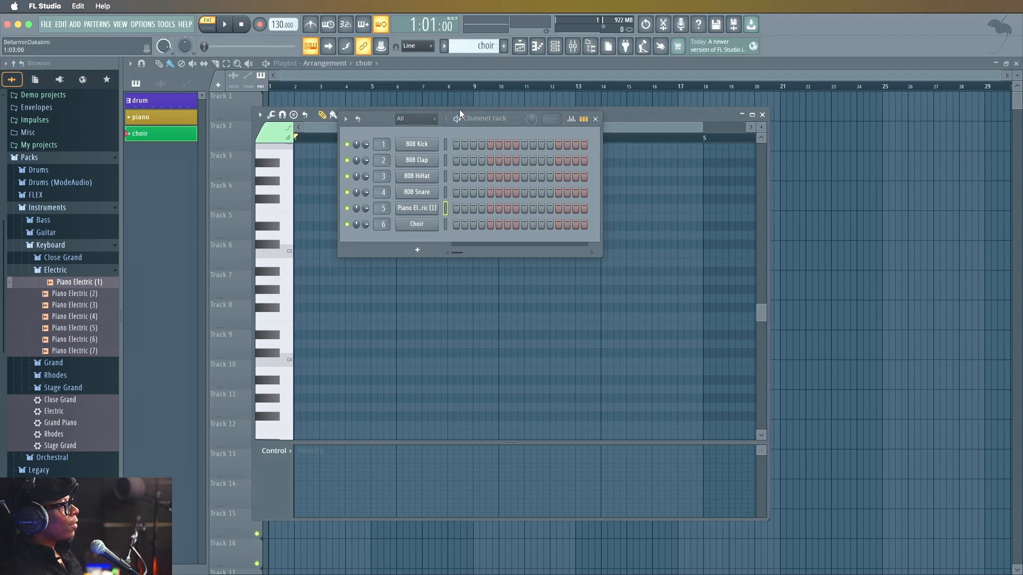
{"action": "left_click_drag", "start_coordinate": [385, 121], "coordinate": [868, 105]}
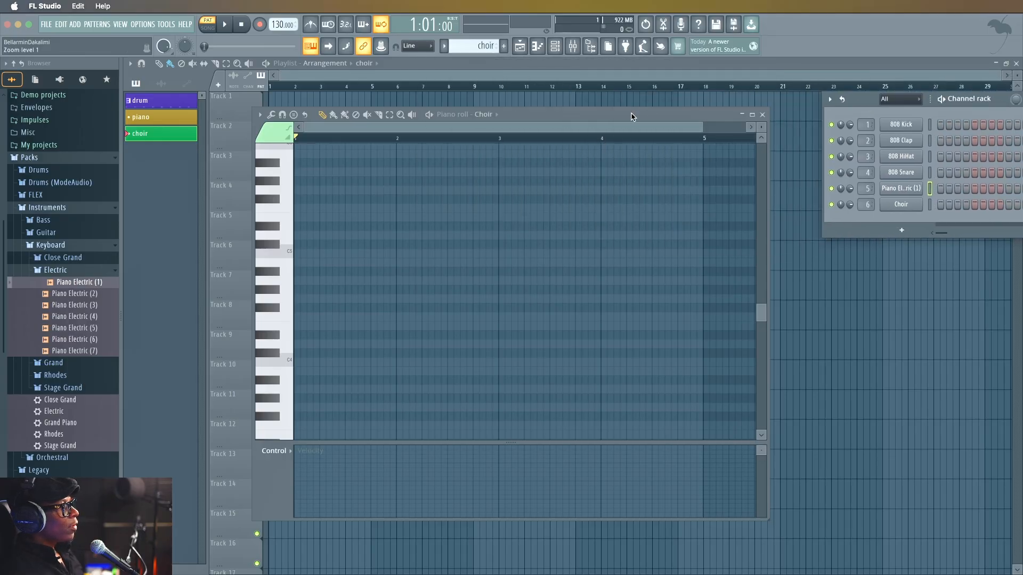
{"action": "left_click_drag", "start_coordinate": [629, 116], "coordinate": [509, 90]}
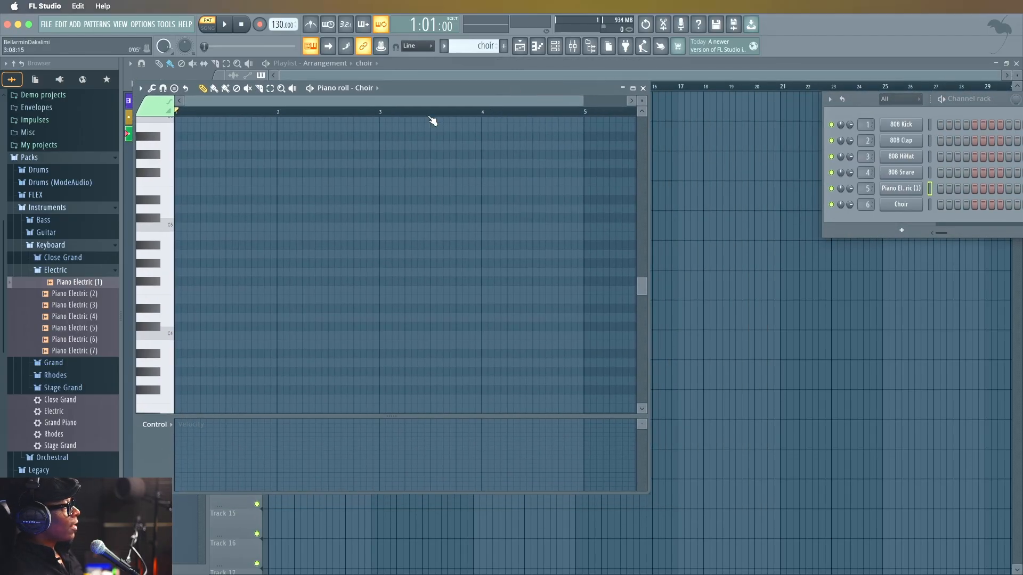
Draw a one-bar chord of C5, E5 and G5 at bar 1 in the Choir piano roll.
{"action": "left_click", "coordinate": [184, 227]}
{"action": "left_click_drag", "start_coordinate": [184, 226], "coordinate": [171, 224]}
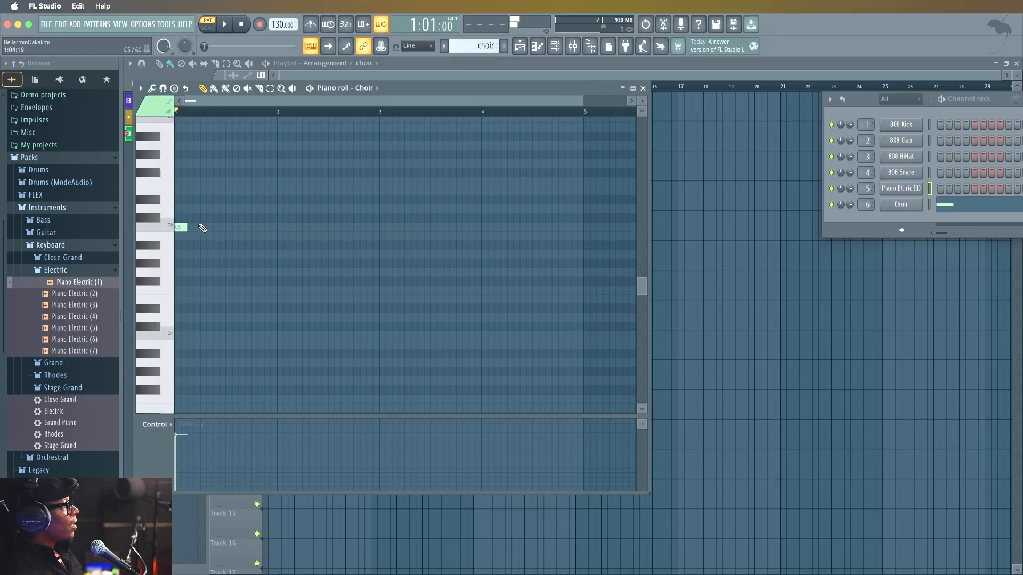
{"action": "left_click_drag", "start_coordinate": [185, 225], "coordinate": [267, 224]}
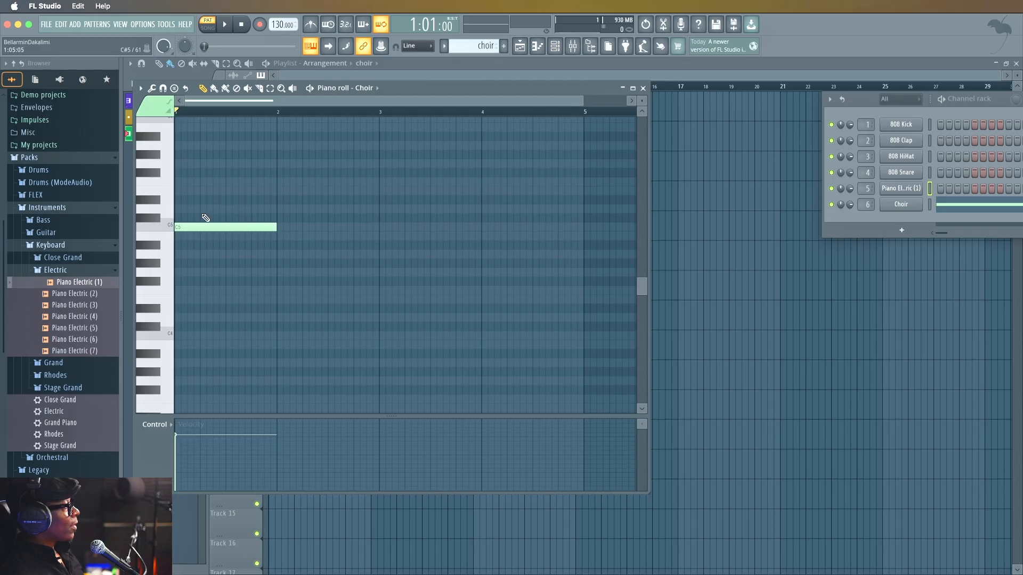
{"action": "left_click", "coordinate": [180, 190]}
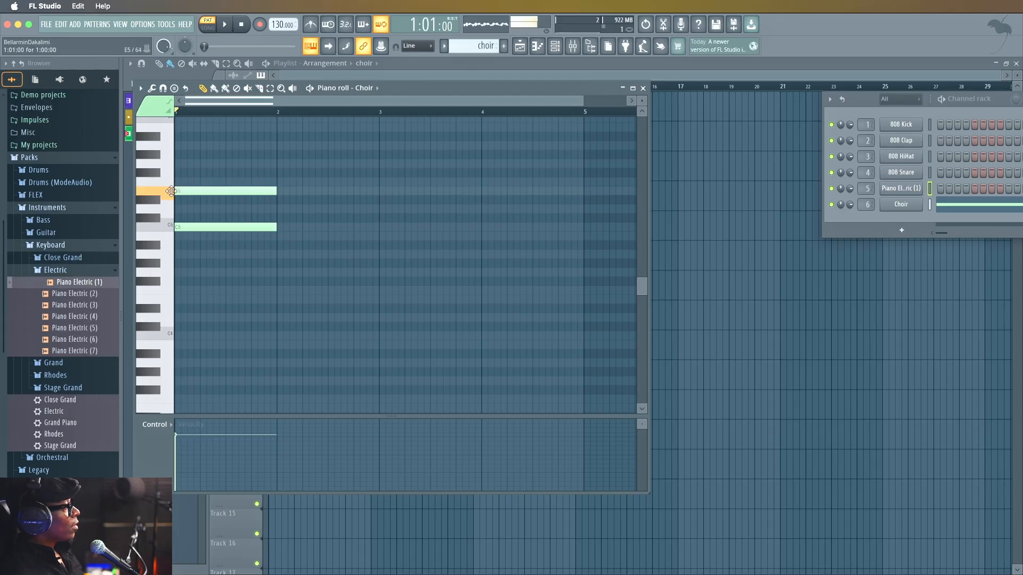
{"action": "left_click", "coordinate": [179, 163]}
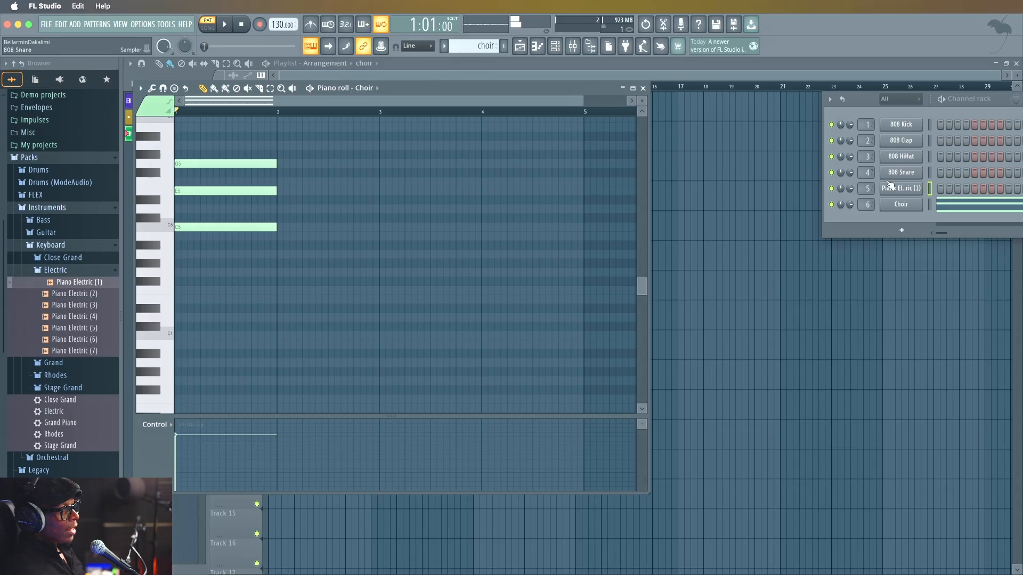
Select the Choir channel and play back the choir pattern briefly to hear the chord.
{"action": "left_click", "coordinate": [931, 205]}
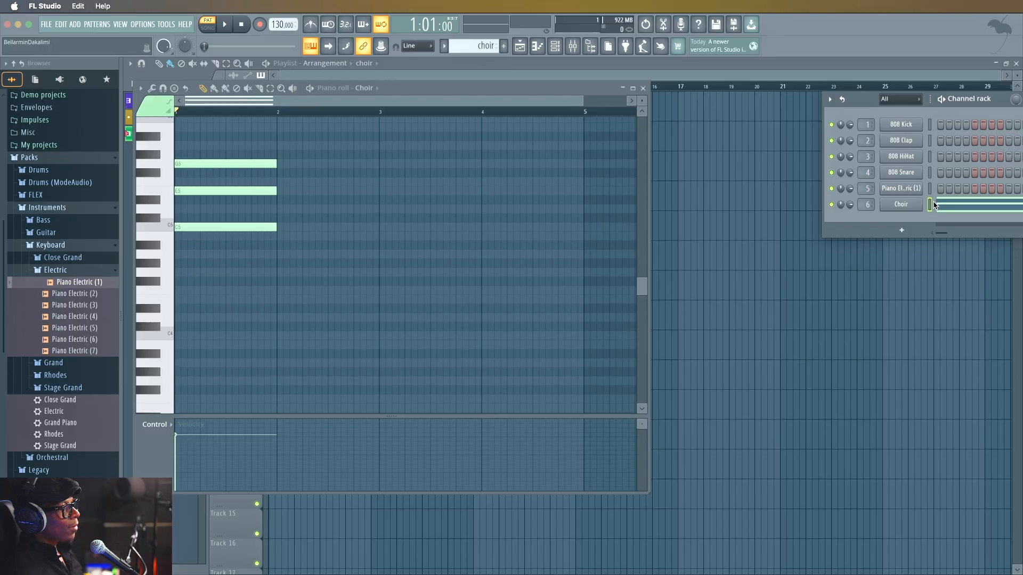
{"action": "left_click", "coordinate": [200, 228]}
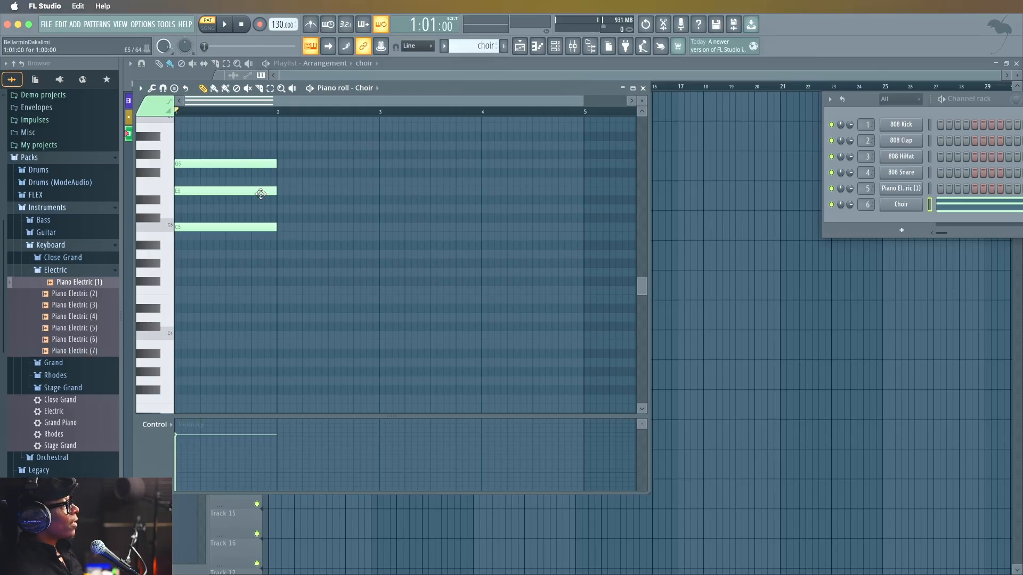
{"action": "key", "text": "space"}
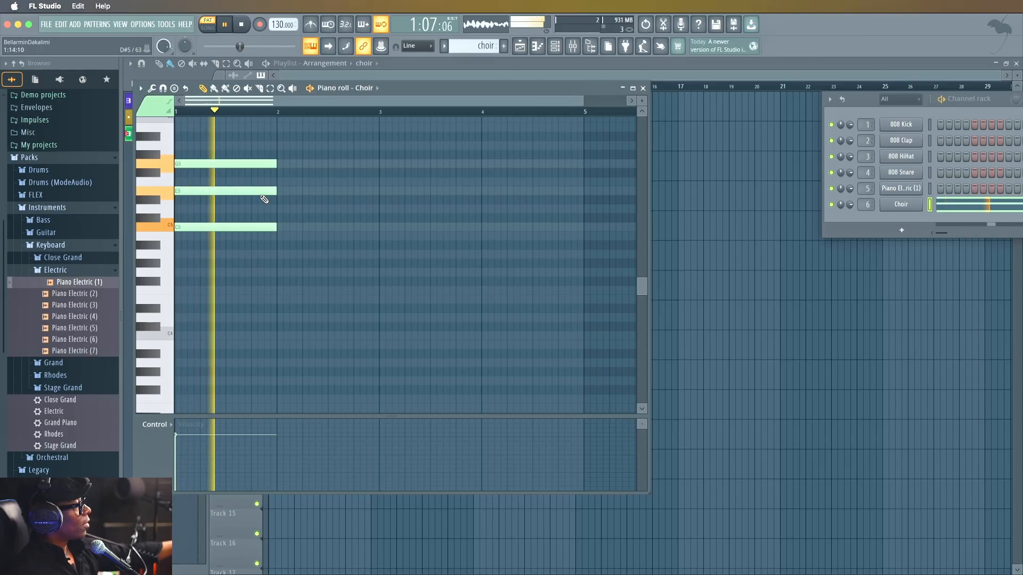
{"action": "key", "text": "space"}
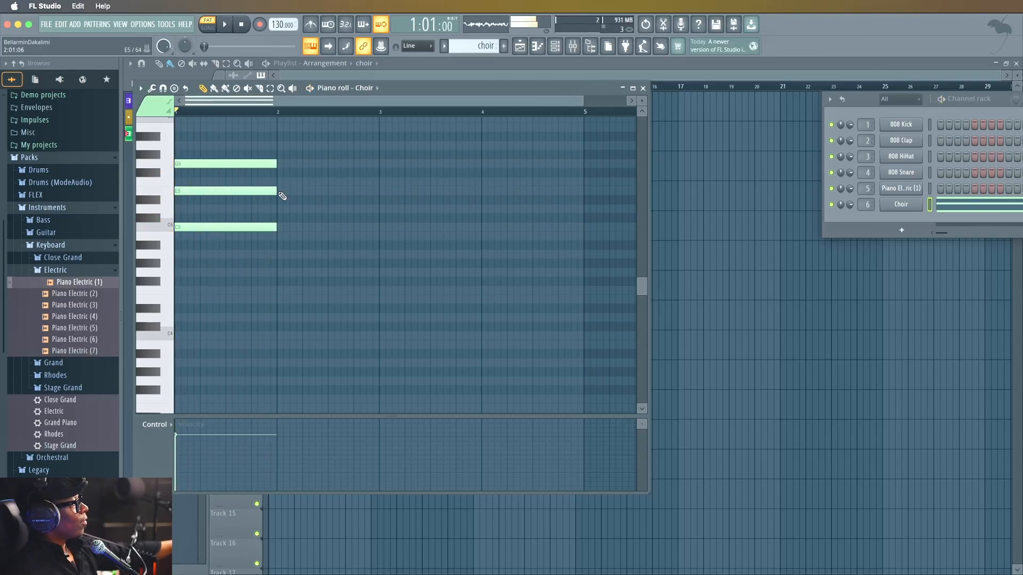
Add a C5 note at the start of bar 2 and shorten it to half a bar.
{"action": "left_click", "coordinate": [290, 228]}
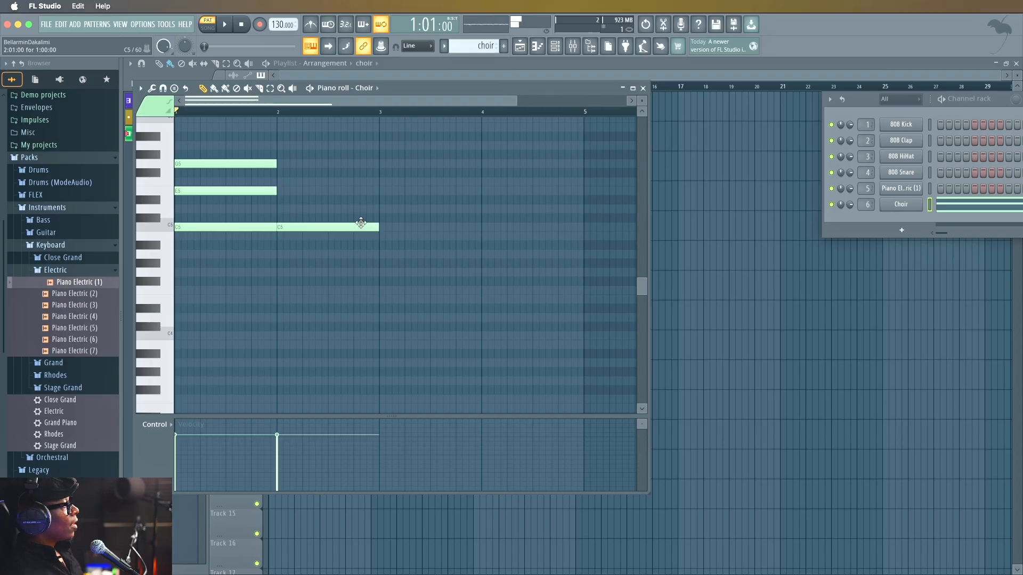
{"action": "mouse_move", "coordinate": [368, 225]}
{"action": "left_mouse_down"}
{"action": "mouse_move", "coordinate": [322, 228]}
{"action": "mouse_move", "coordinate": [477, 227]}
{"action": "mouse_move", "coordinate": [361, 228]}
{"action": "mouse_move", "coordinate": [380, 230]}
{"action": "left_mouse_up"}
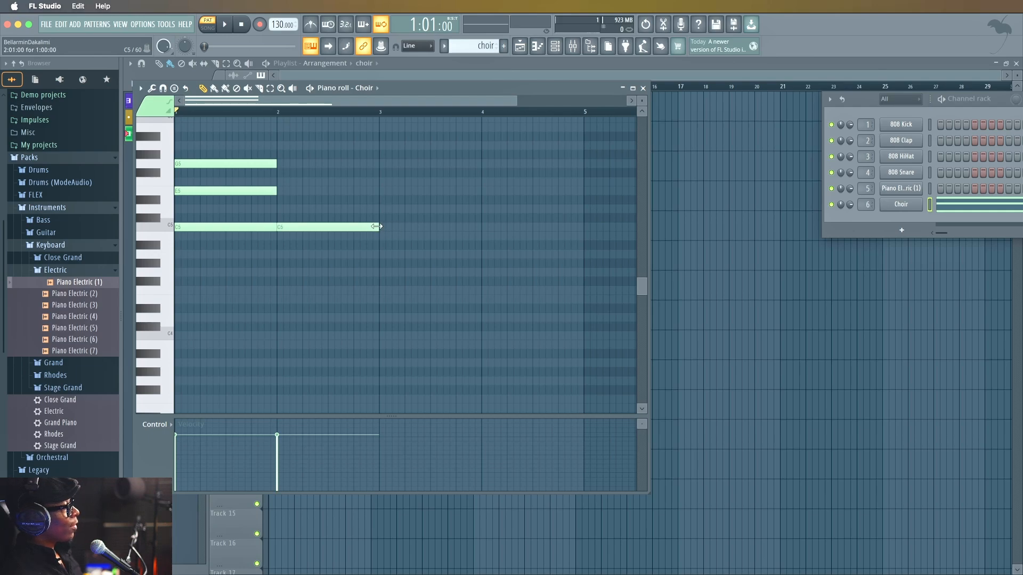
{"action": "mouse_move", "coordinate": [367, 227]}
{"action": "left_mouse_down"}
{"action": "mouse_move", "coordinate": [368, 213]}
{"action": "mouse_move", "coordinate": [366, 228]}
{"action": "left_mouse_up"}
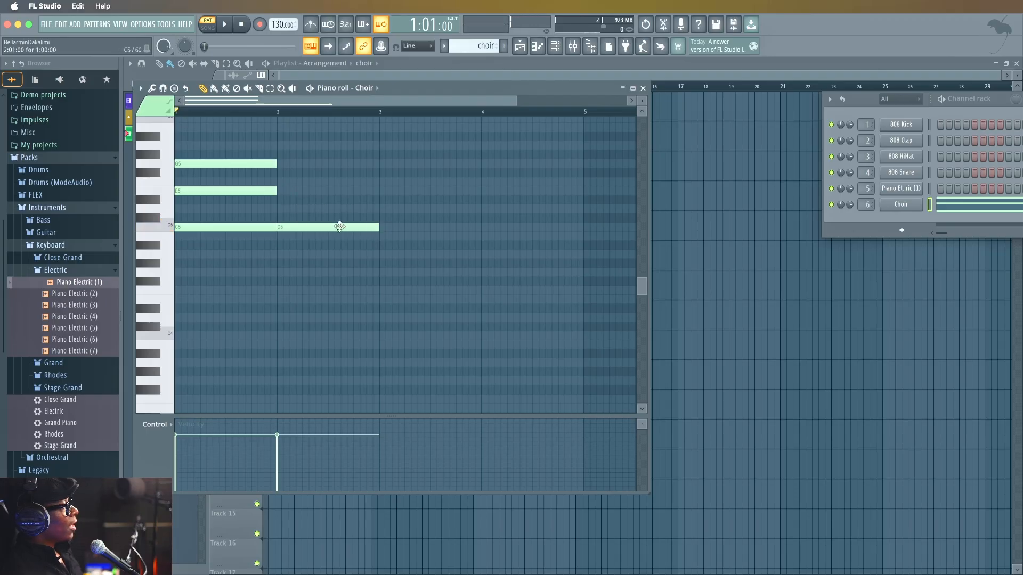
{"action": "left_click_drag", "start_coordinate": [375, 227], "coordinate": [322, 227]}
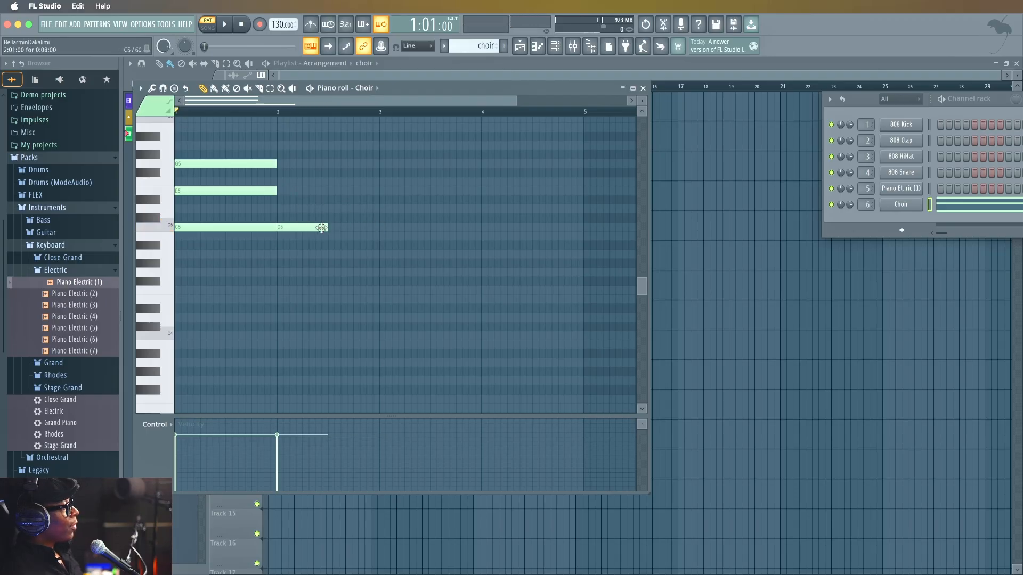
{"action": "left_click", "coordinate": [298, 228]}
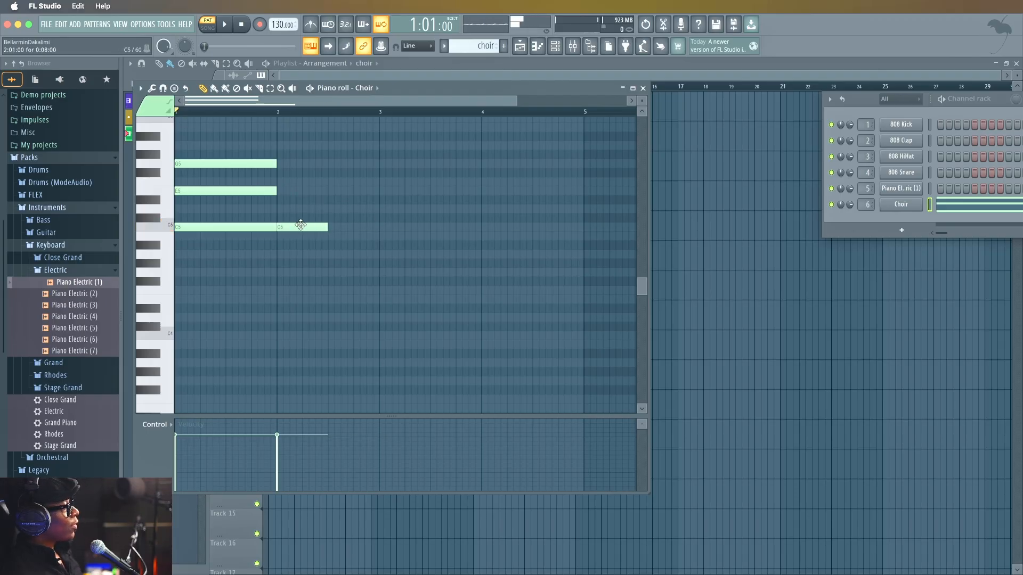
{"action": "left_click", "coordinate": [330, 209]}
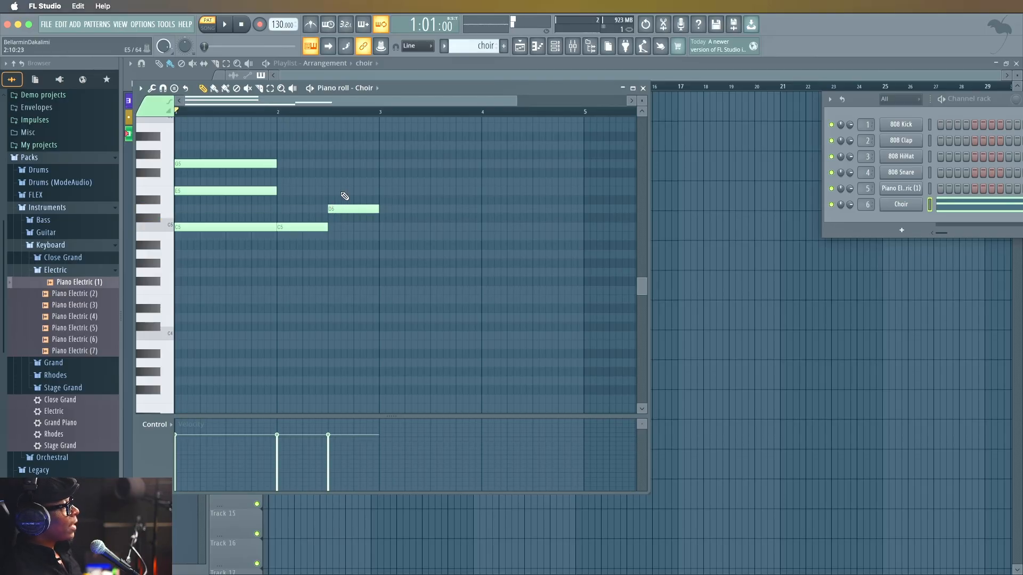
{"action": "left_click", "coordinate": [345, 191]}
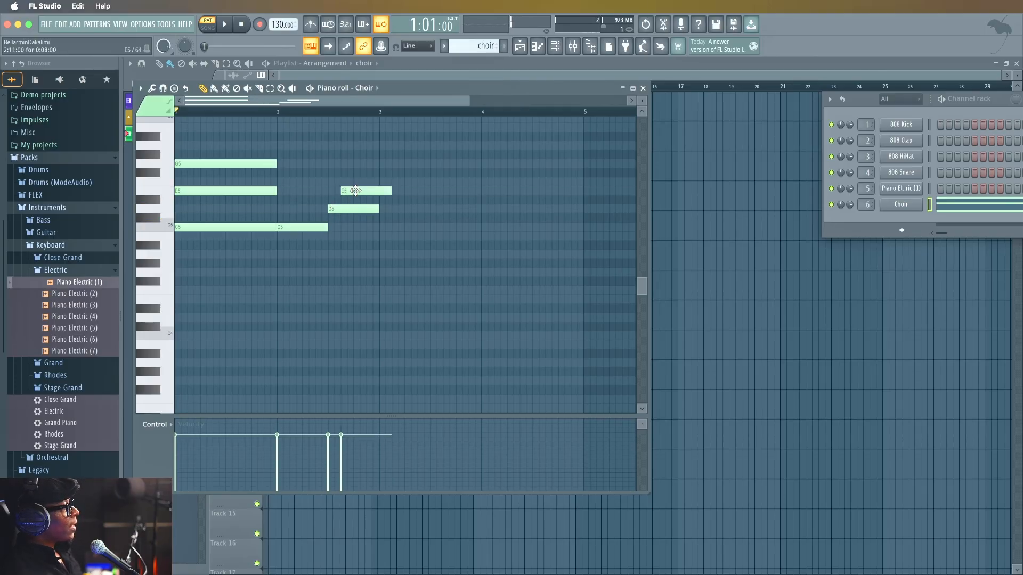
{"action": "right_click", "coordinate": [355, 190]}
{"action": "right_click", "coordinate": [348, 210]}
Replace the half-bar C5 at bar 2 with a one-bar chord of C5, F5 and A5.
{"action": "right_click", "coordinate": [314, 227]}
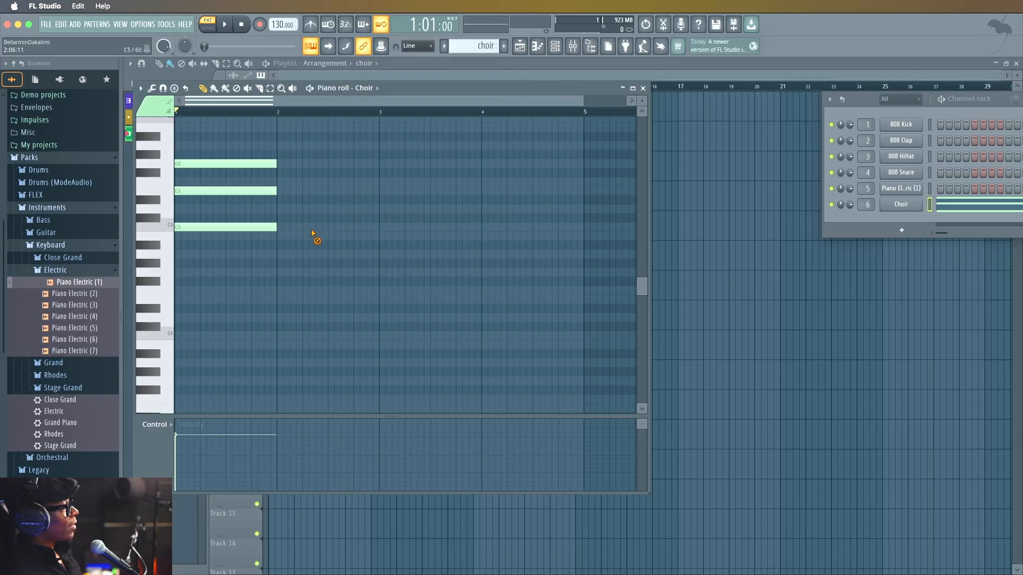
{"action": "left_click", "coordinate": [256, 229]}
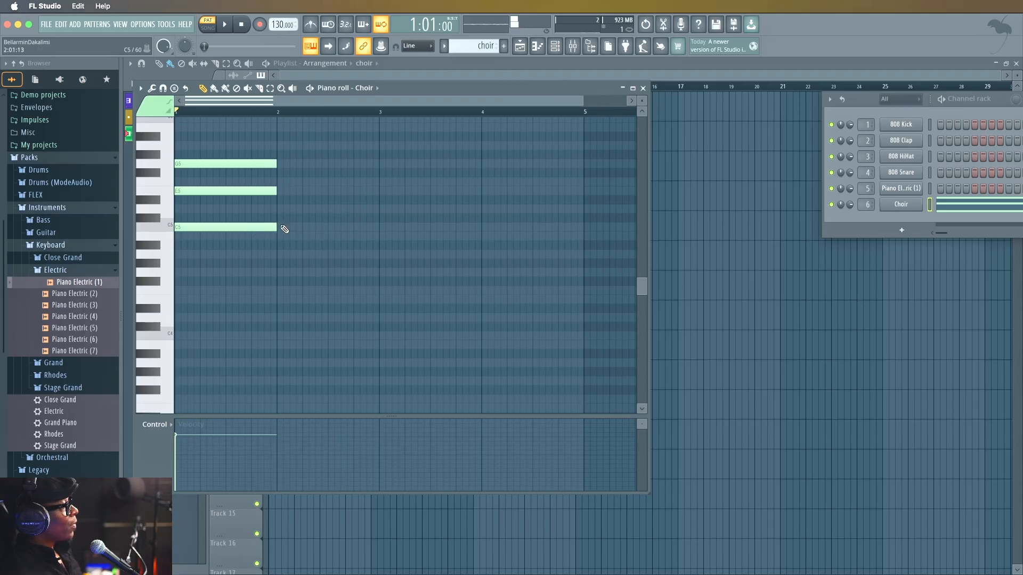
{"action": "left_click", "coordinate": [285, 229]}
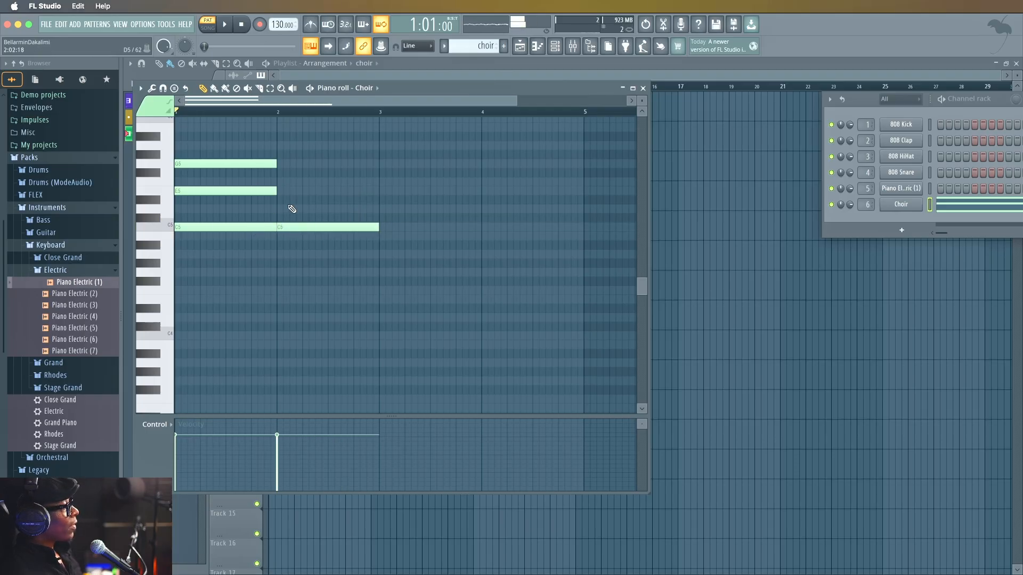
{"action": "left_click", "coordinate": [281, 182]}
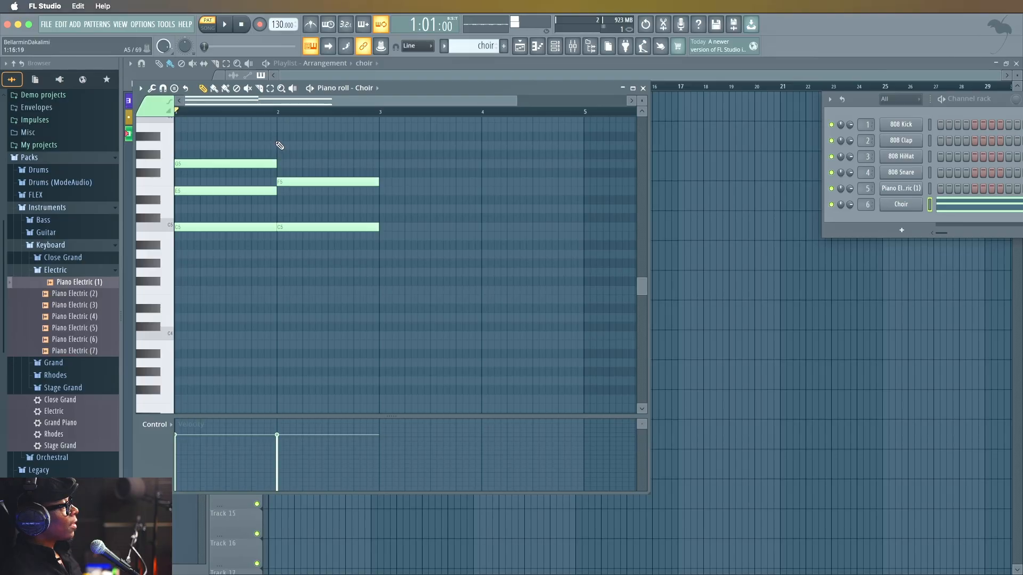
{"action": "left_click", "coordinate": [277, 145]}
{"action": "mouse_move", "coordinate": [276, 145]}
{"action": "left_mouse_down"}
{"action": "mouse_move", "coordinate": [282, 163]}
{"action": "mouse_move", "coordinate": [273, 164]}
{"action": "mouse_move", "coordinate": [290, 190]}
{"action": "mouse_move", "coordinate": [291, 142]}
{"action": "left_mouse_up"}
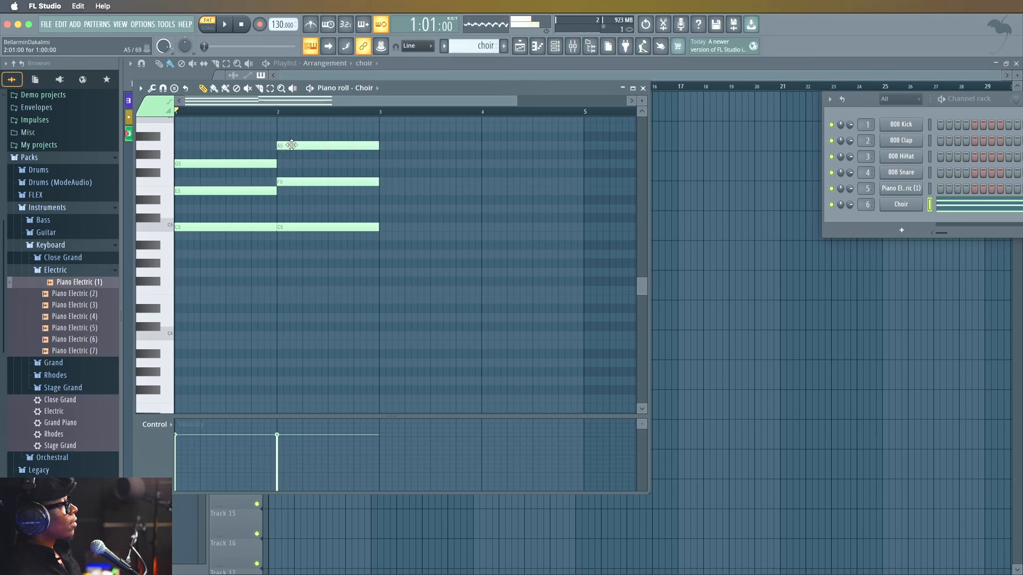
Draw a chord of D5, G5 and B5 at bar 3, lengthen its notes to two bars, and play back the pattern.
{"action": "left_click", "coordinate": [385, 209]}
{"action": "left_click", "coordinate": [381, 165]}
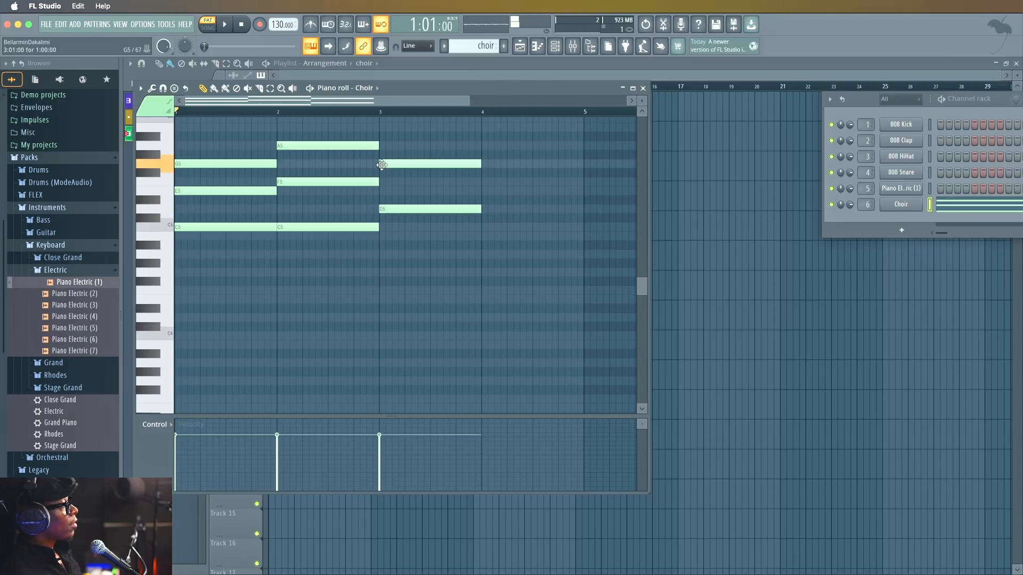
{"action": "left_click", "coordinate": [386, 128]}
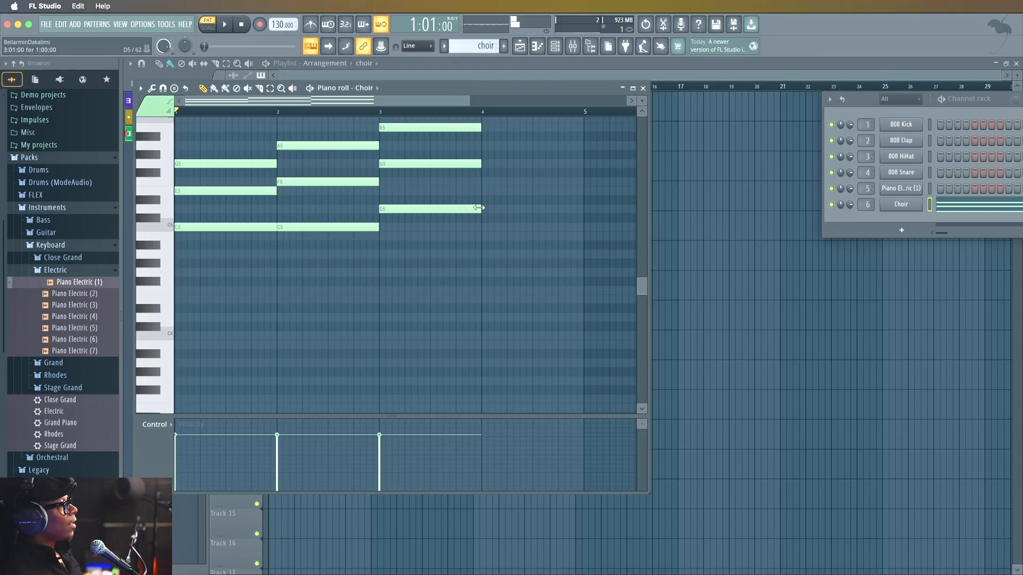
{"action": "left_click_drag", "start_coordinate": [480, 128], "coordinate": [586, 125]}
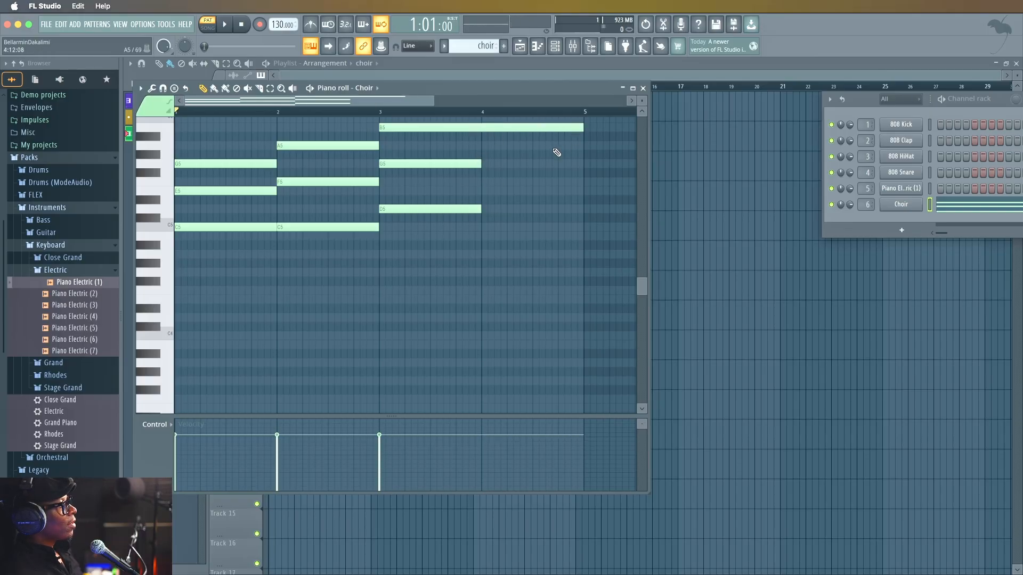
{"action": "left_click_drag", "start_coordinate": [481, 164], "coordinate": [589, 163]}
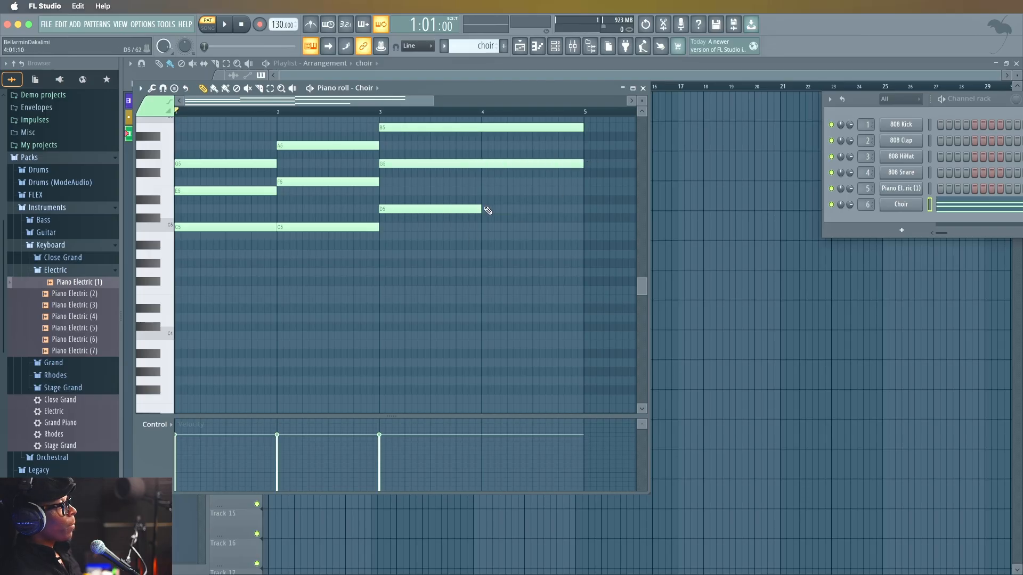
{"action": "left_click_drag", "start_coordinate": [482, 209], "coordinate": [578, 206]}
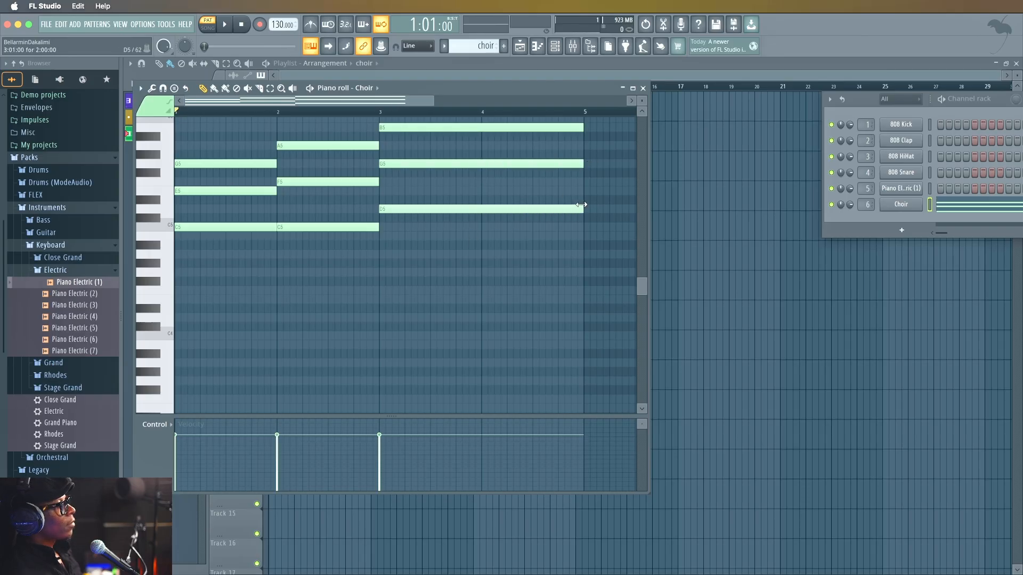
{"action": "key", "text": "space"}
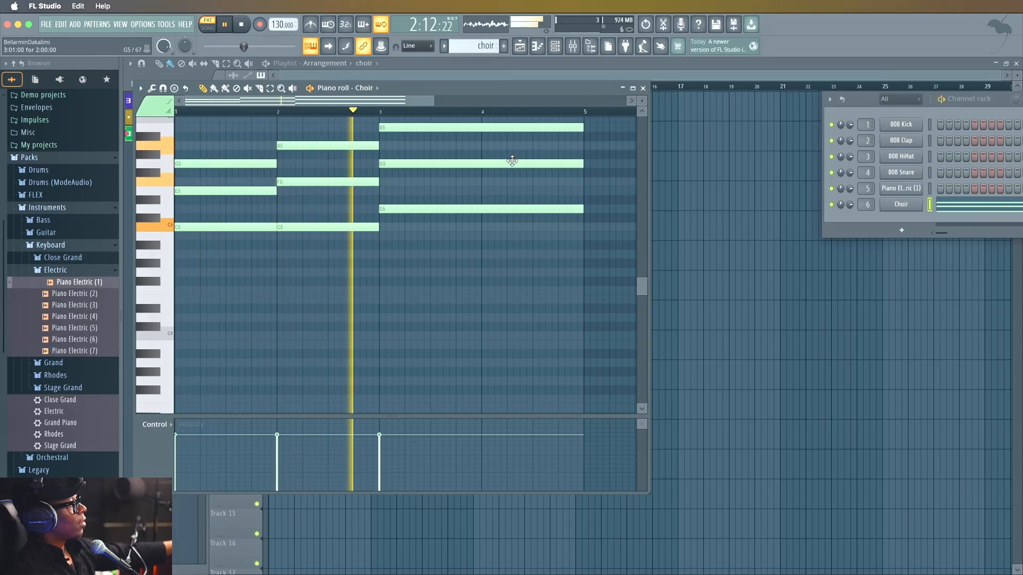
{"action": "key", "text": "space"}
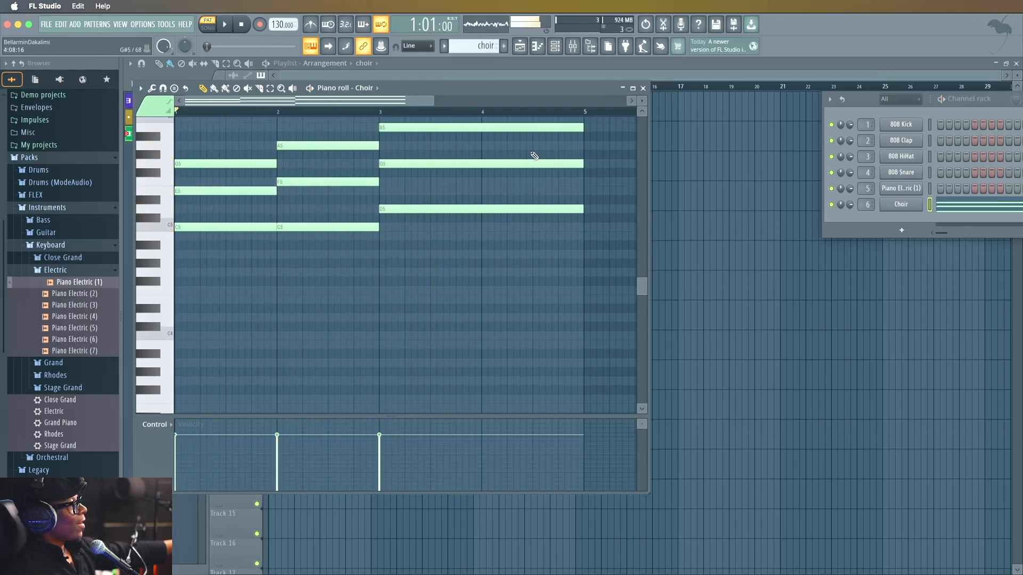
Place the choir pattern at bar 1 of Track 2 in the playlist and bring the channel rack fully into view.
{"action": "left_click", "coordinate": [643, 88]}
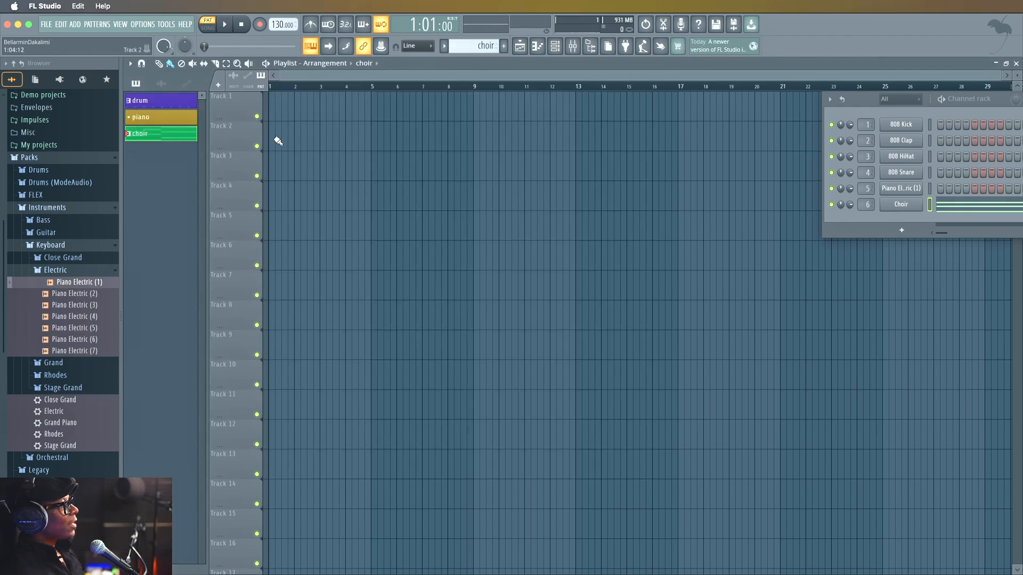
{"action": "mouse_move", "coordinate": [278, 141]}
{"action": "left_mouse_down"}
{"action": "mouse_move", "coordinate": [295, 211]}
{"action": "mouse_move", "coordinate": [295, 138]}
{"action": "left_mouse_up"}
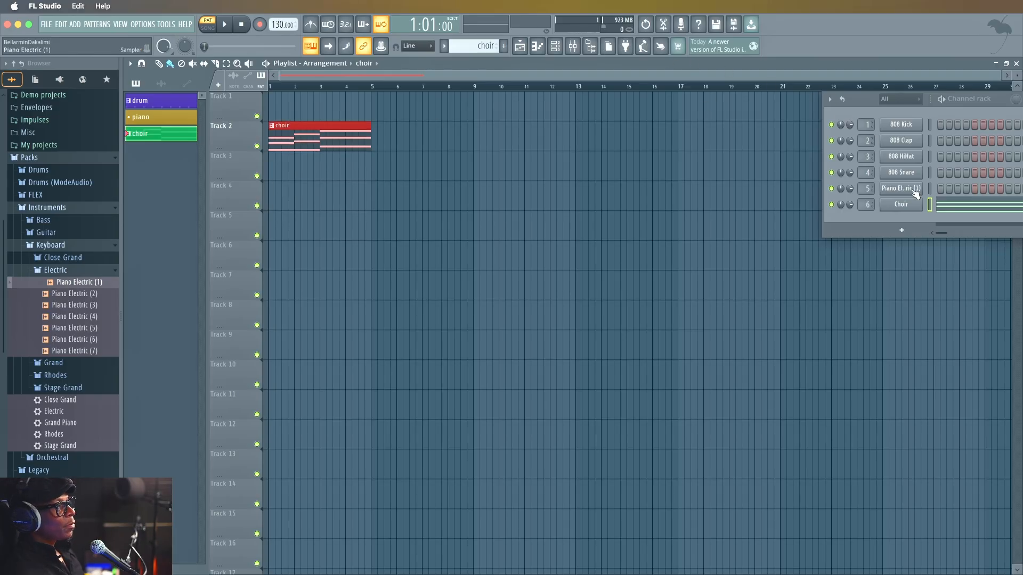
{"action": "left_click_drag", "start_coordinate": [867, 97], "coordinate": [693, 76]}
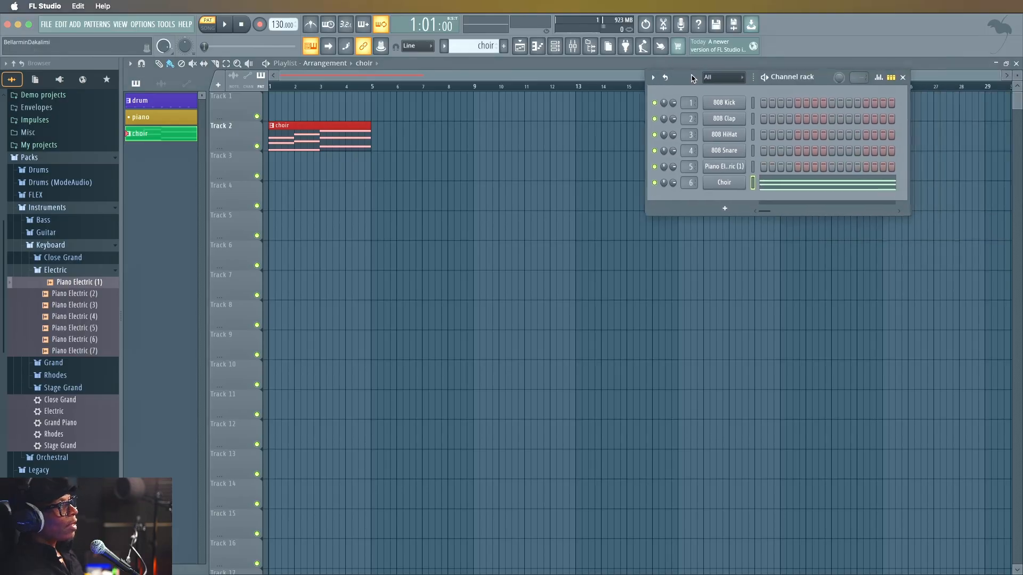
Show and hide the piano roll, and hide and reopen the playlist.
{"action": "left_click", "coordinate": [546, 47]}
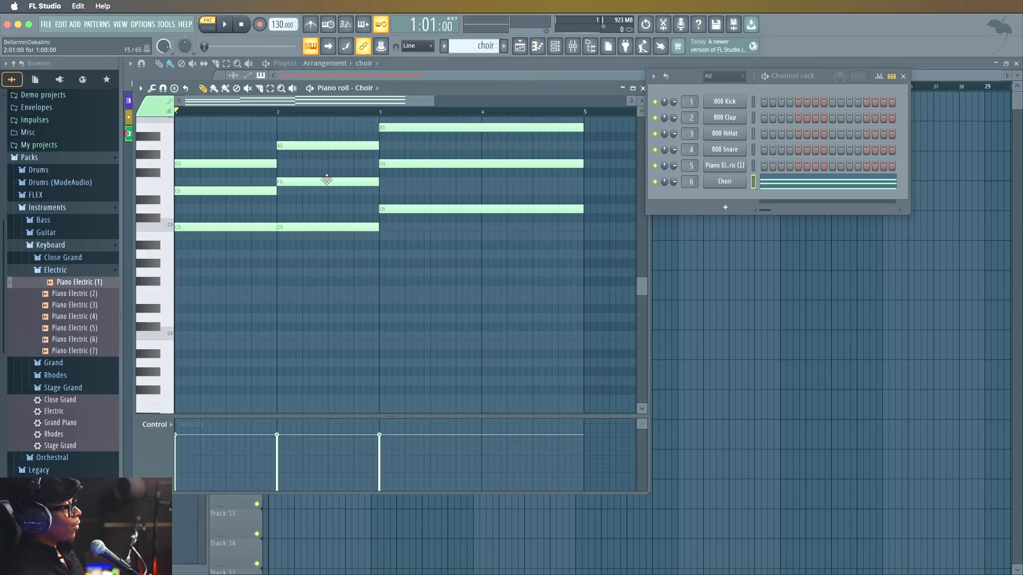
{"action": "left_click", "coordinate": [526, 49]}
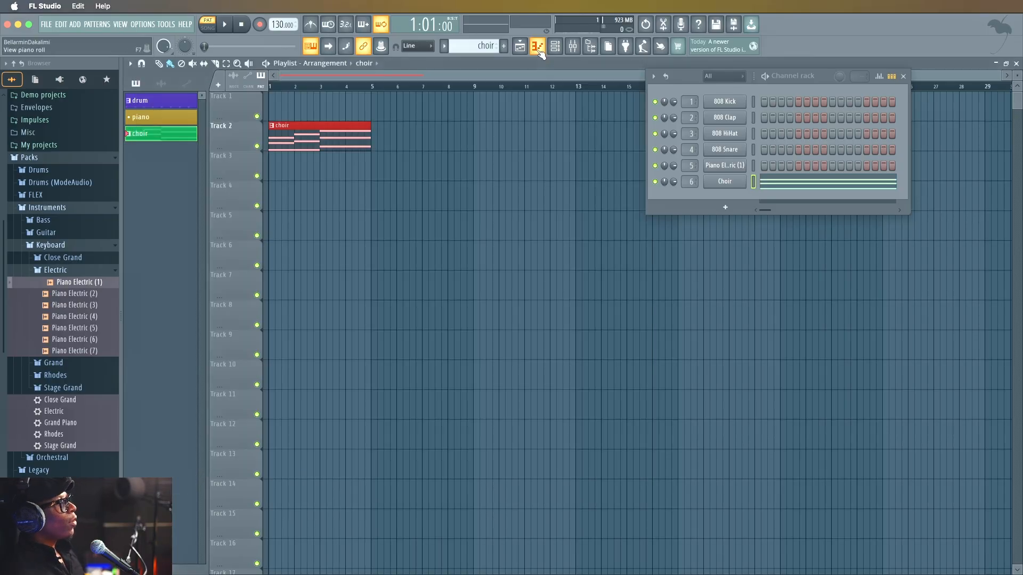
{"action": "left_click", "coordinate": [527, 49]}
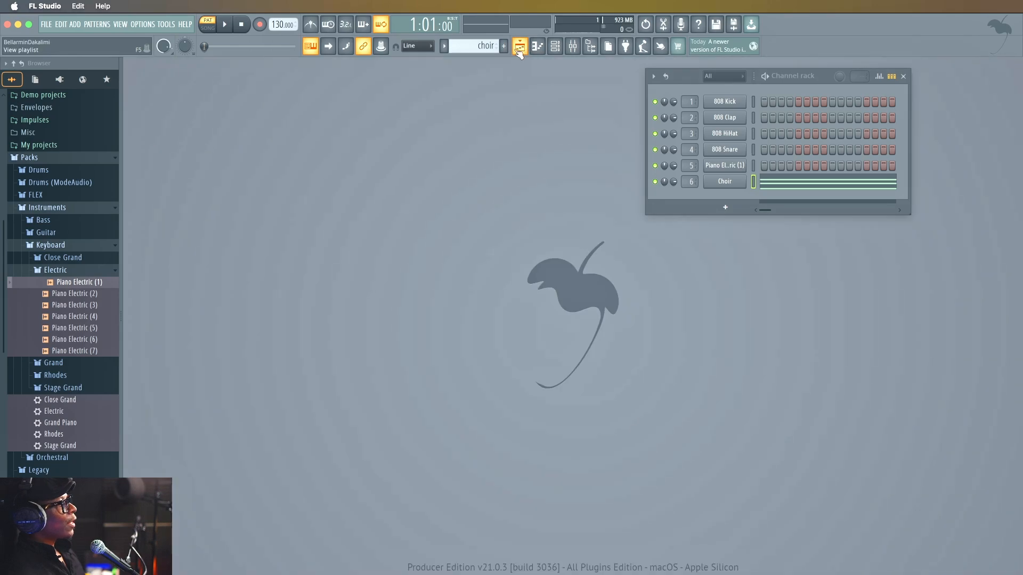
{"action": "left_click", "coordinate": [526, 49]}
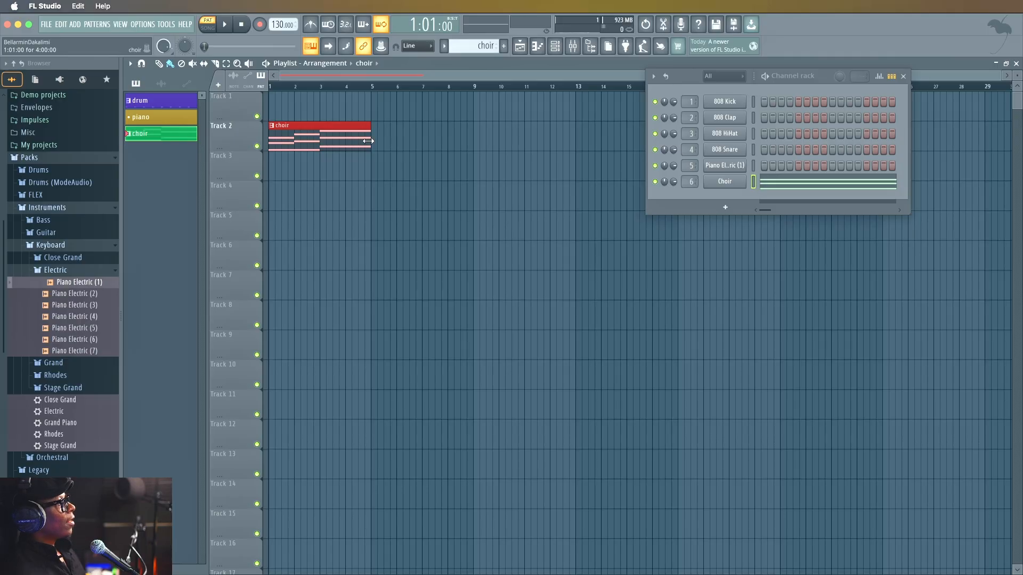
Switch playback from pattern to song mode and play the choir clip in the playlist briefly.
{"action": "key", "text": "space"}
{"action": "key", "text": "space"}
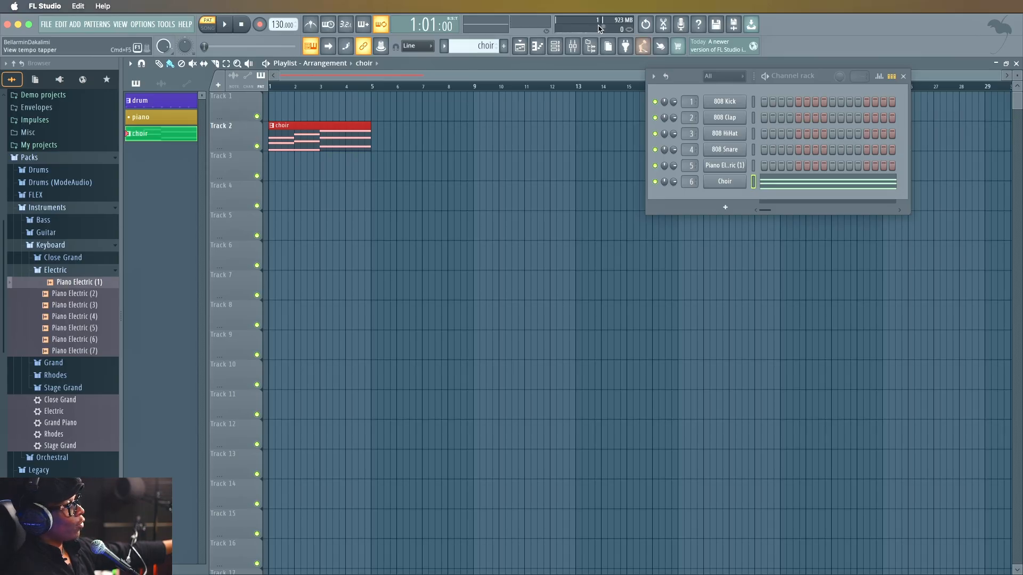
{"action": "left_click", "coordinate": [215, 30]}
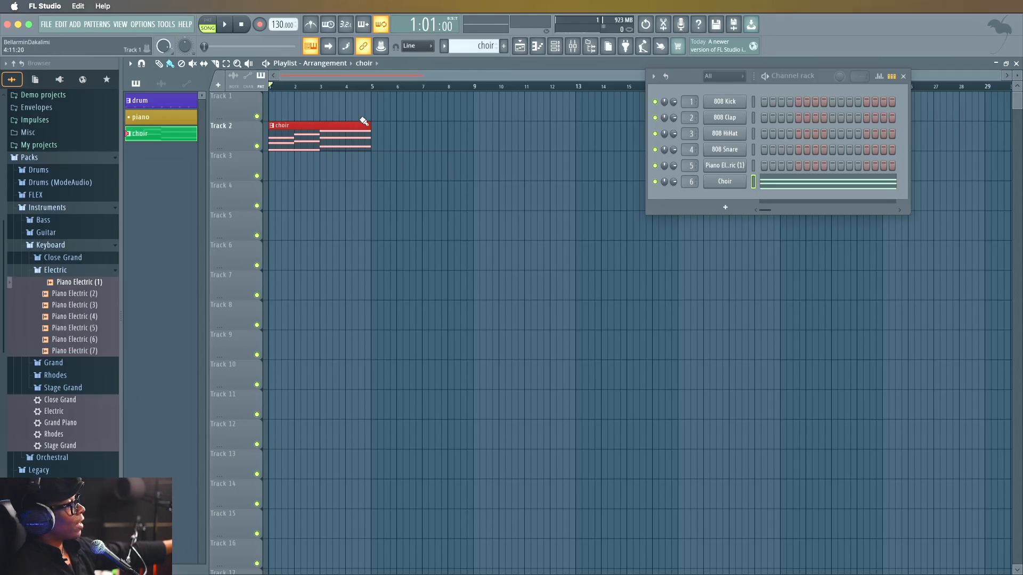
{"action": "key", "text": "space"}
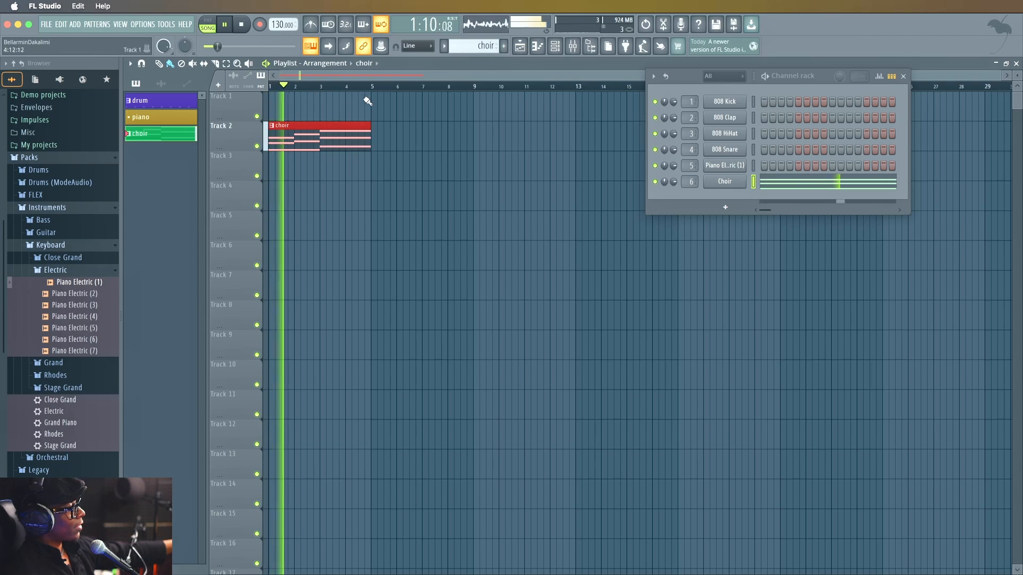
{"action": "key", "text": "space"}
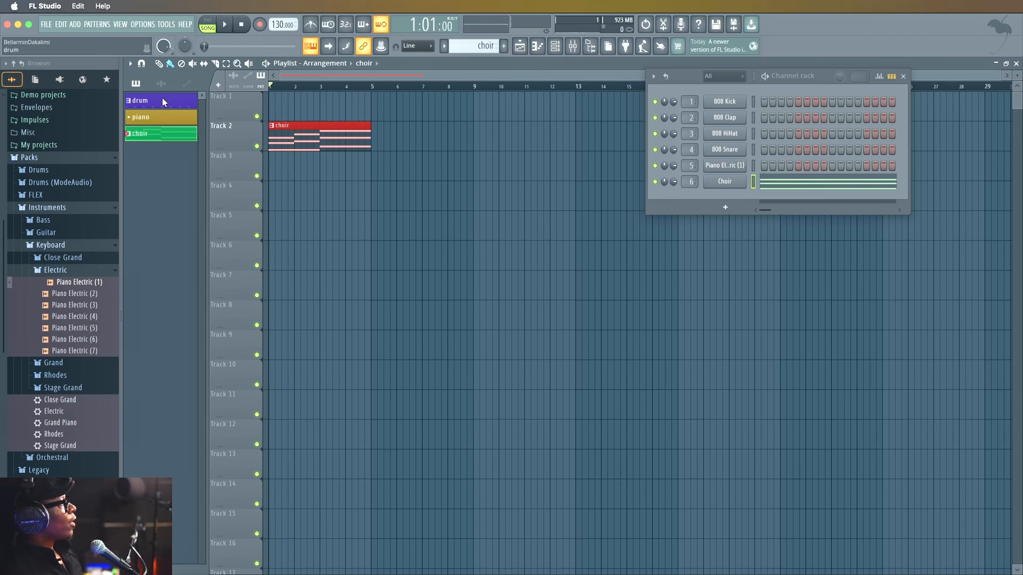
Select the drum pattern and place it at bar 1 of Track 1 in the playlist.
{"action": "left_click", "coordinate": [162, 100]}
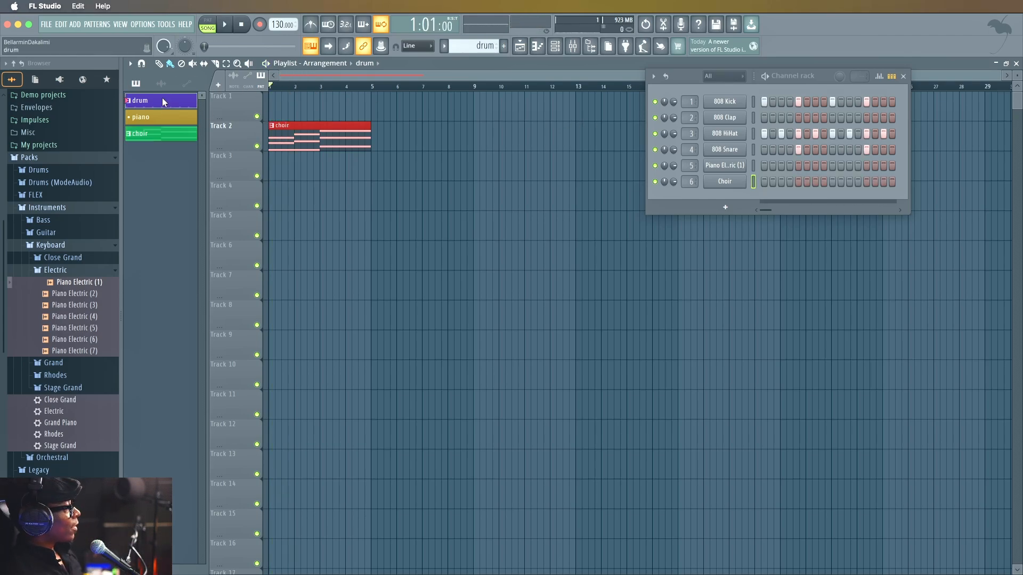
{"action": "left_click", "coordinate": [276, 110]}
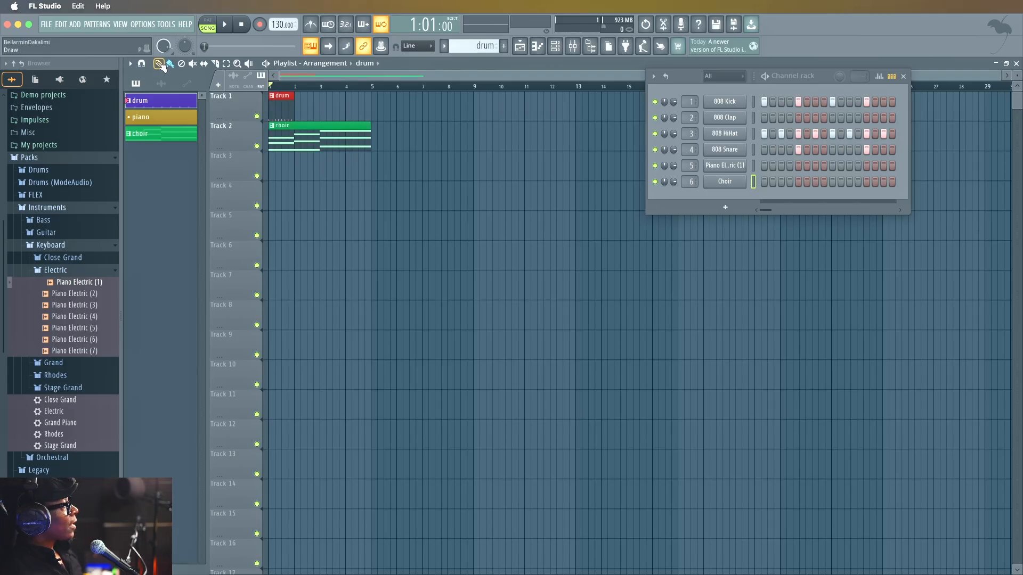
{"action": "left_click", "coordinate": [298, 104]}
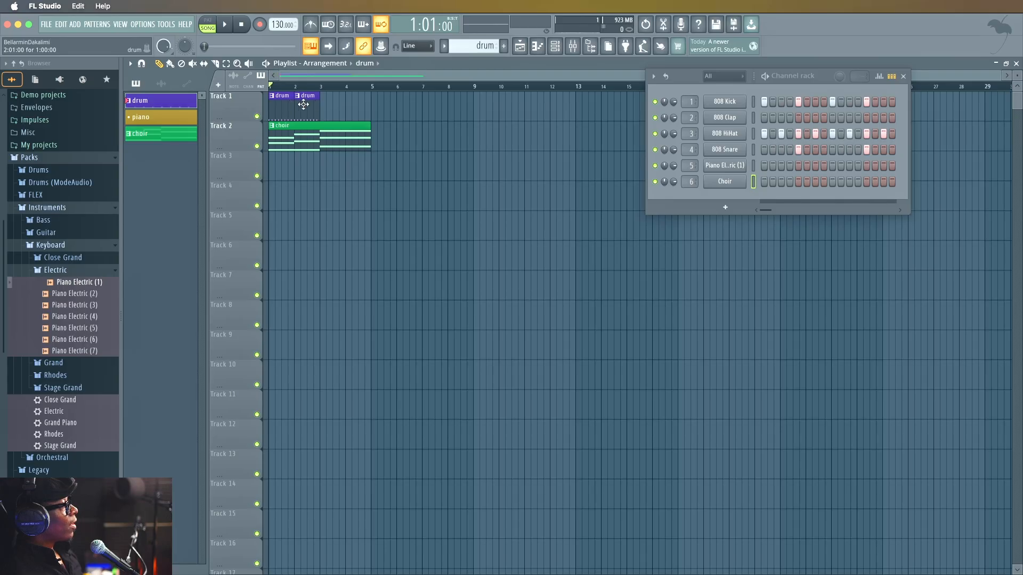
{"action": "left_click", "coordinate": [322, 108]}
{"action": "right_click", "coordinate": [325, 107]}
{"action": "right_click", "coordinate": [316, 116]}
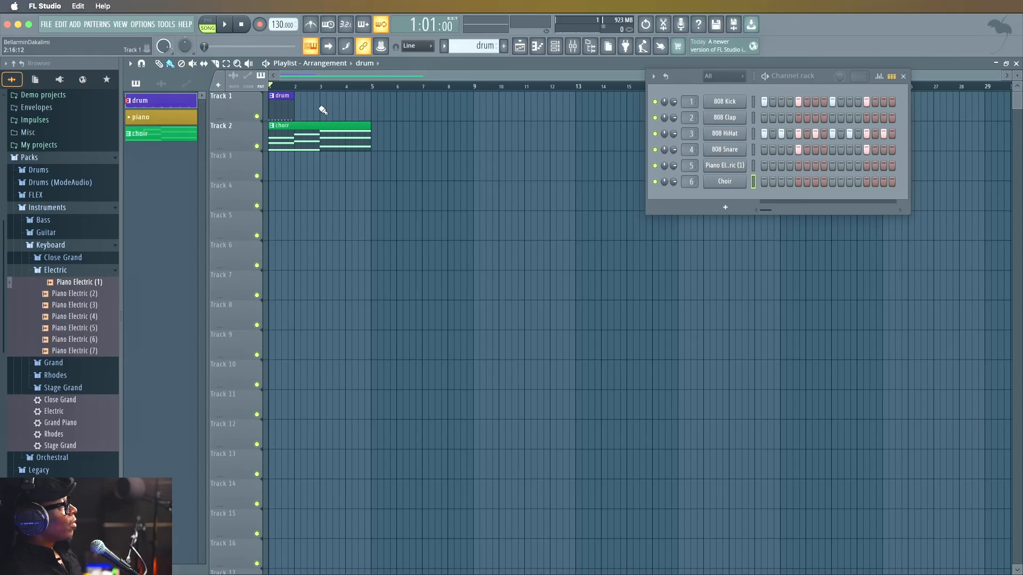
Paint the drum pattern across bars 2 to 8 of Track 1 and add a second choir clip at bar 5 of Track 2.
{"action": "left_click_drag", "start_coordinate": [300, 112], "coordinate": [452, 119]}
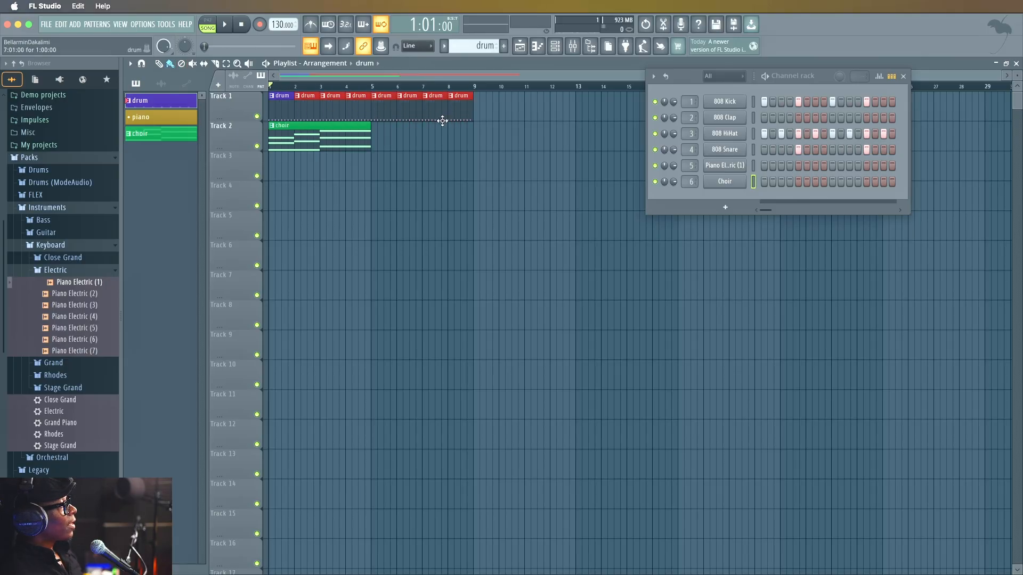
{"action": "left_click", "coordinate": [336, 132]}
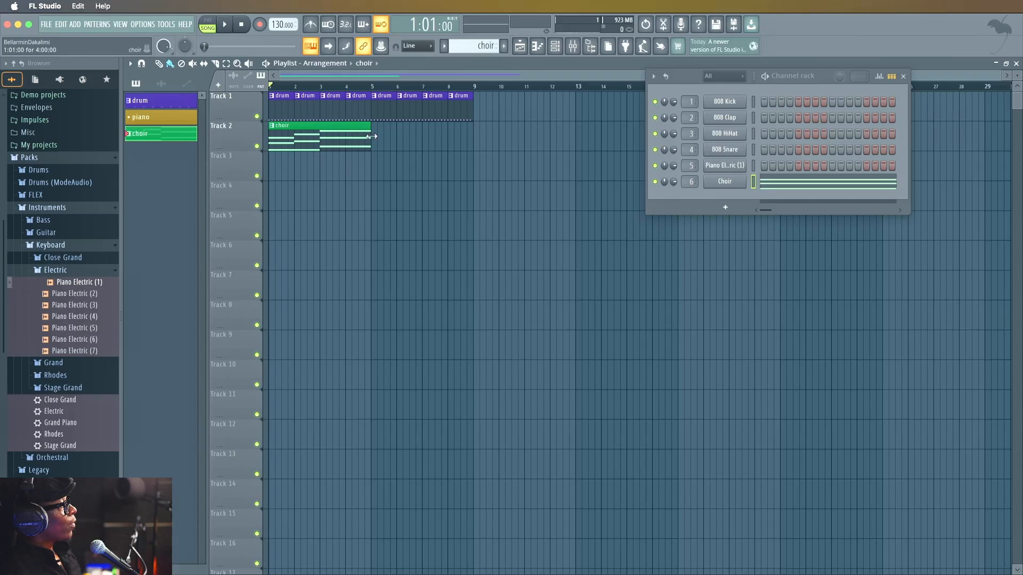
{"action": "left_click", "coordinate": [379, 139]}
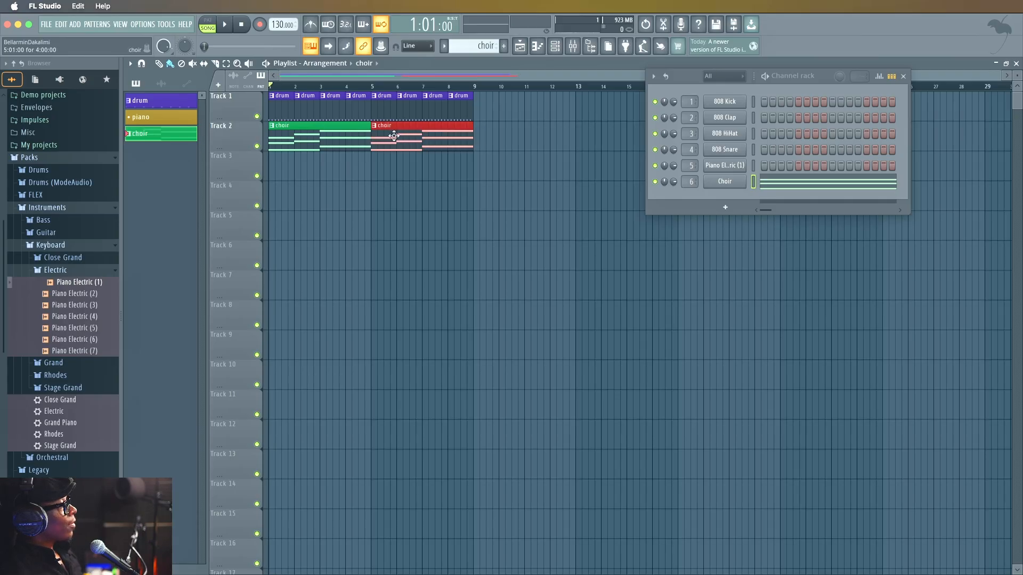
Play back the drum and choir arrangement briefly and reopen the choir pattern in the piano roll.
{"action": "key", "text": "space"}
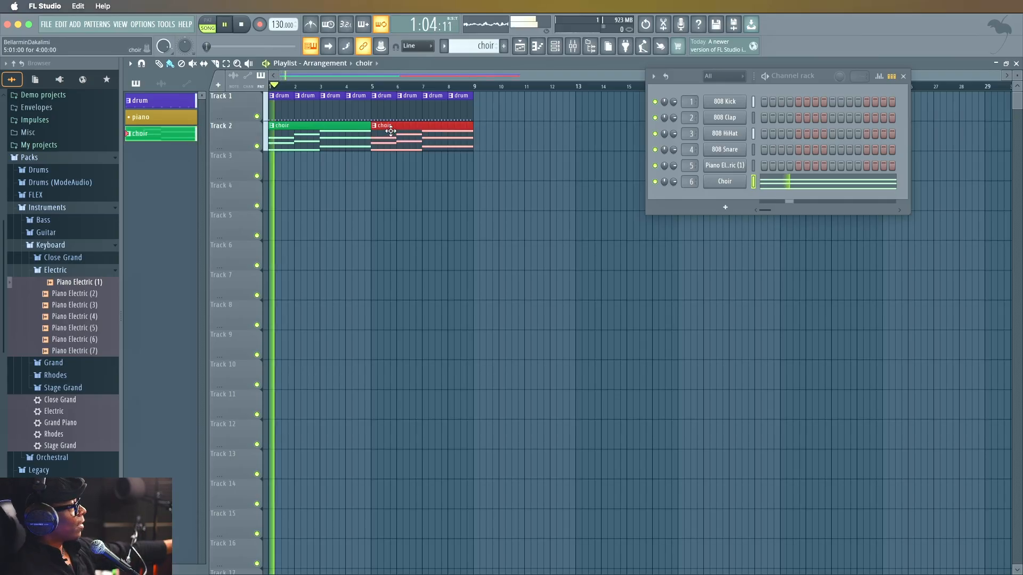
{"action": "key", "text": "space"}
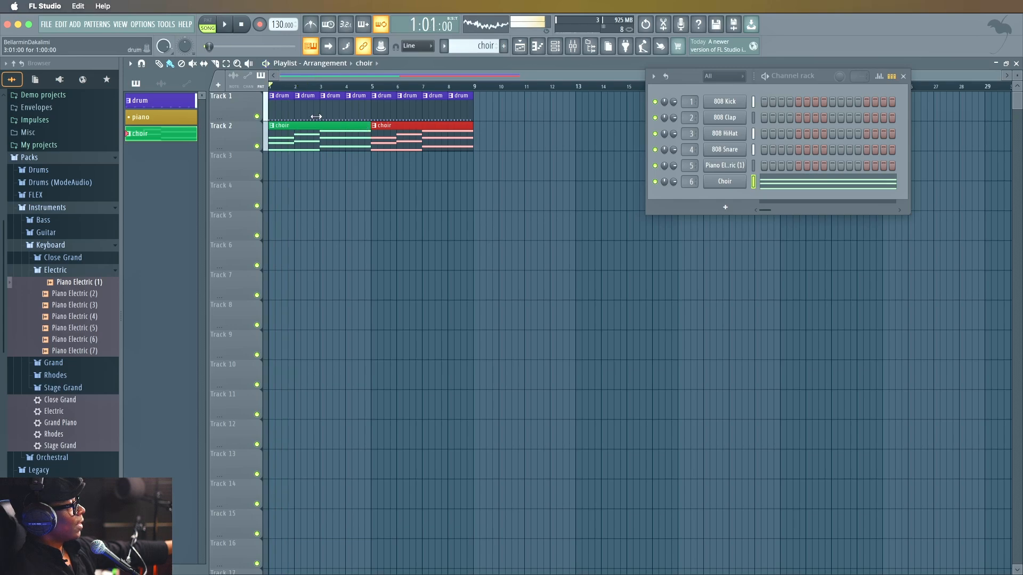
{"action": "double_click", "coordinate": [165, 135]}
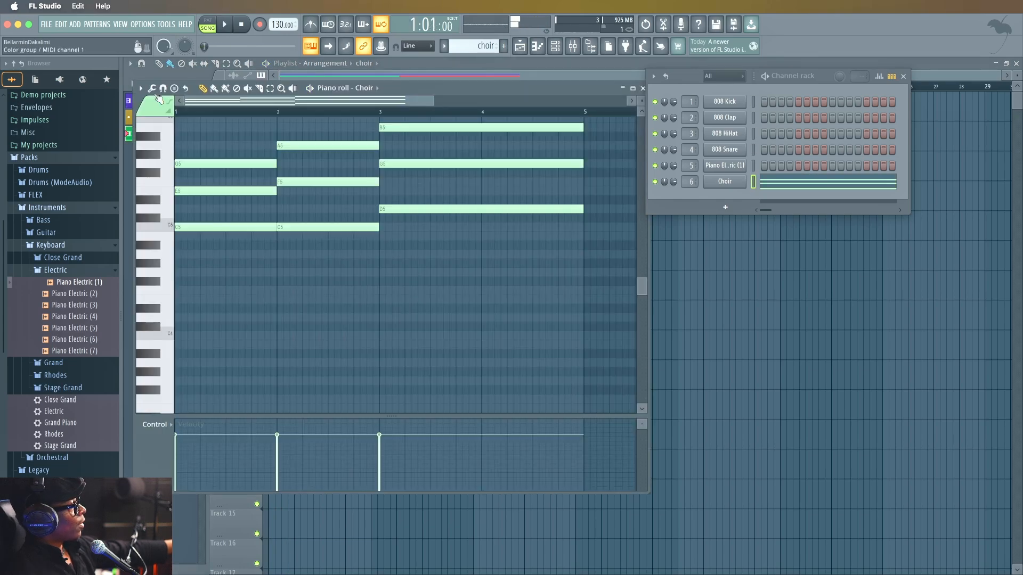
Close the choir piano roll, switch to pattern mode and play the choir and drum patterns one at a time.
{"action": "left_click", "coordinate": [642, 88]}
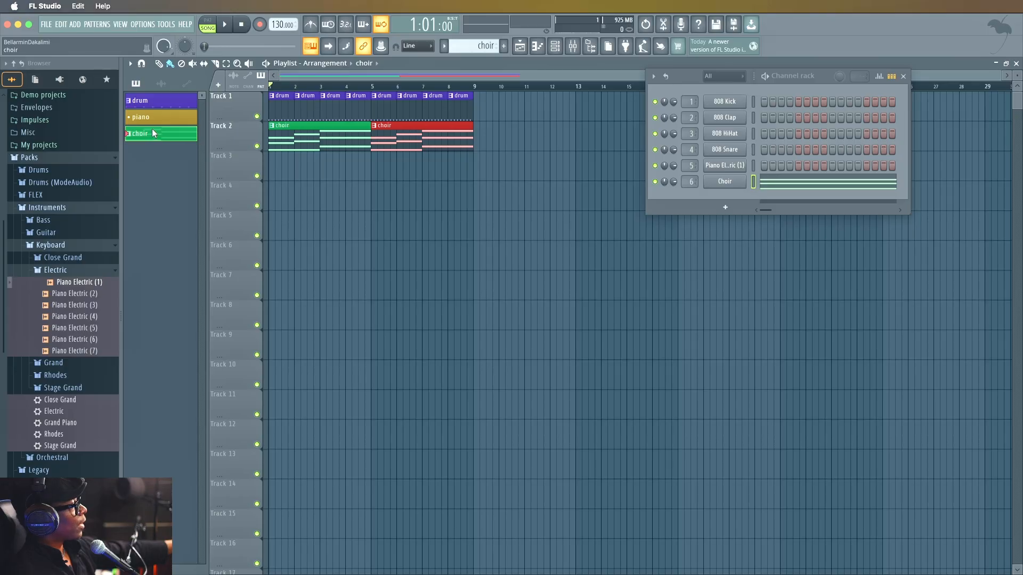
{"action": "left_click", "coordinate": [212, 24]}
{"action": "key", "text": "space"}
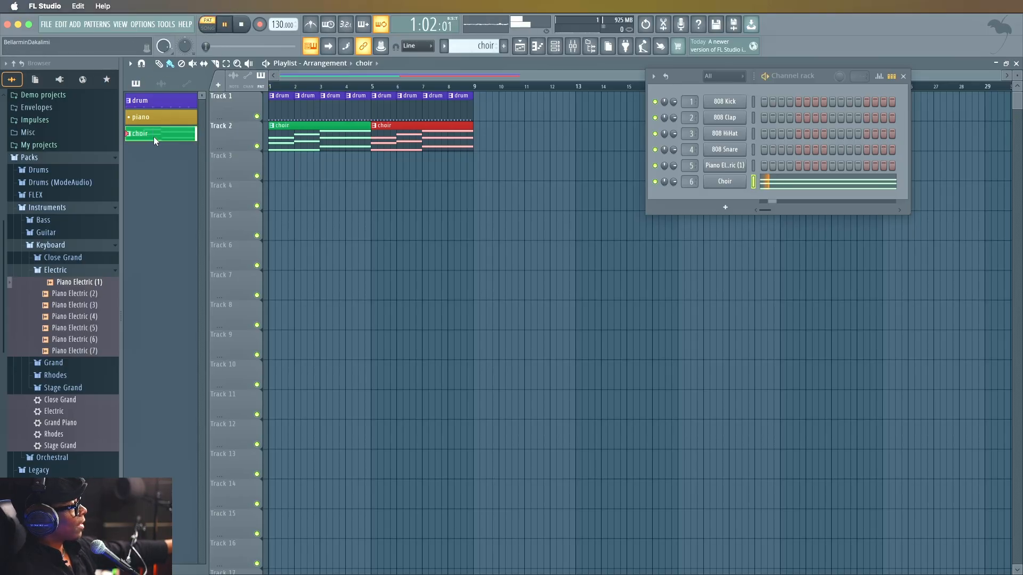
{"action": "key", "text": "space"}
{"action": "left_click", "coordinate": [144, 117]}
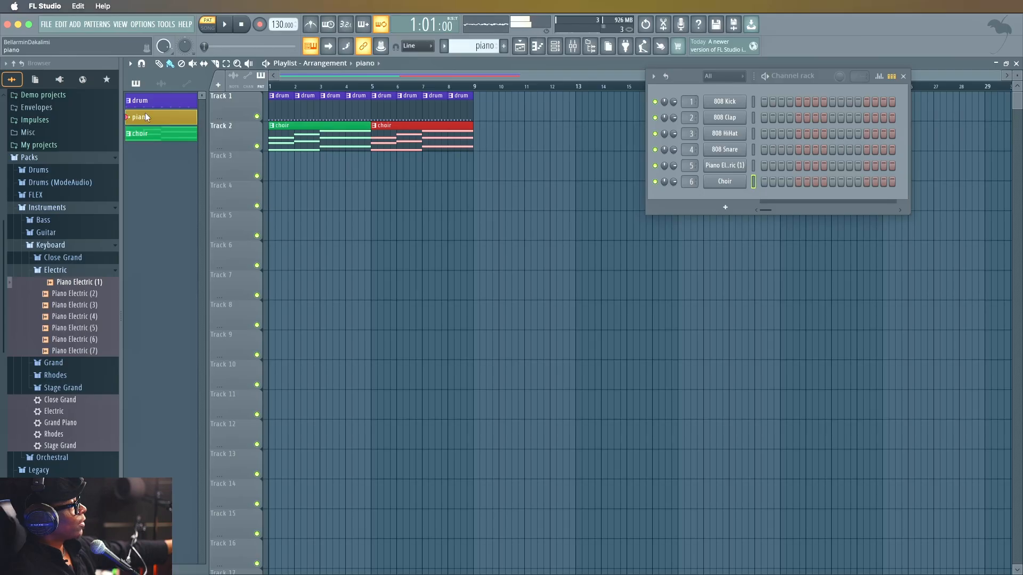
{"action": "left_click", "coordinate": [141, 101]}
{"action": "key", "text": "space"}
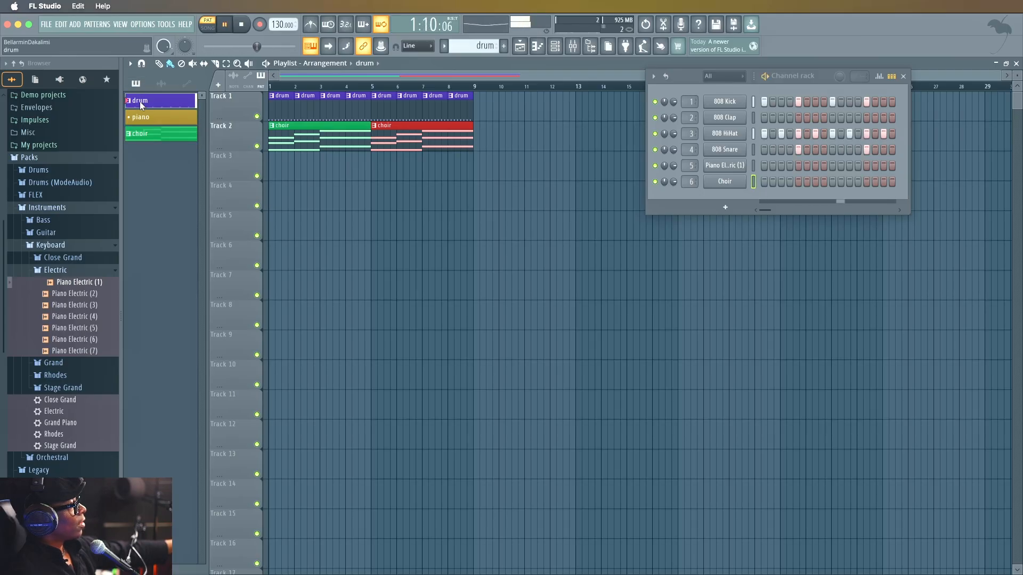
{"action": "key", "text": "space"}
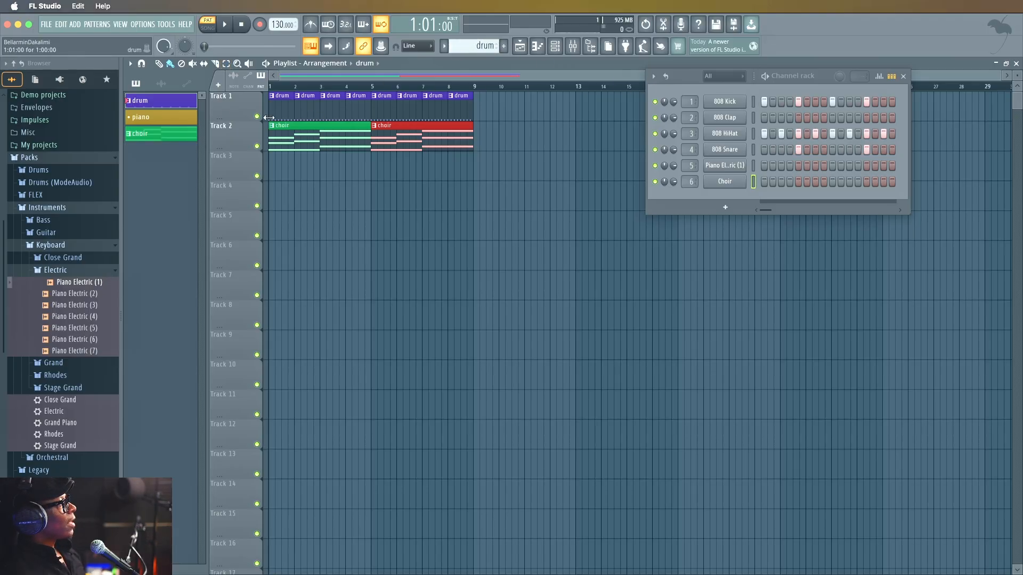
Copy the Choir channel's notes from the choir pattern and paste them into the Piano Electric (1) channel of the piano pattern.
{"action": "left_click", "coordinate": [184, 122]}
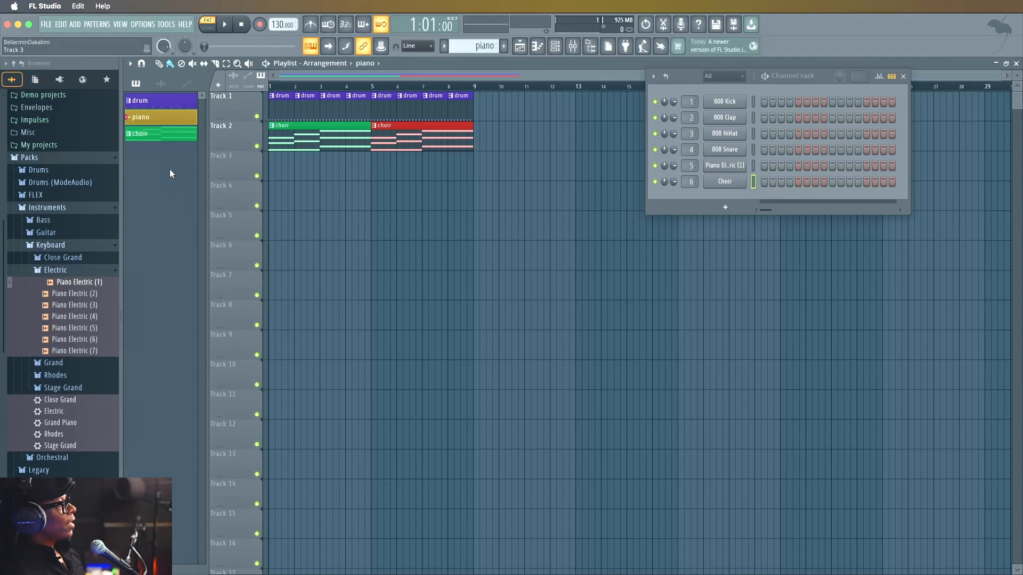
{"action": "left_click", "coordinate": [157, 134]}
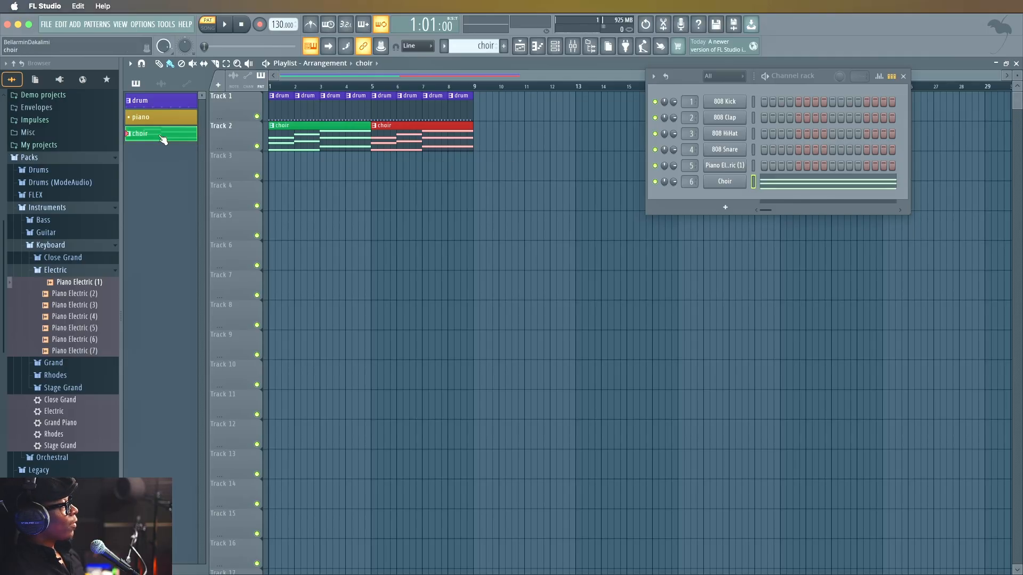
{"action": "right_click", "coordinate": [724, 183]}
{"action": "left_click", "coordinate": [836, 192]}
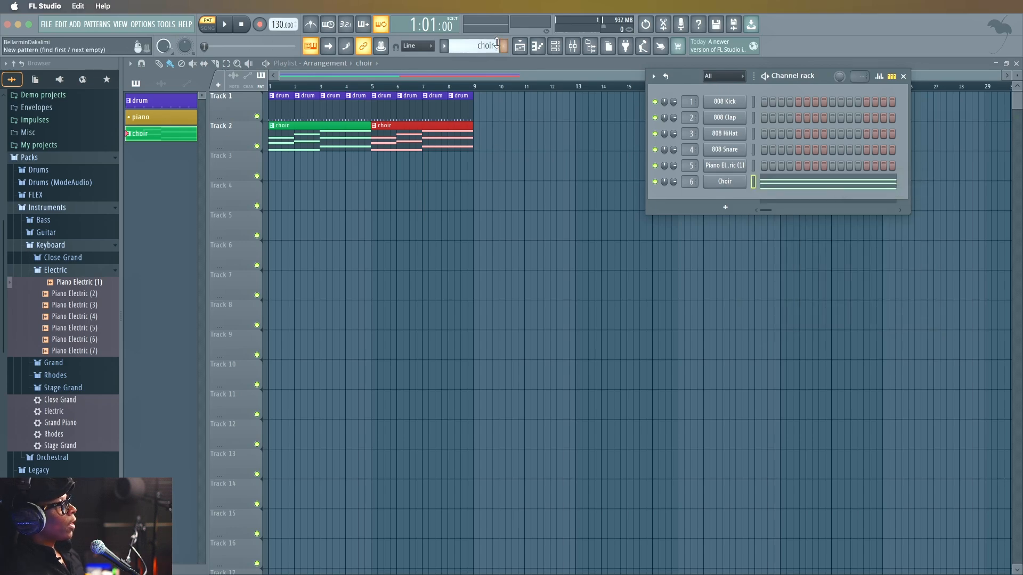
{"action": "left_click_drag", "start_coordinate": [486, 46], "coordinate": [486, 51]}
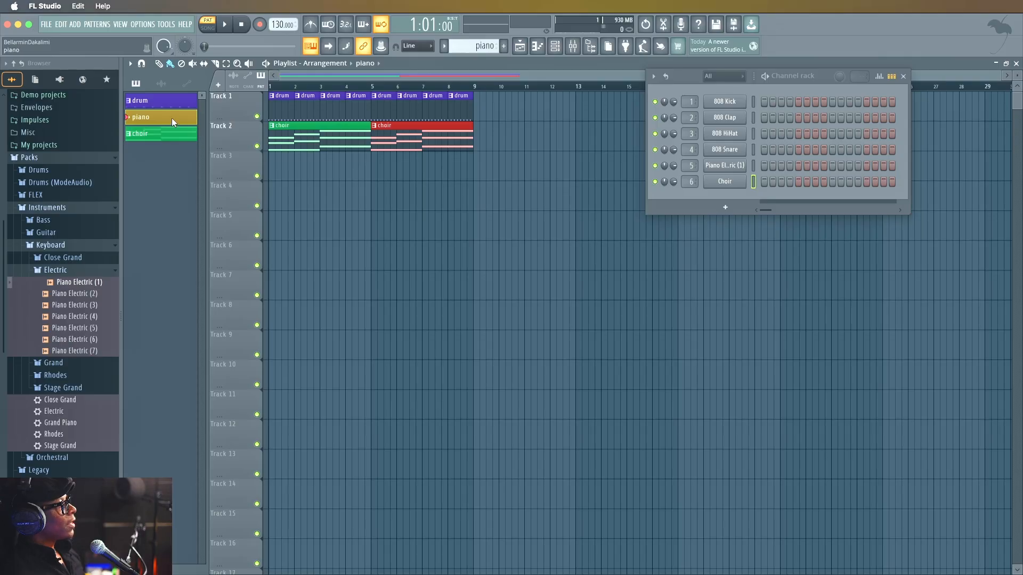
{"action": "right_click", "coordinate": [733, 167]}
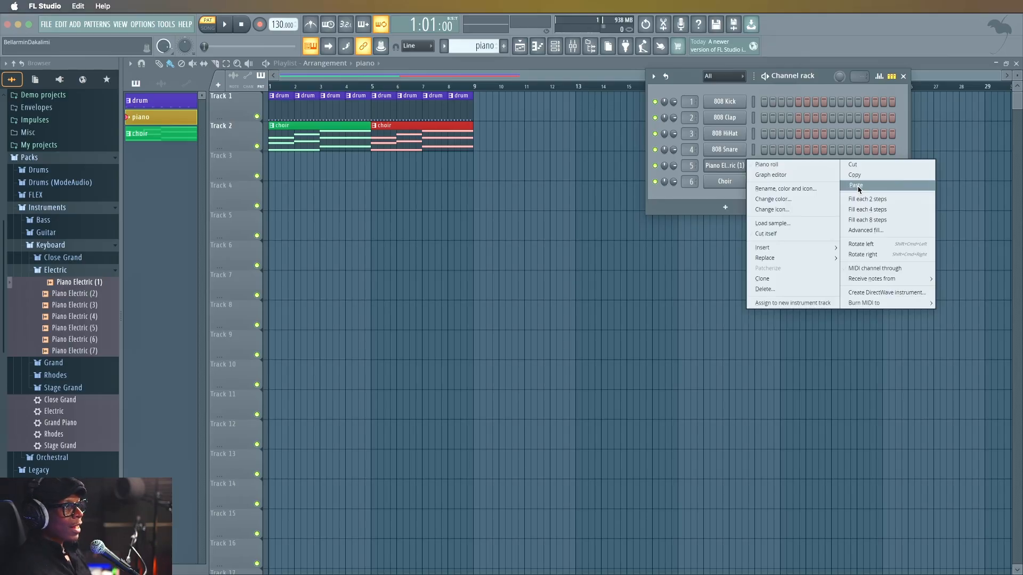
{"action": "left_click", "coordinate": [858, 187]}
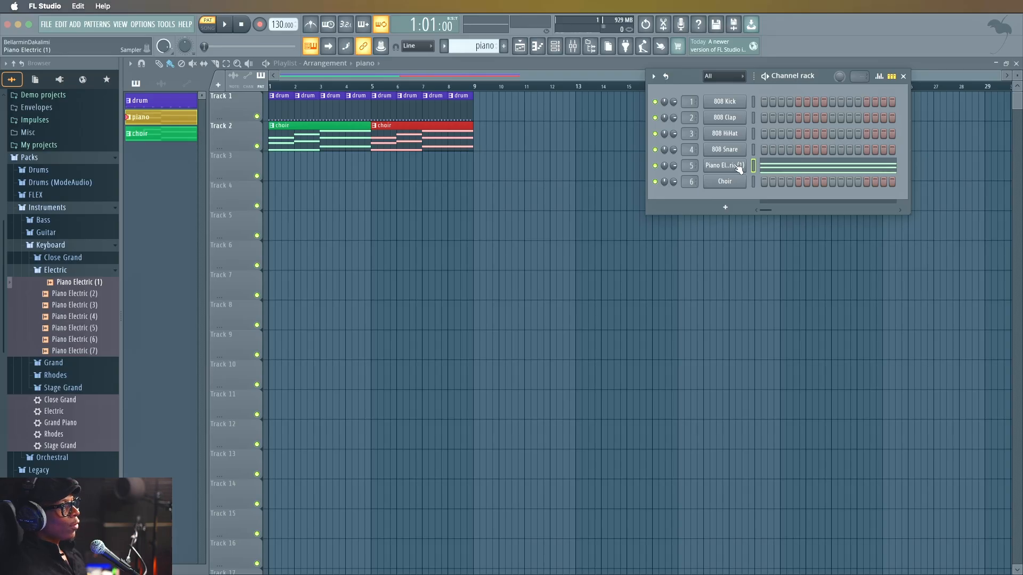
Check the pasted piano chords, and place the piano pattern at bars 1 and 5 of Track 3 in the playlist.
{"action": "double_click", "coordinate": [141, 117]}
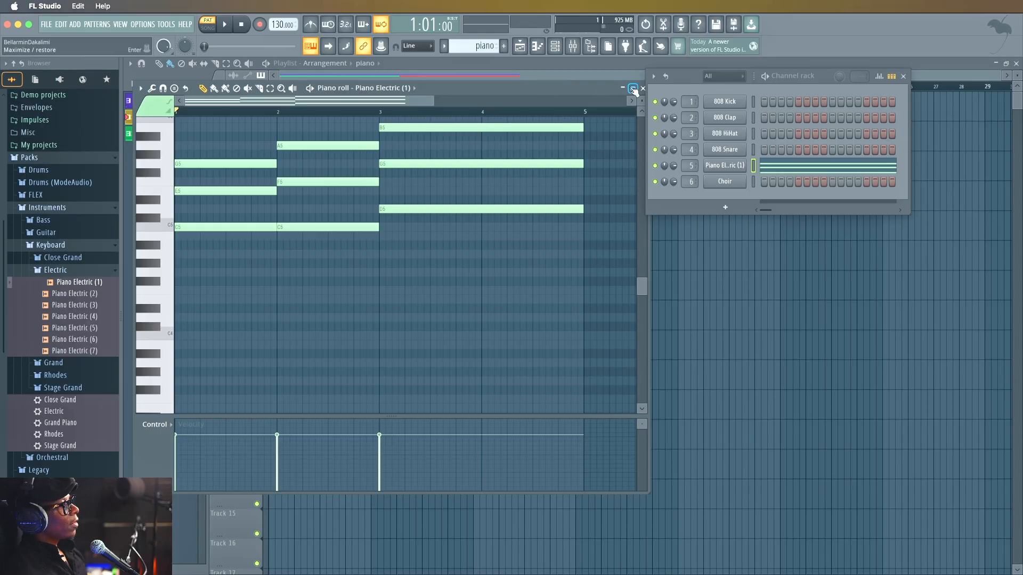
{"action": "key", "text": "Escape"}
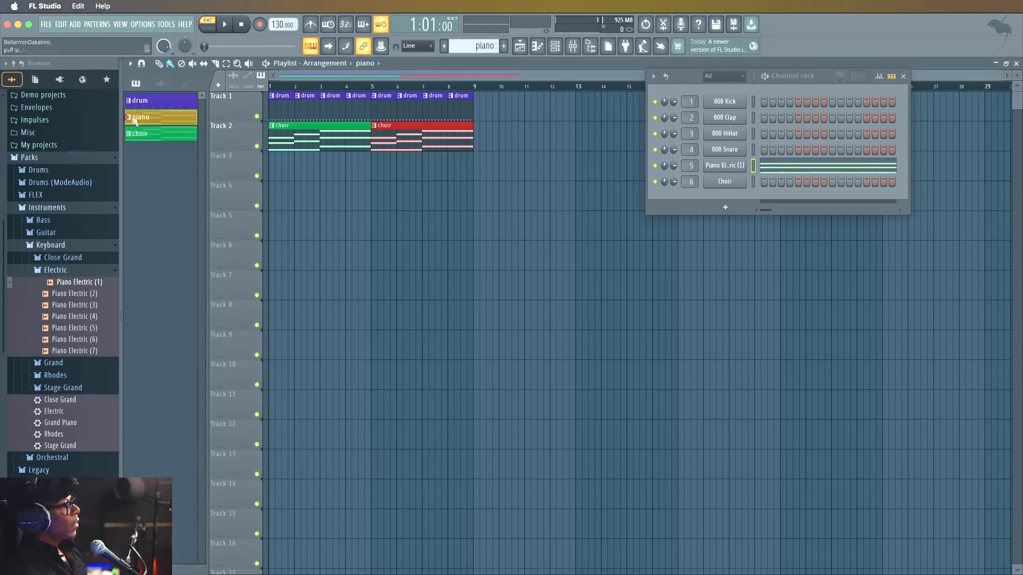
{"action": "left_click", "coordinate": [273, 162]}
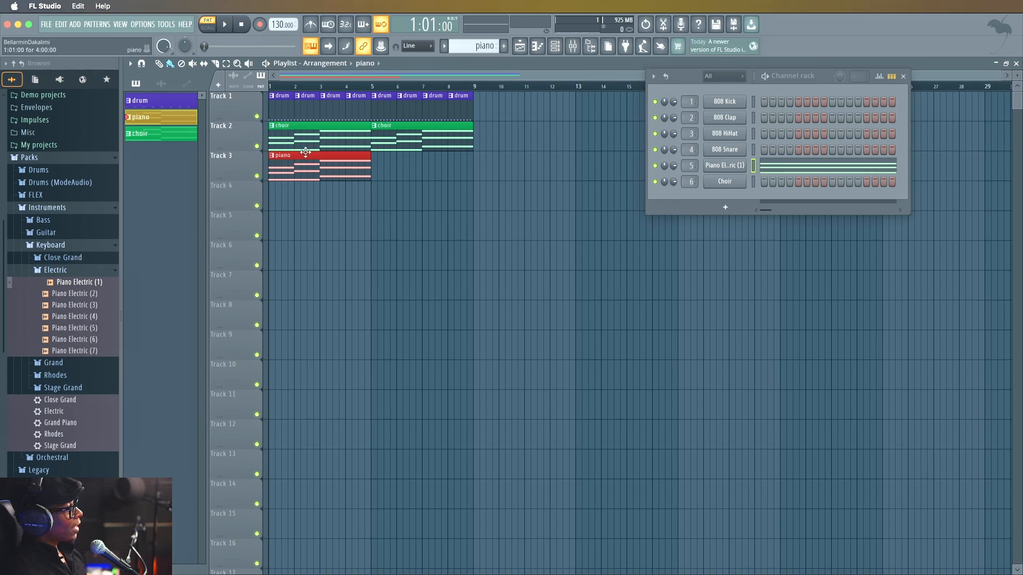
{"action": "left_click", "coordinate": [382, 171]}
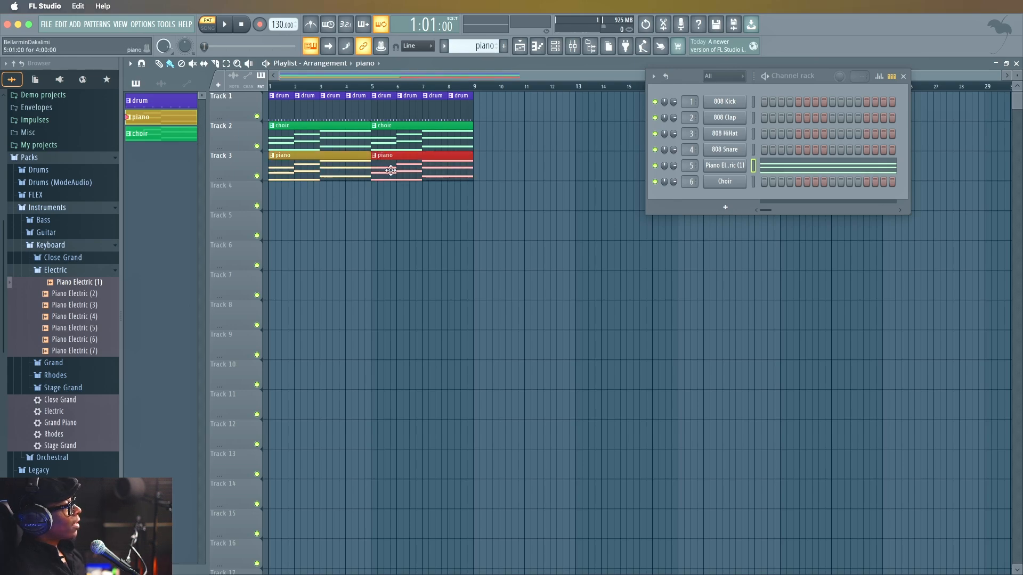
{"action": "key", "text": "space"}
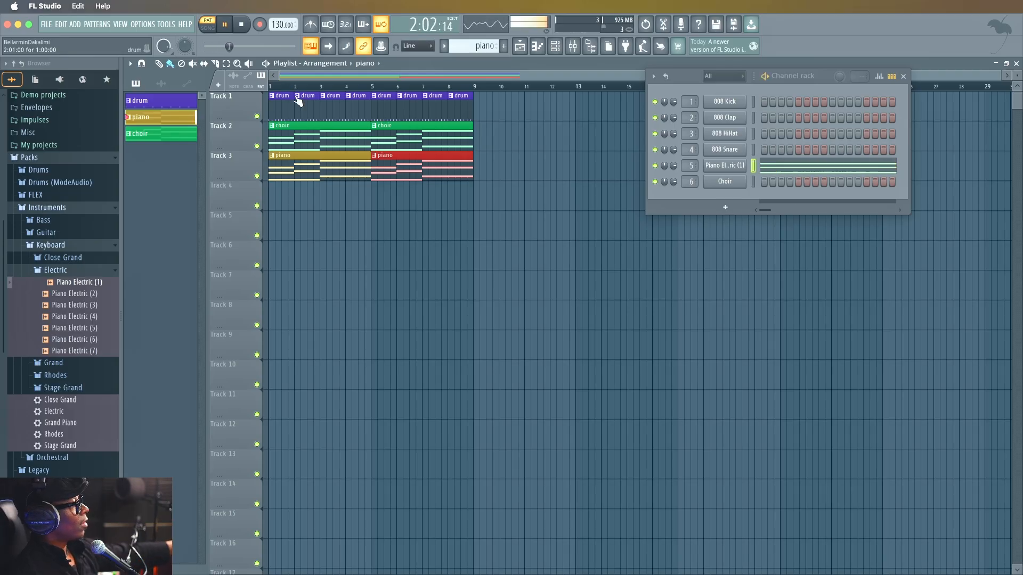
{"action": "key", "text": "space"}
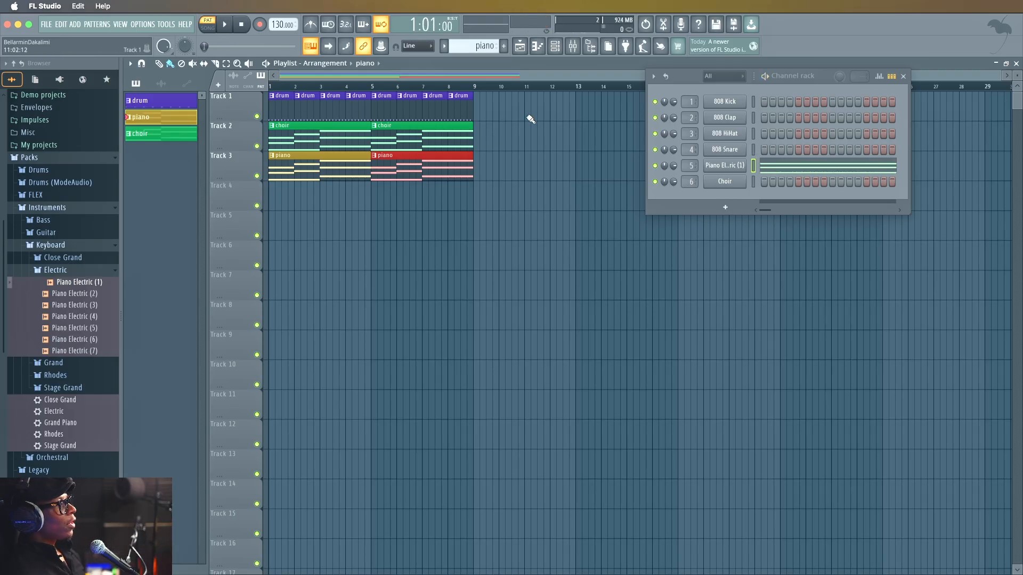
Select all the piano chord notes in the piano roll and transpose them up one octave.
{"action": "left_click", "coordinate": [539, 48]}
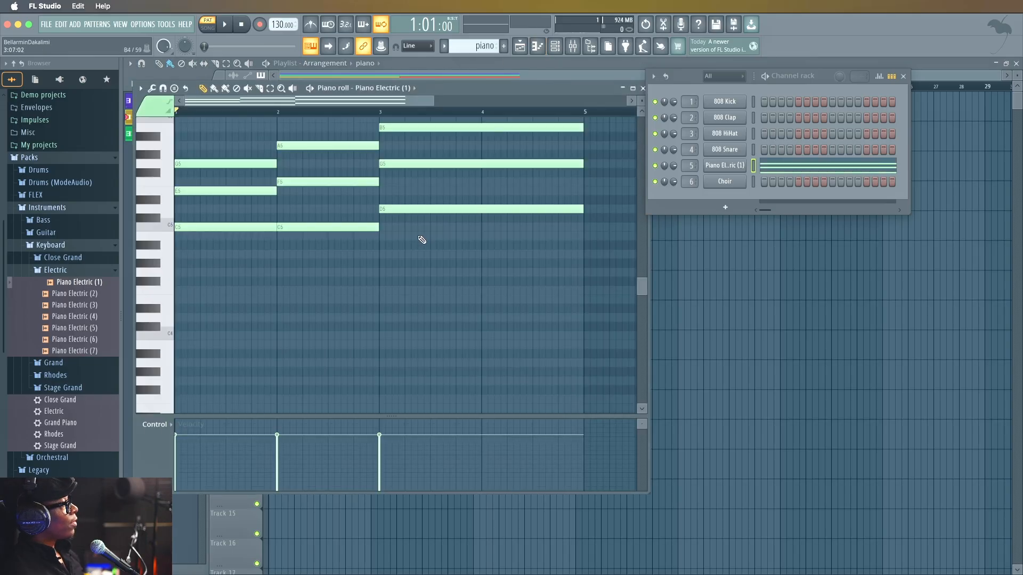
{"action": "scroll", "coordinate": [422, 240], "scroll_direction": "up", "scroll_amount": 5}
{"action": "scroll", "coordinate": [421, 237], "scroll_direction": "down", "scroll_amount": 3}
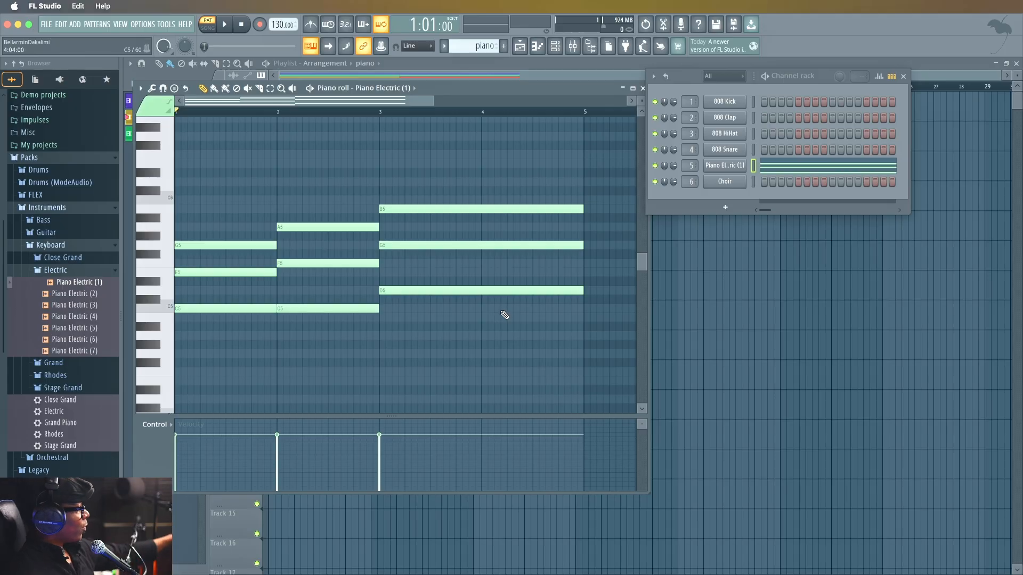
{"action": "left_click_drag", "start_coordinate": [517, 331], "coordinate": [210, 177]}
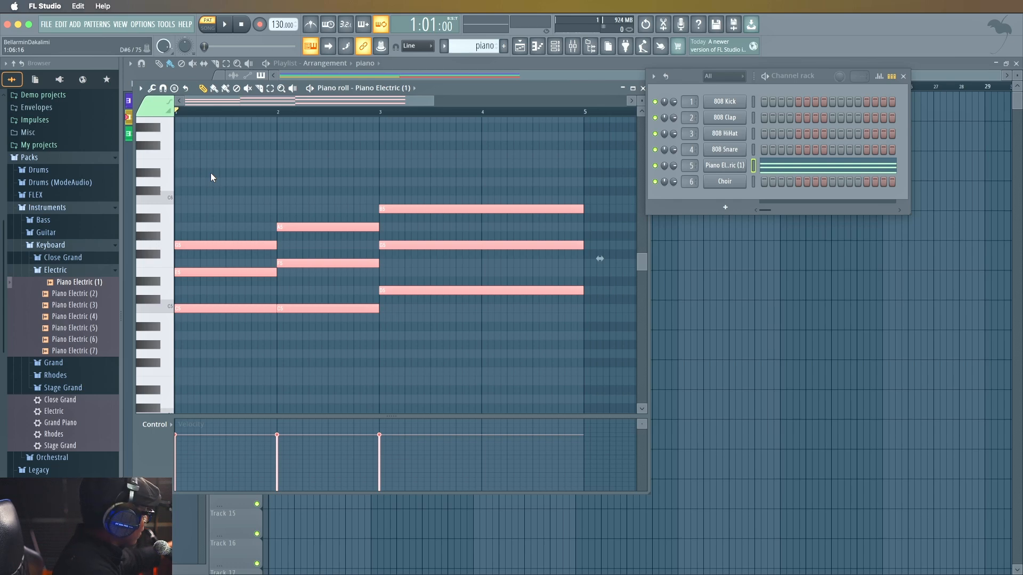
{"action": "key", "text": "ctrl+Up"}
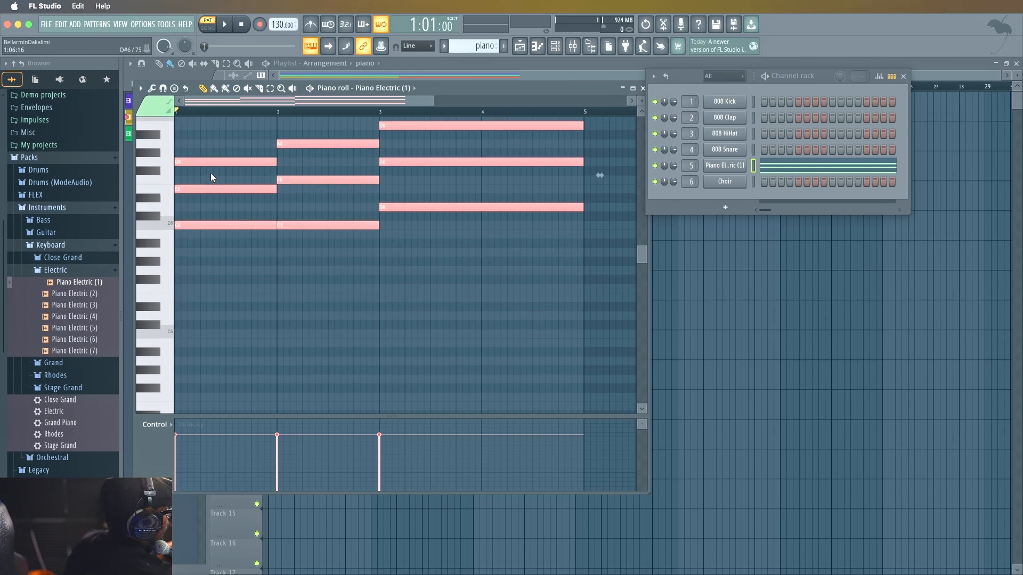
Play back the transposed piano chords in pattern mode.
{"action": "key", "text": "space"}
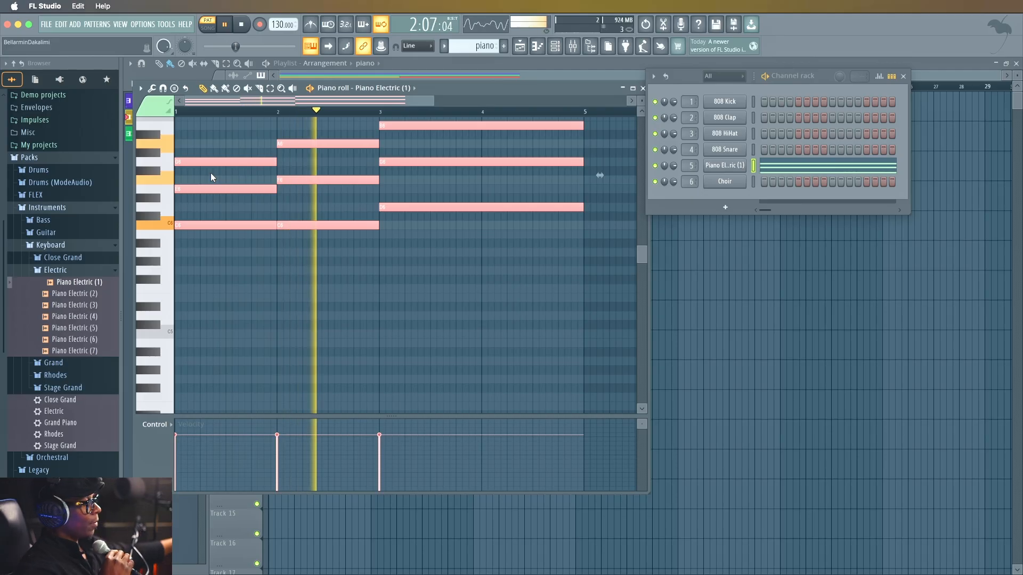
{"action": "key", "text": "space"}
{"action": "key", "text": "space"}
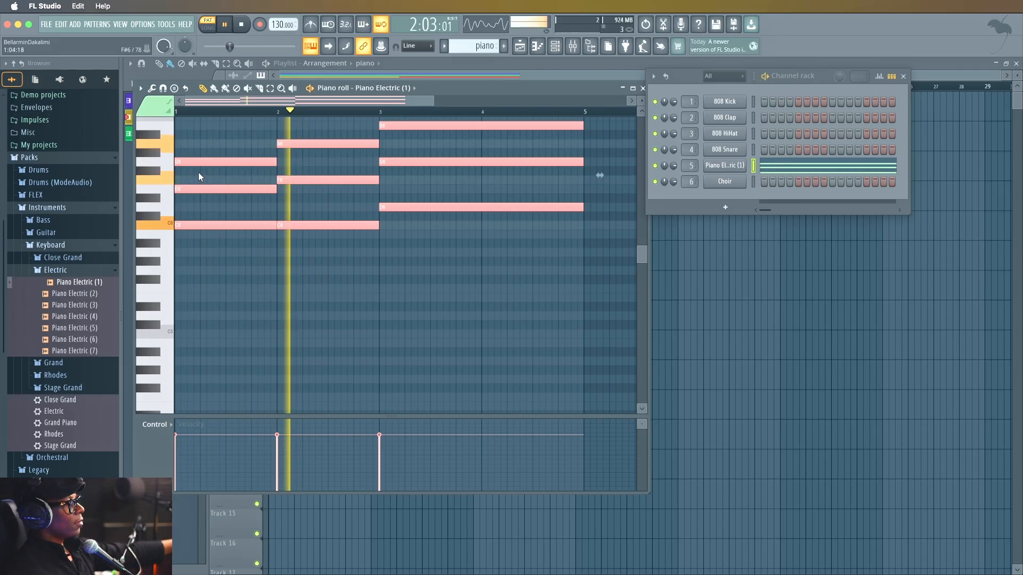
{"action": "key", "text": "space"}
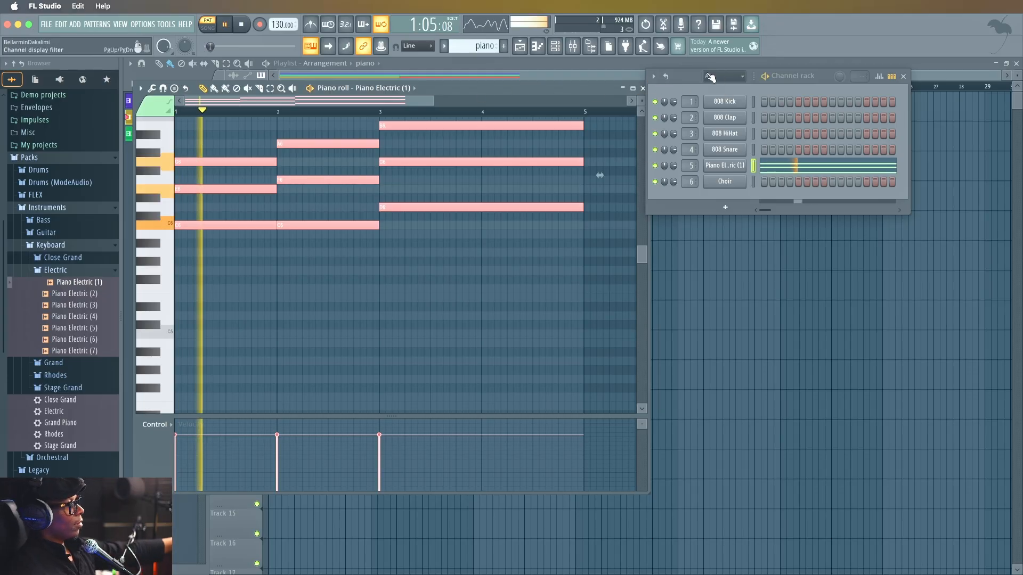
Switch playback to song mode and play the drum, choir and piano arrangement with the piano roll closed.
{"action": "key", "text": "space"}
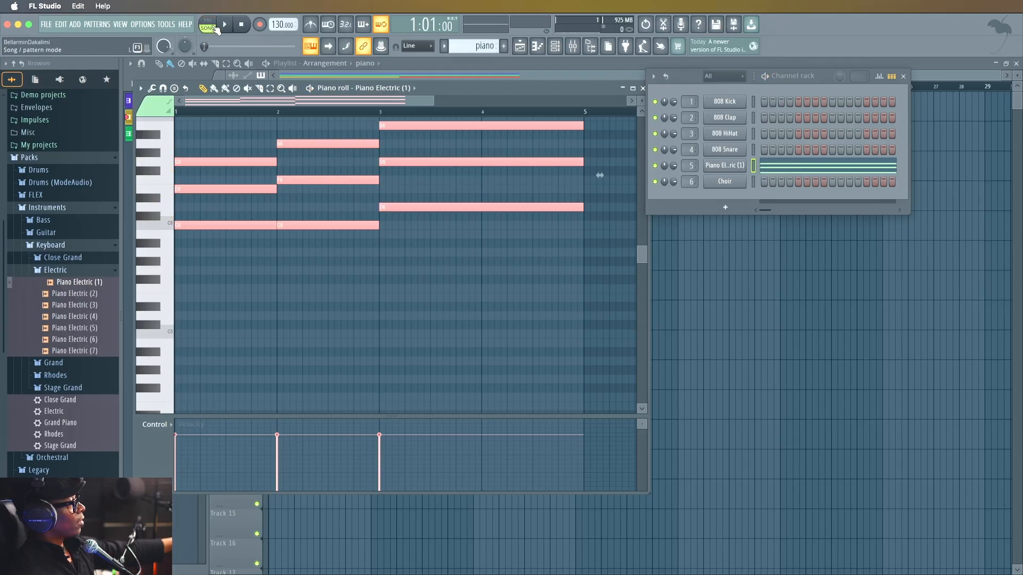
{"action": "key", "text": "space"}
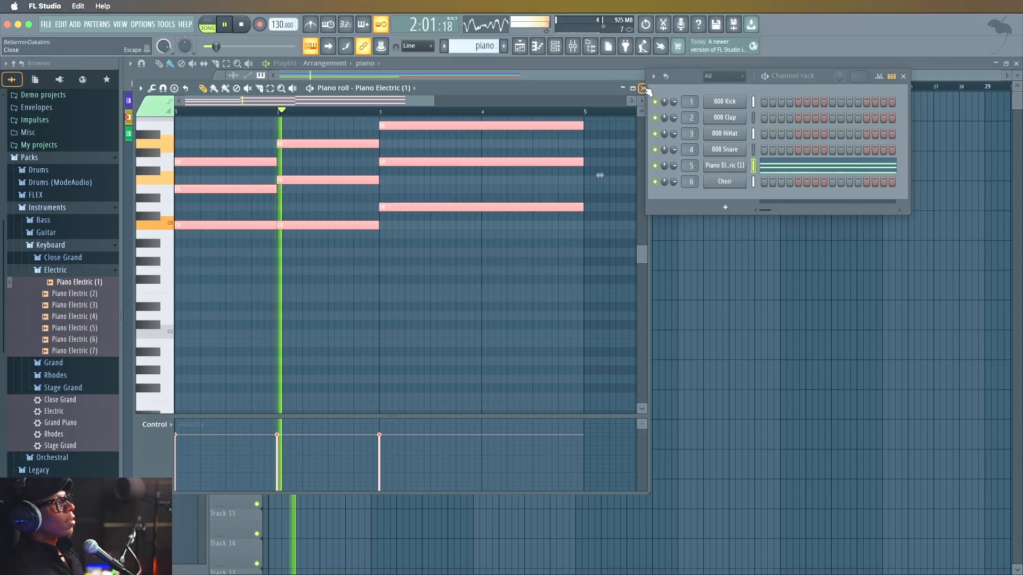
{"action": "left_click", "coordinate": [643, 88]}
{"action": "key", "text": "F6"}
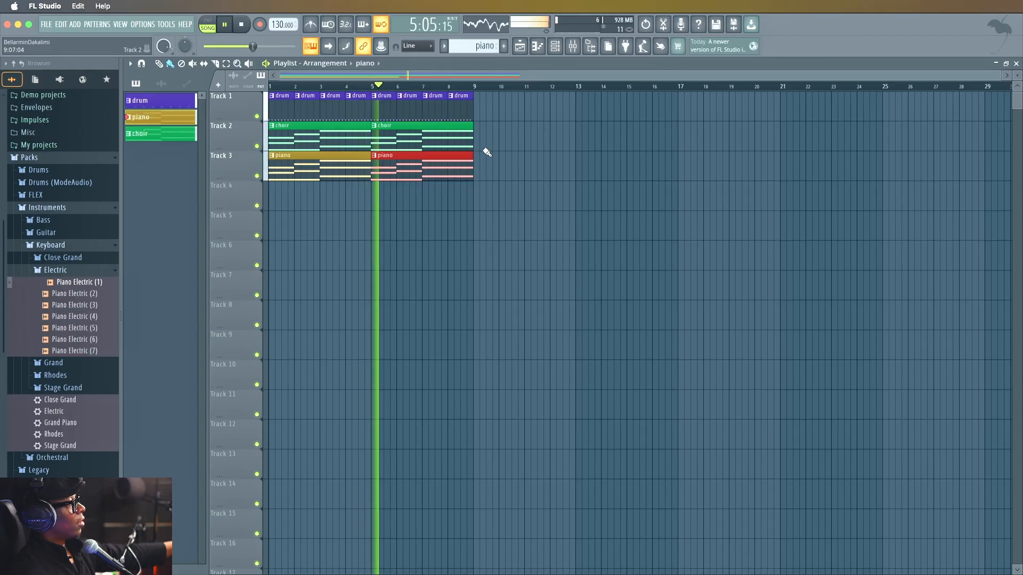
{"action": "key", "text": "space"}
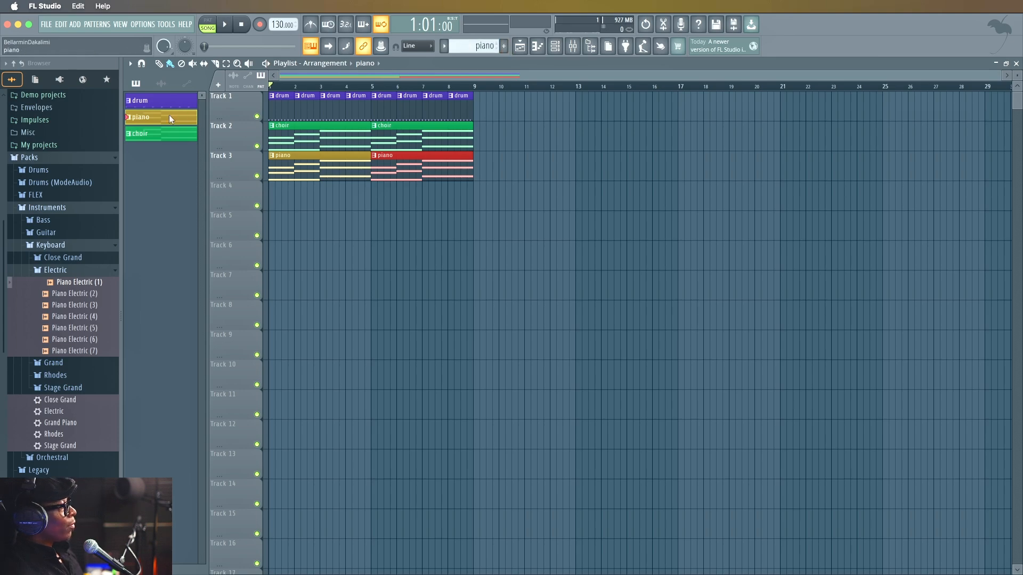
Reduce the piano on Track 3 to one two-bar clip at bar 1 by deleting the bar 5 clip, and play the arrangement.
{"action": "right_click", "coordinate": [386, 161]}
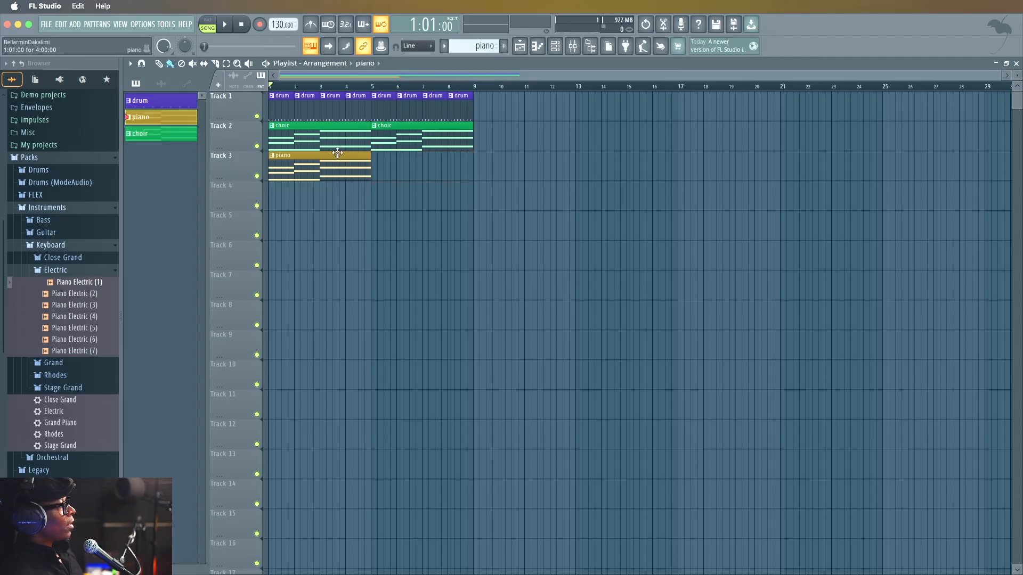
{"action": "key", "text": "space"}
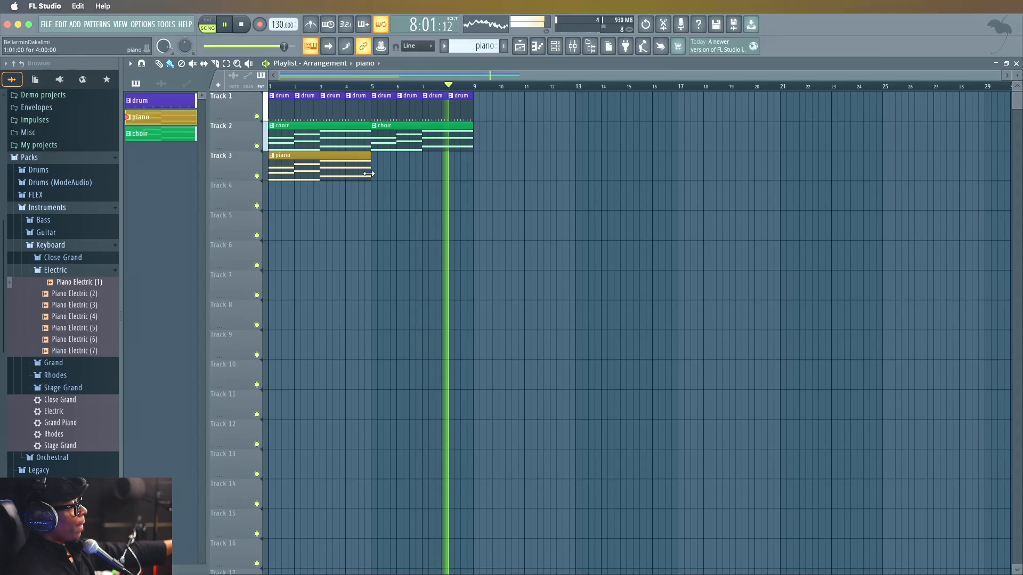
{"action": "key", "text": "space"}
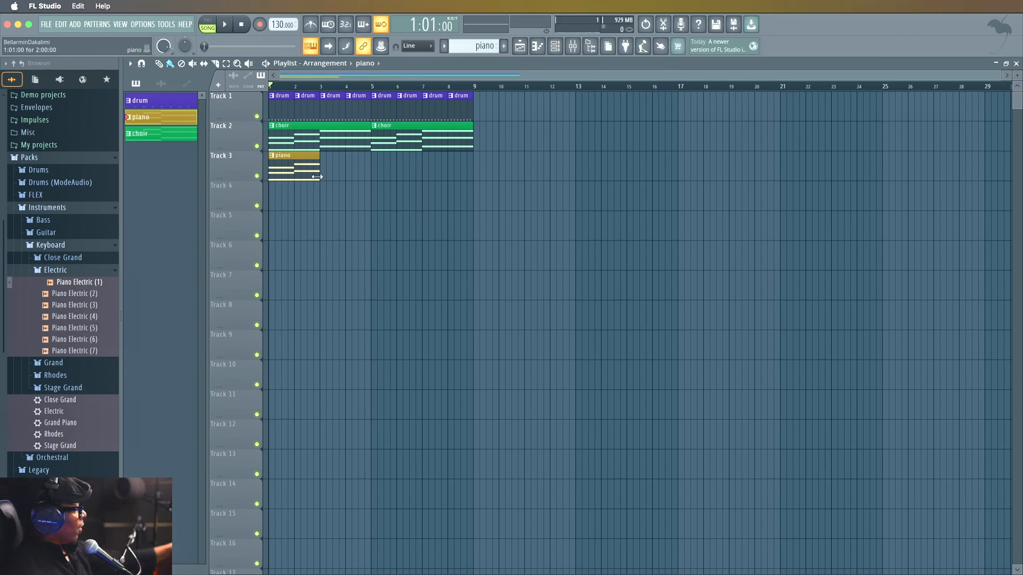
{"action": "key", "text": "space"}
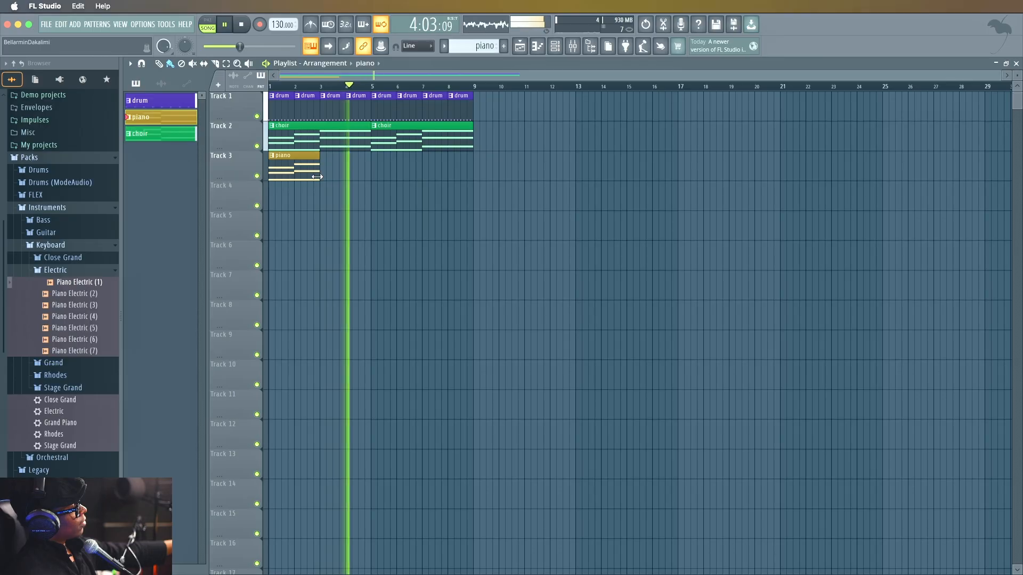
{"action": "key", "text": "space"}
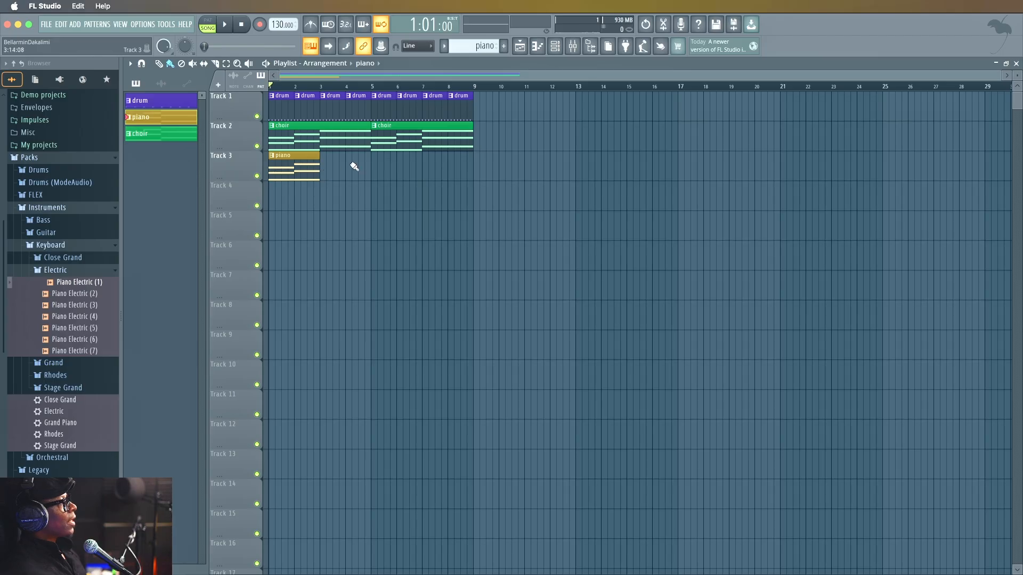
{"action": "left_click", "coordinate": [457, 164]}
{"action": "left_click", "coordinate": [649, 199]}
{"action": "left_click", "coordinate": [858, 167]}
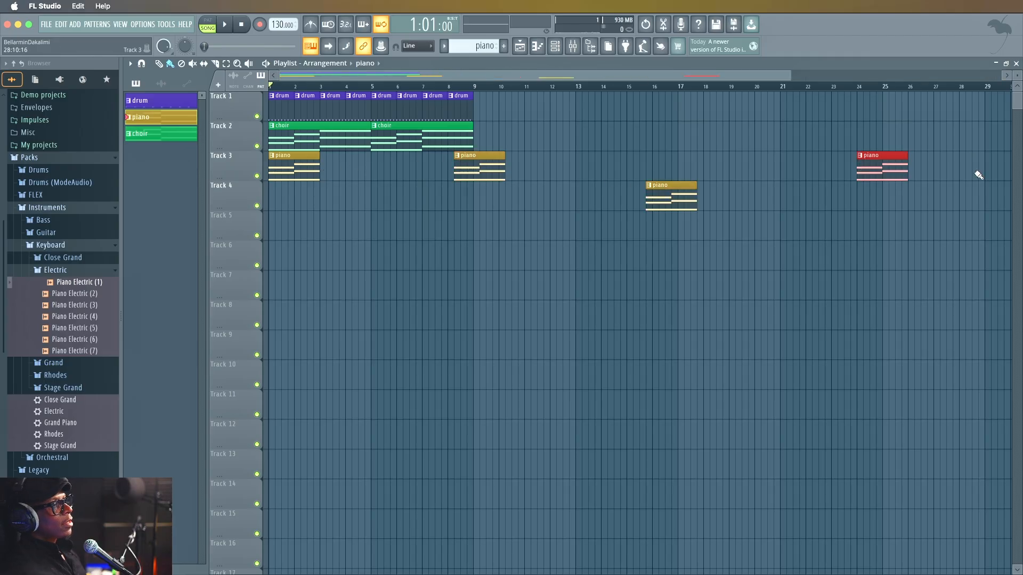
{"action": "left_click", "coordinate": [972, 171]}
{"action": "right_click", "coordinate": [981, 172]}
{"action": "right_click", "coordinate": [866, 170]}
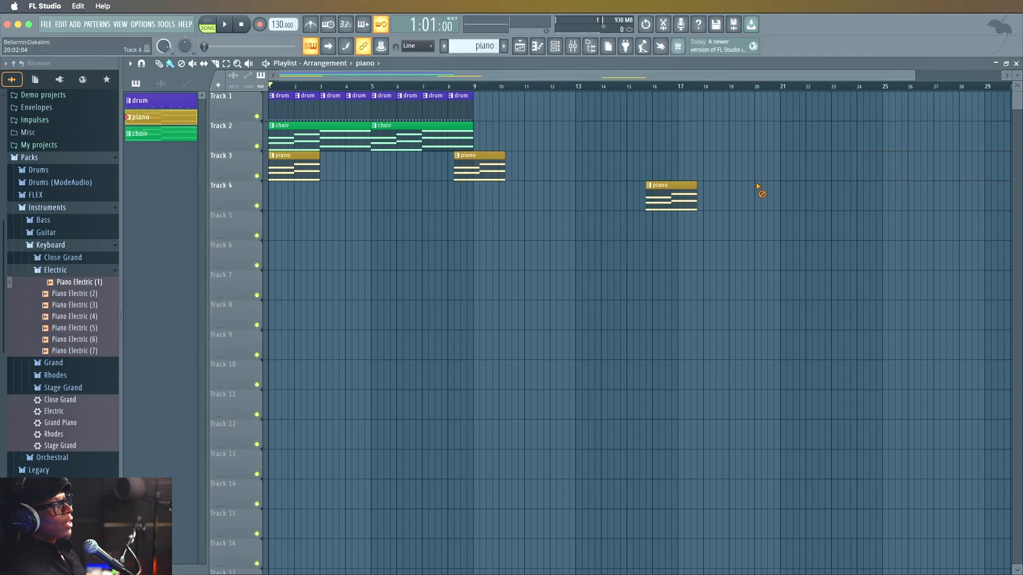
{"action": "right_click", "coordinate": [673, 198]}
{"action": "right_click", "coordinate": [481, 170]}
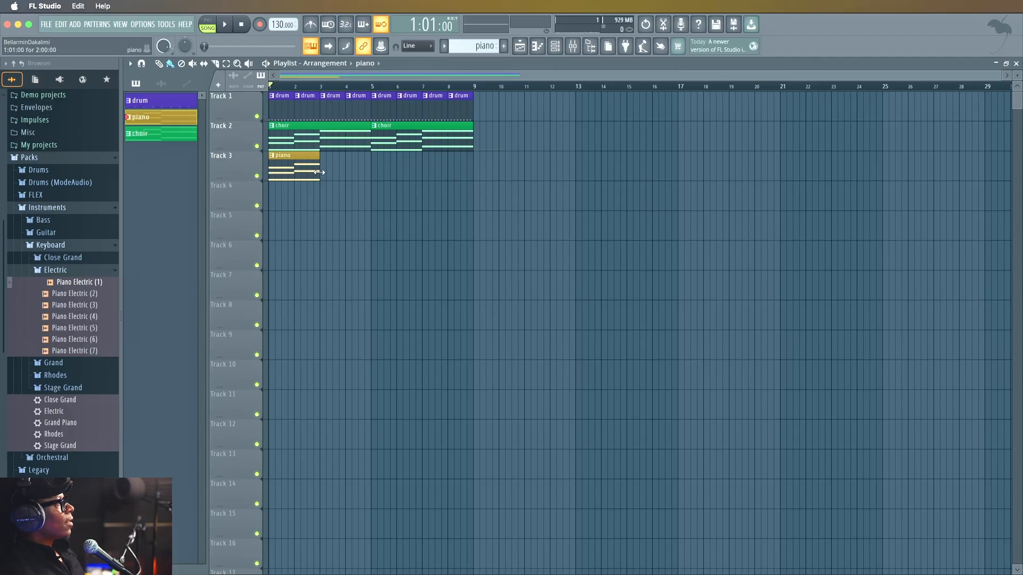
Extend the piano clip on Track 3 to four bars so it ends at bar 5.
{"action": "left_click_drag", "start_coordinate": [319, 173], "coordinate": [361, 169]}
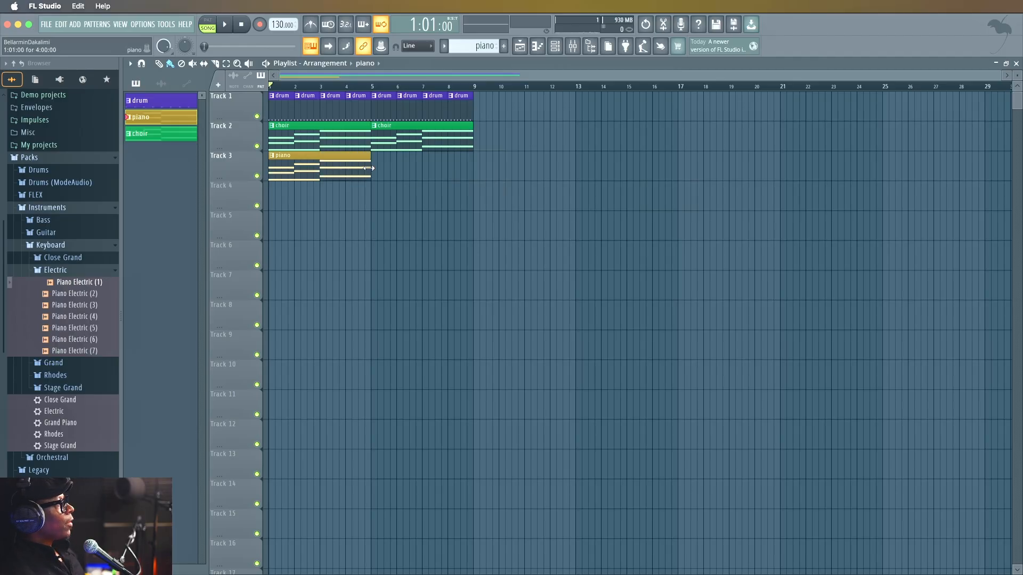
Open the mixer, select the kick, Insert 2, hat, snare, piano and choir tracks together, and lower their volumes to 0%.
{"action": "left_click", "coordinate": [572, 47]}
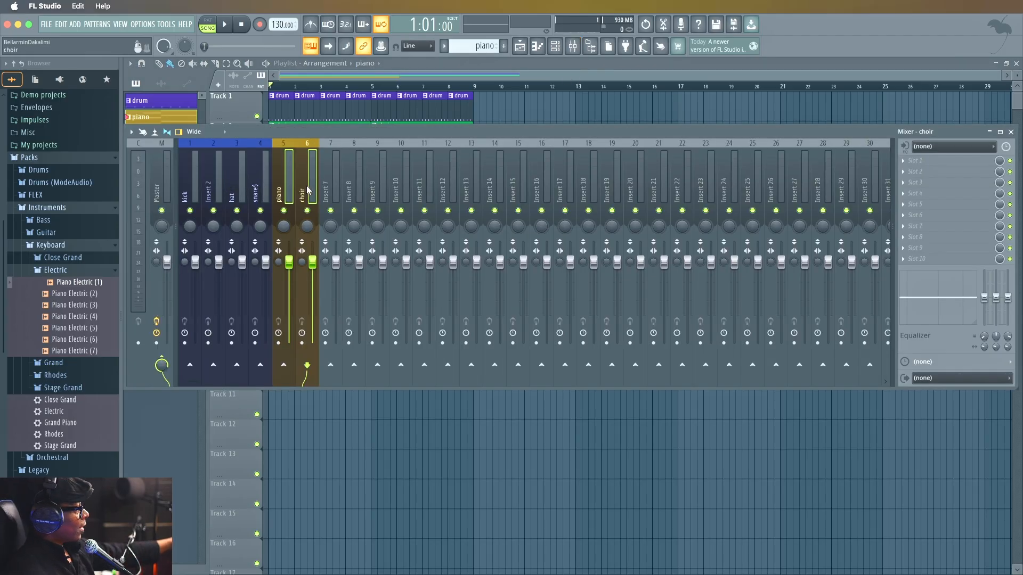
{"action": "left_click", "coordinate": [264, 190], "text": "ctrl"}
{"action": "left_click", "coordinate": [213, 191], "text": "ctrl"}
{"action": "left_click", "coordinate": [190, 194], "text": "ctrl"}
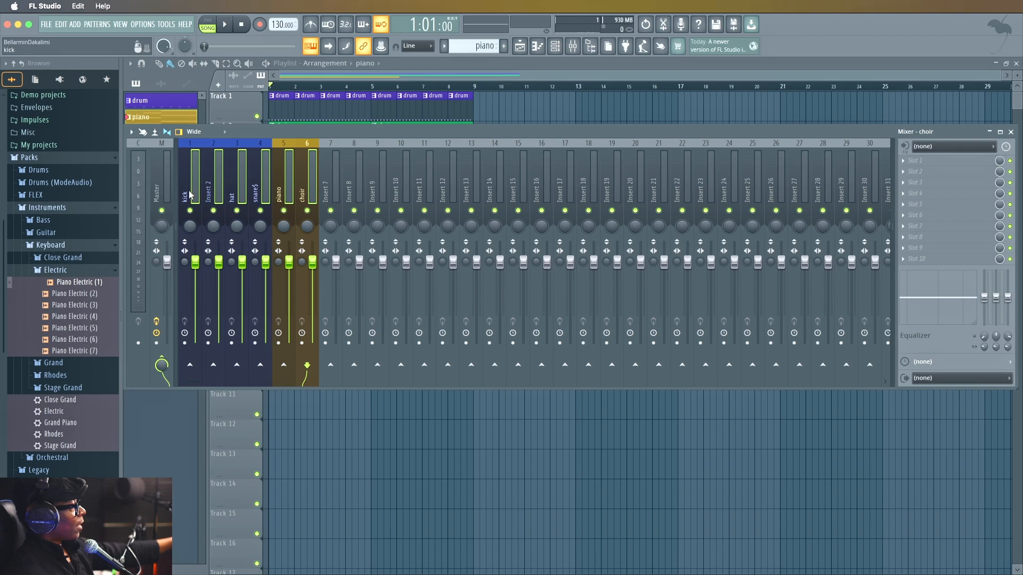
{"action": "left_click_drag", "start_coordinate": [196, 258], "coordinate": [195, 343]}
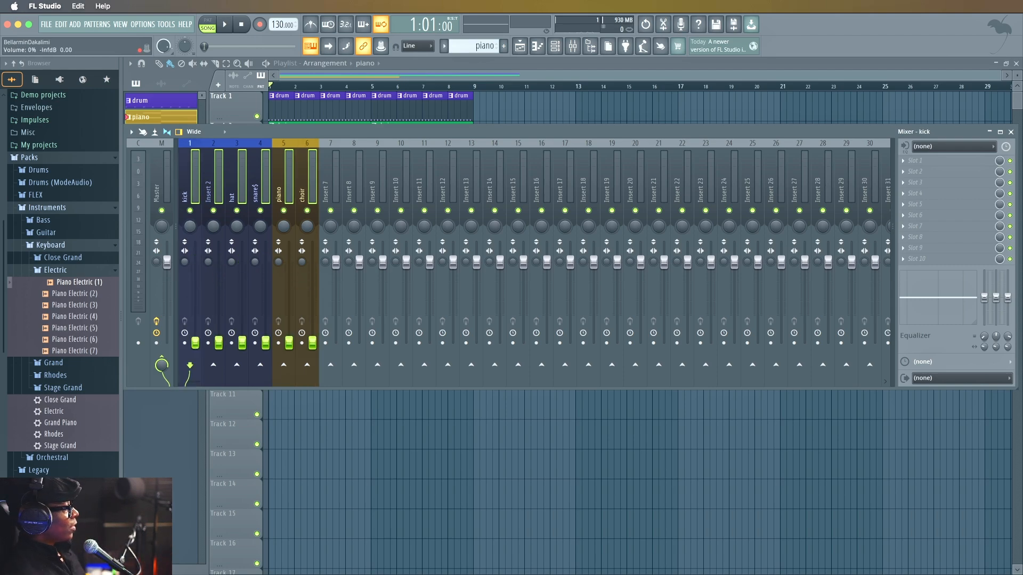
Play the song and raise the drum levels one by one: kick, Insert 2, snare, and hat to about 81%.
{"action": "left_click", "coordinate": [198, 172]}
{"action": "key", "text": "space"}
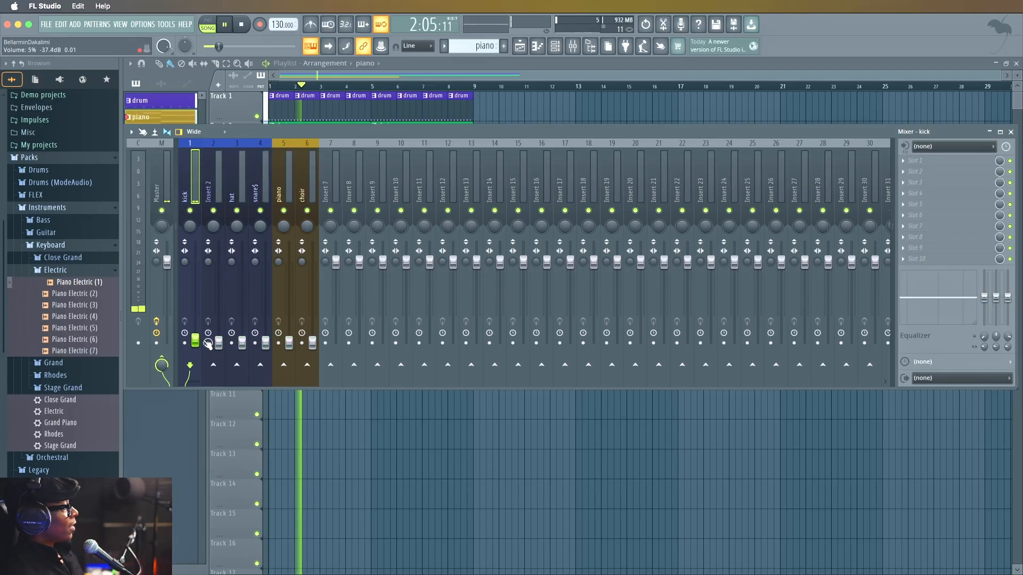
{"action": "left_click_drag", "start_coordinate": [200, 337], "coordinate": [195, 270]}
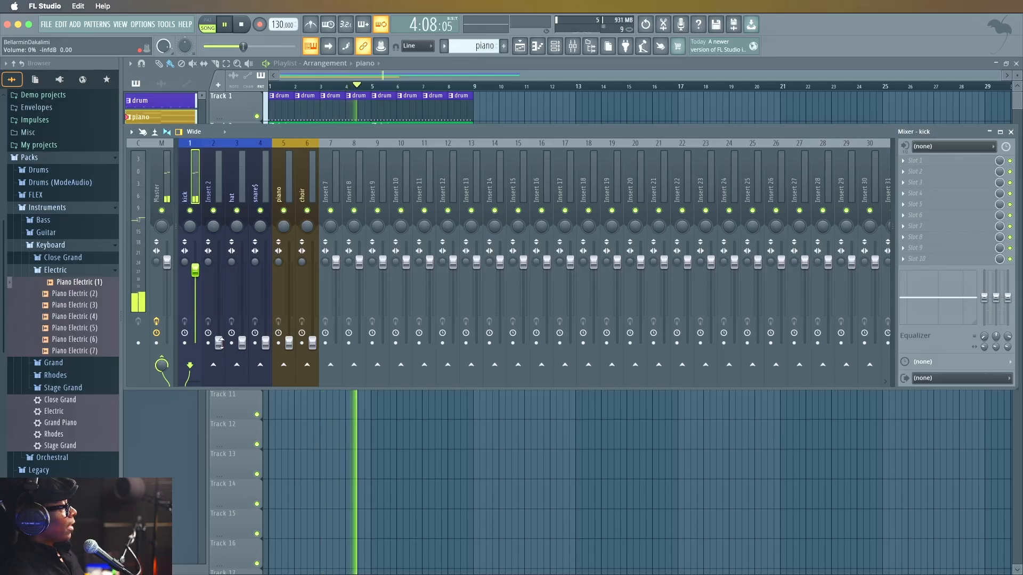
{"action": "left_click_drag", "start_coordinate": [219, 342], "coordinate": [220, 281]}
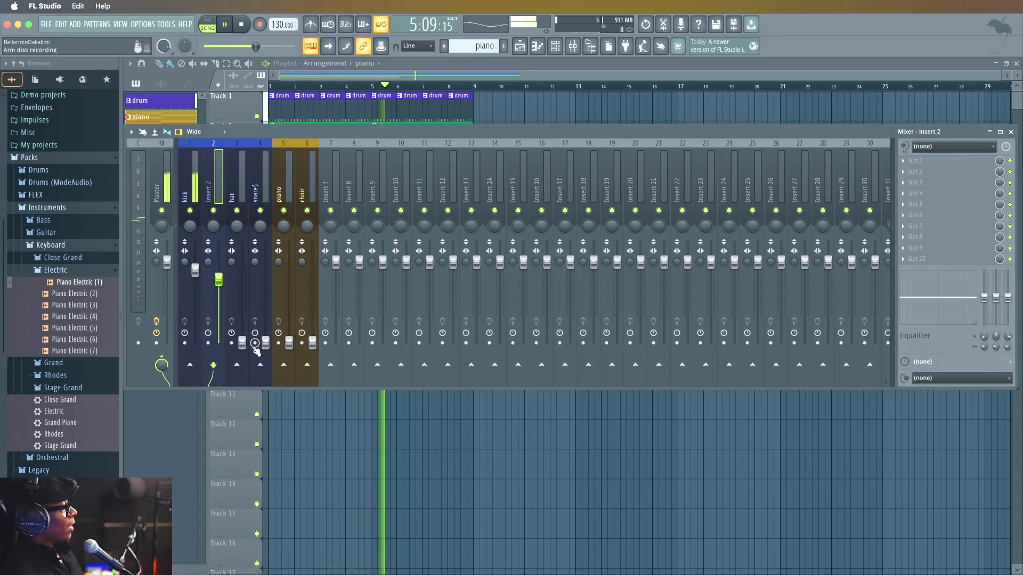
{"action": "left_click_drag", "start_coordinate": [265, 342], "coordinate": [265, 294]}
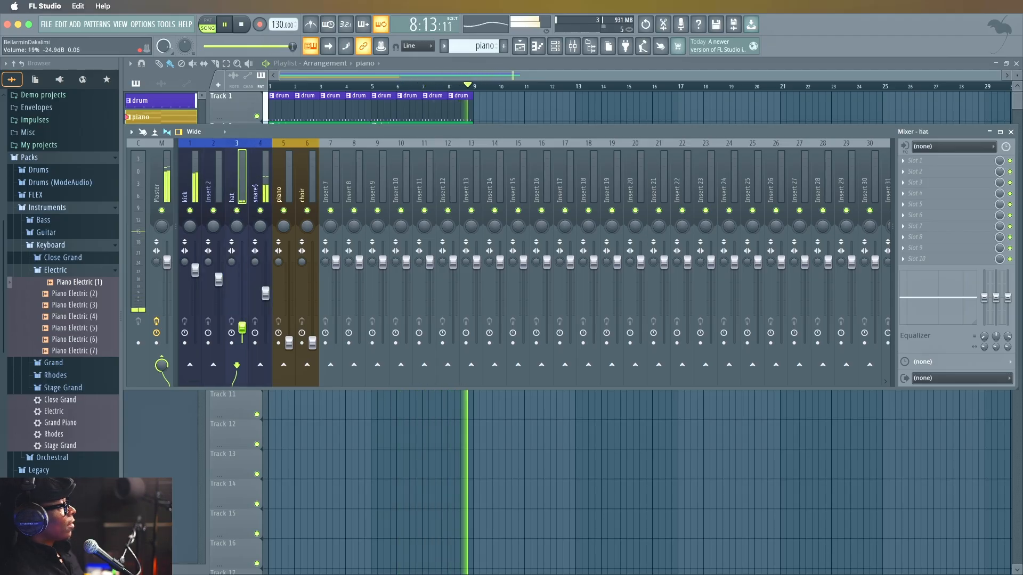
{"action": "left_click_drag", "start_coordinate": [240, 342], "coordinate": [241, 276]}
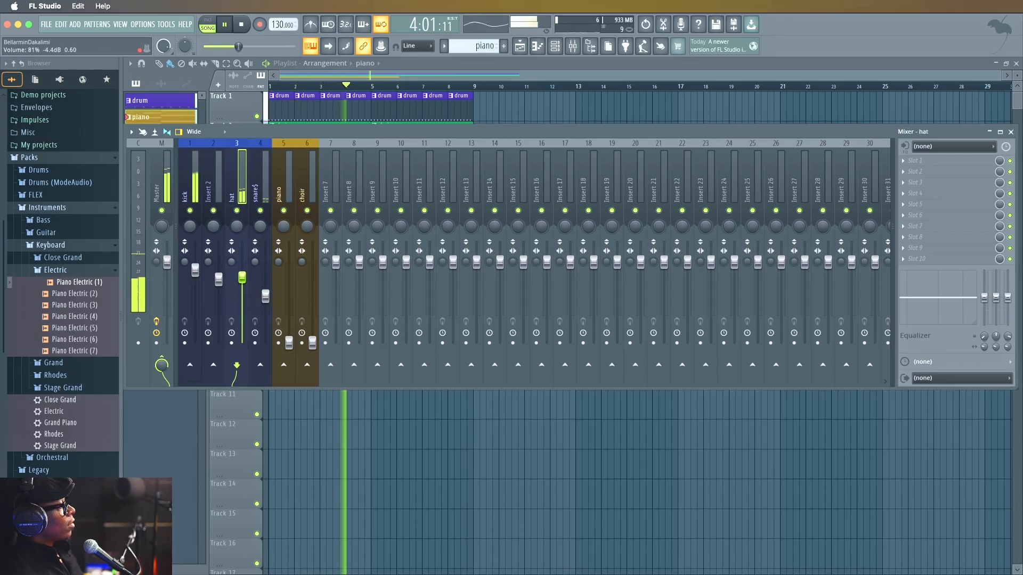
Raise the piano volume to slightly under 48% and the choir volume to just below the piano's level, and stop playback.
{"action": "left_click_drag", "start_coordinate": [289, 339], "coordinate": [288, 304]}
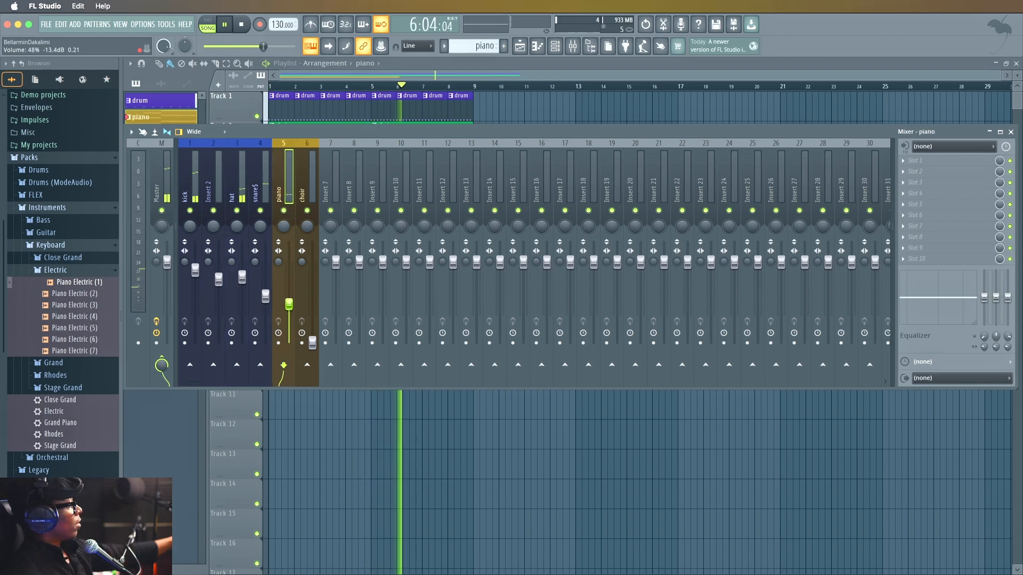
{"action": "left_click_drag", "start_coordinate": [289, 304], "coordinate": [288, 308]}
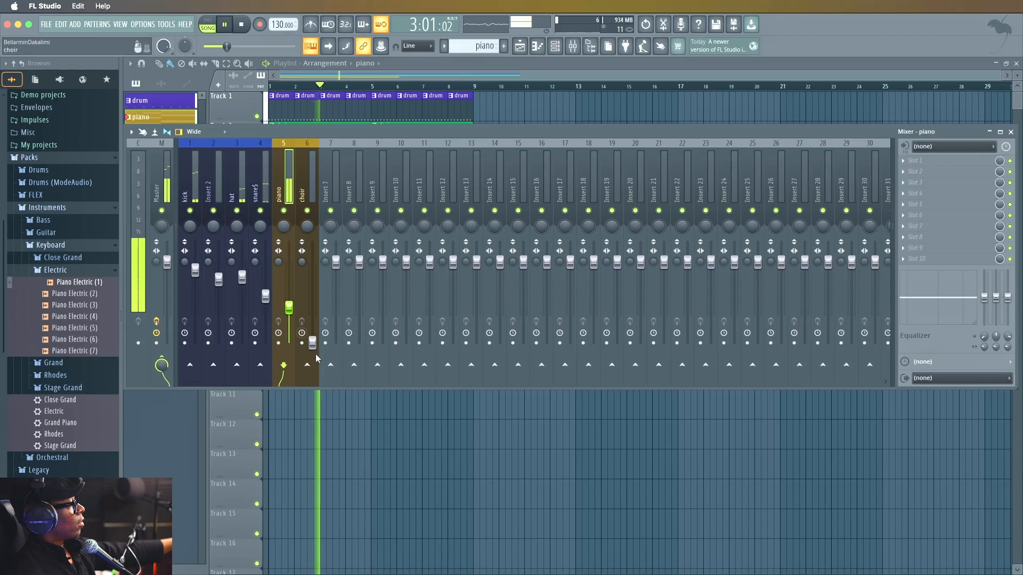
{"action": "left_click_drag", "start_coordinate": [312, 343], "coordinate": [312, 311]}
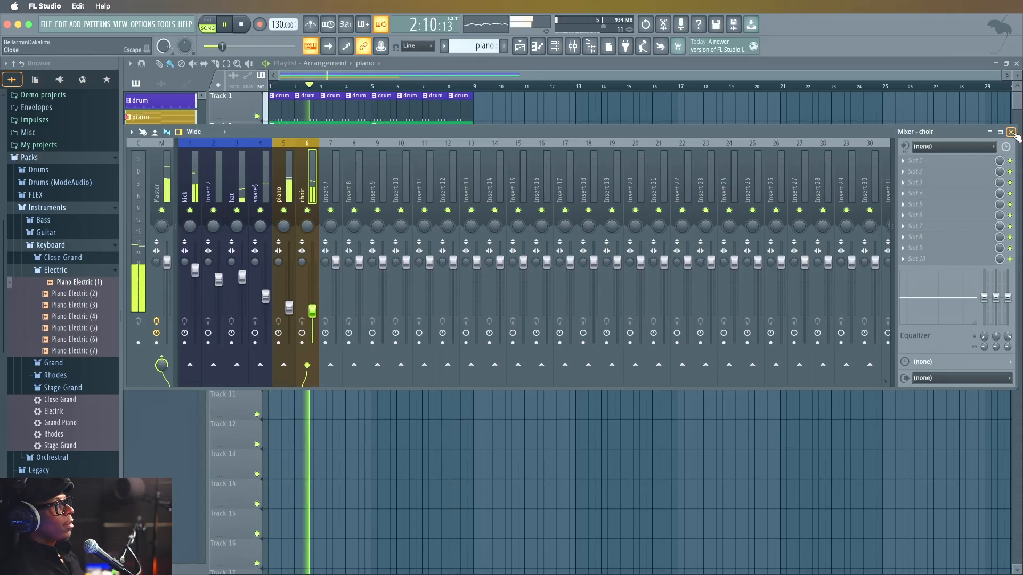
{"action": "key", "text": "space"}
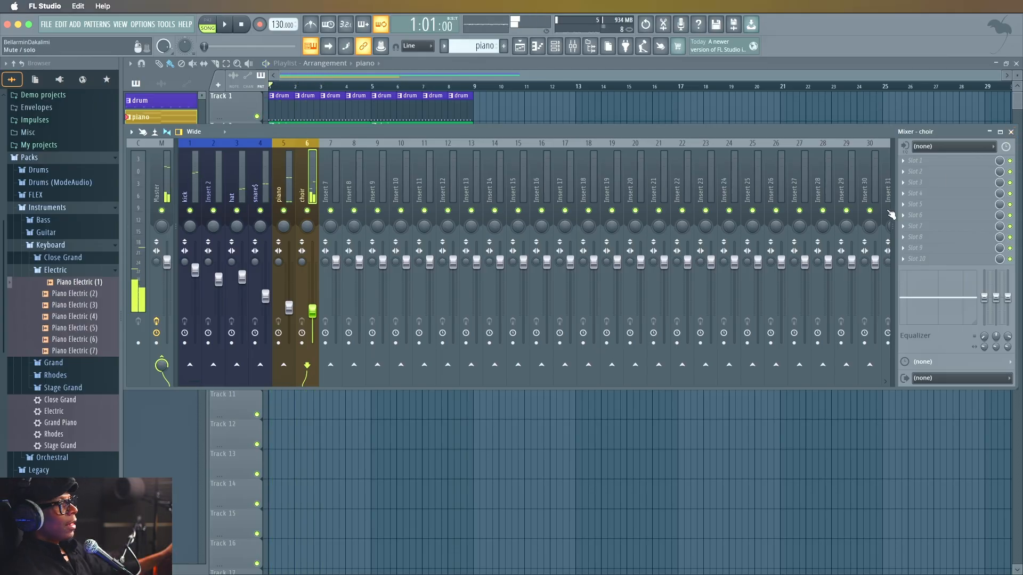
Load Fruity Parametric EQ into the first effect slot of the choir mixer track.
{"action": "left_click", "coordinate": [915, 161]}
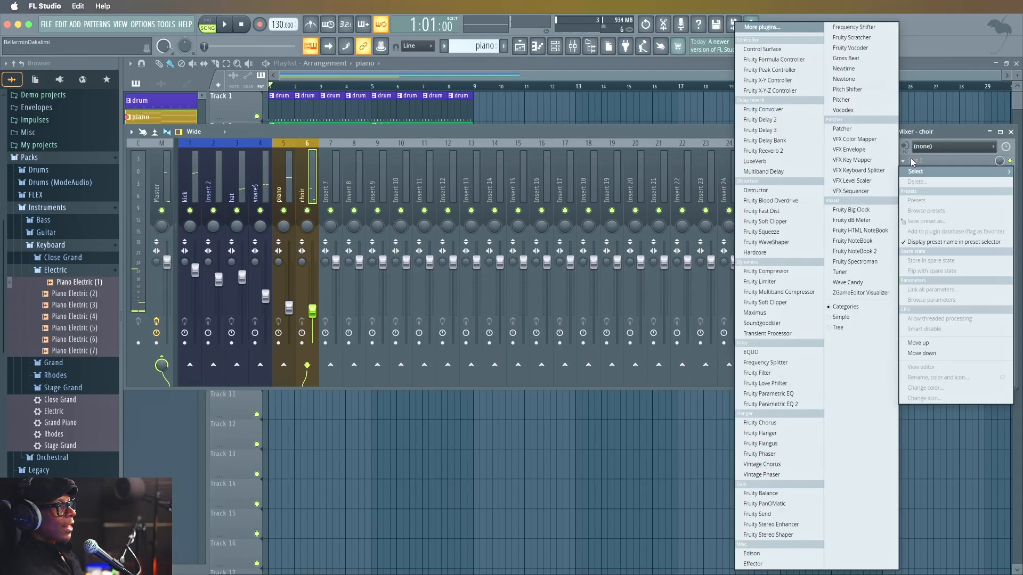
{"action": "left_click", "coordinate": [776, 392]}
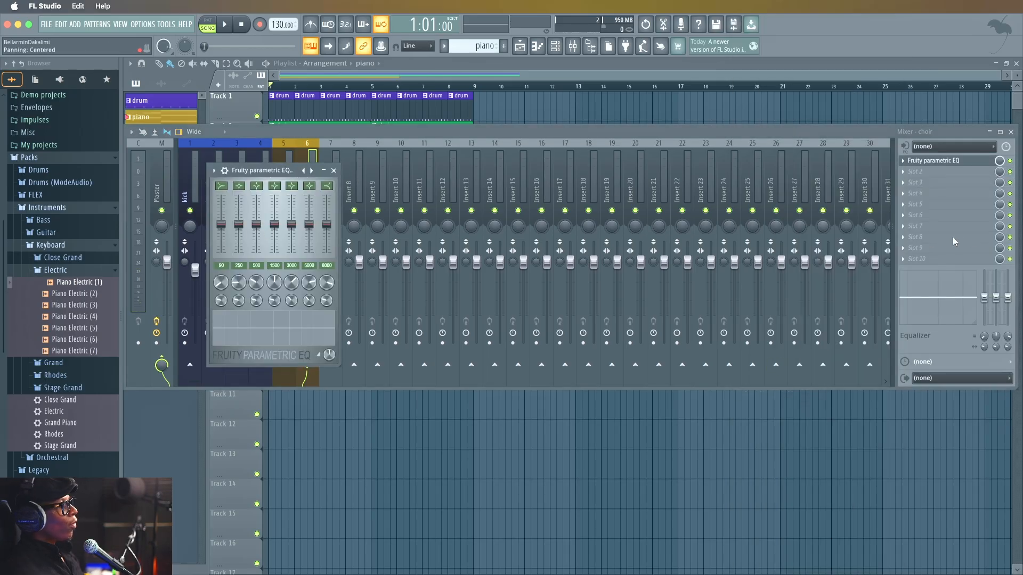